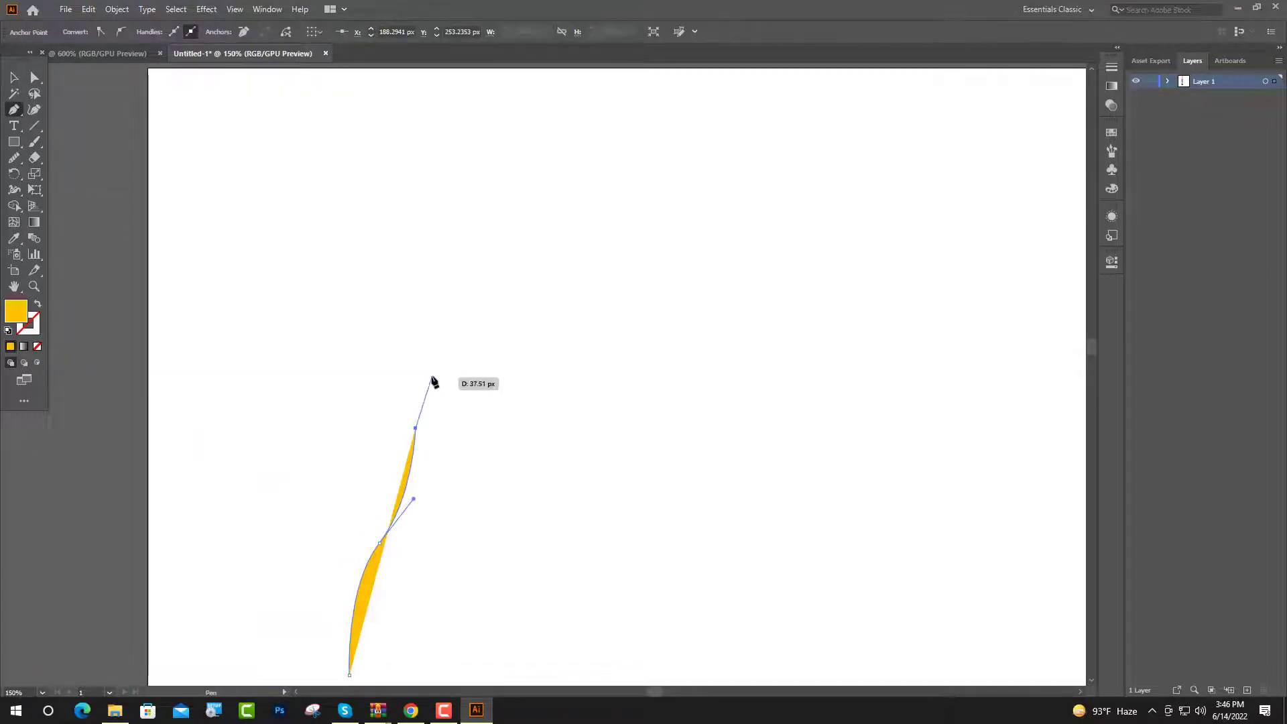
# - Continue the yellow shape's outline with smooth Pen tool curves up its left side to a rounded peak
pyautogui.moveTo(431, 366); pyautogui.dragTo(452, 342)
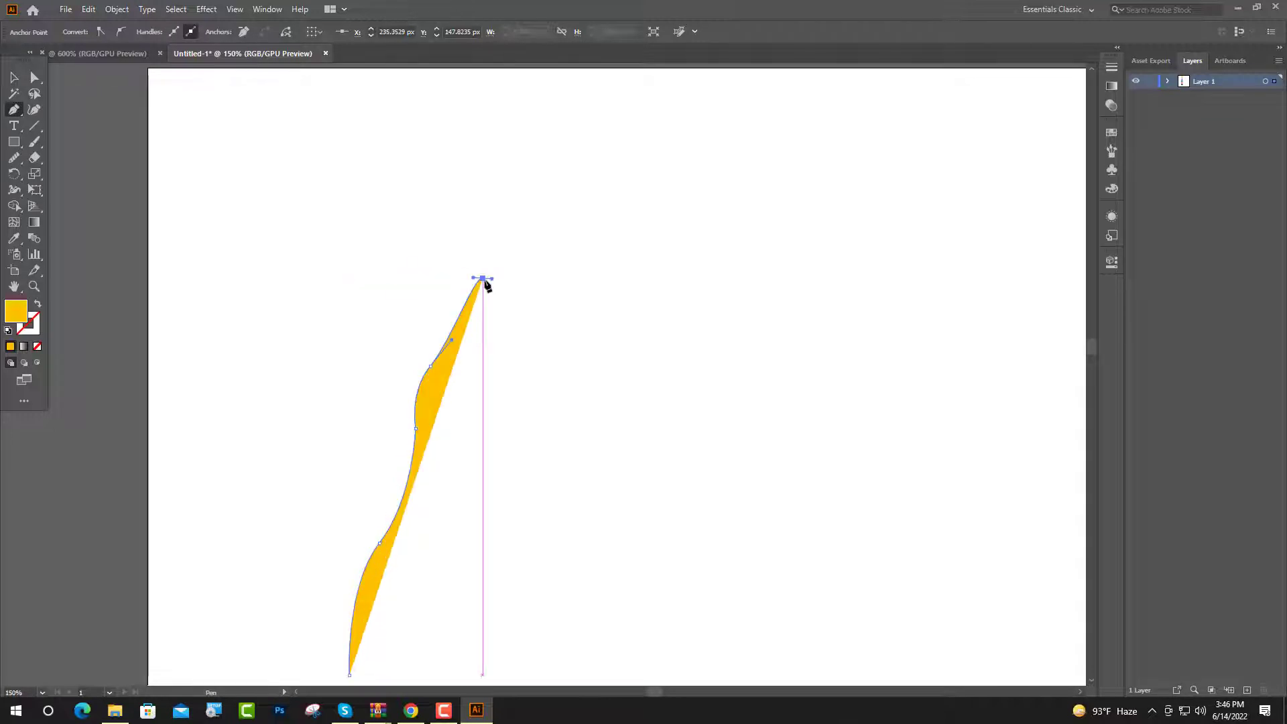
pyautogui.click(483, 277)
pyautogui.moveTo(607, 173); pyautogui.dragTo(649, 175)
# - Continue the yellow shape's outline from the peak down the outer side of the right leg to its tip
pyautogui.scroll(-1, 646, 218)
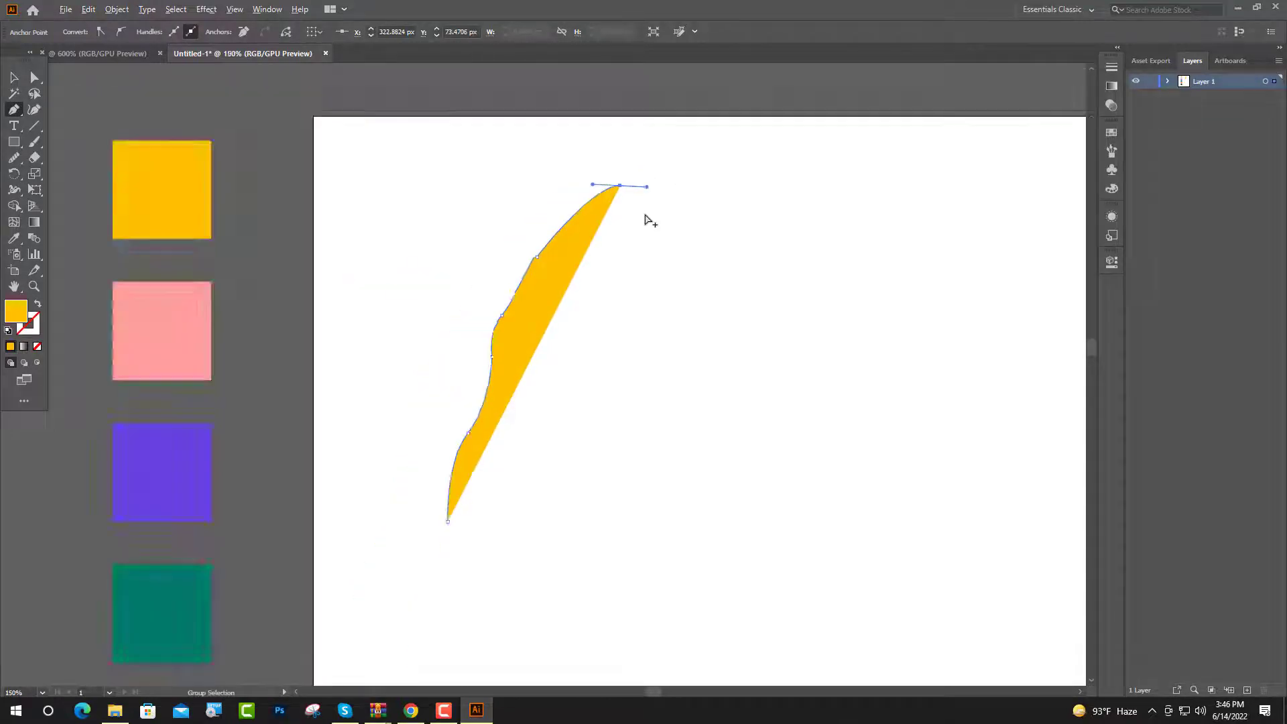
pyautogui.moveTo(711, 184); pyautogui.dragTo(721, 204)
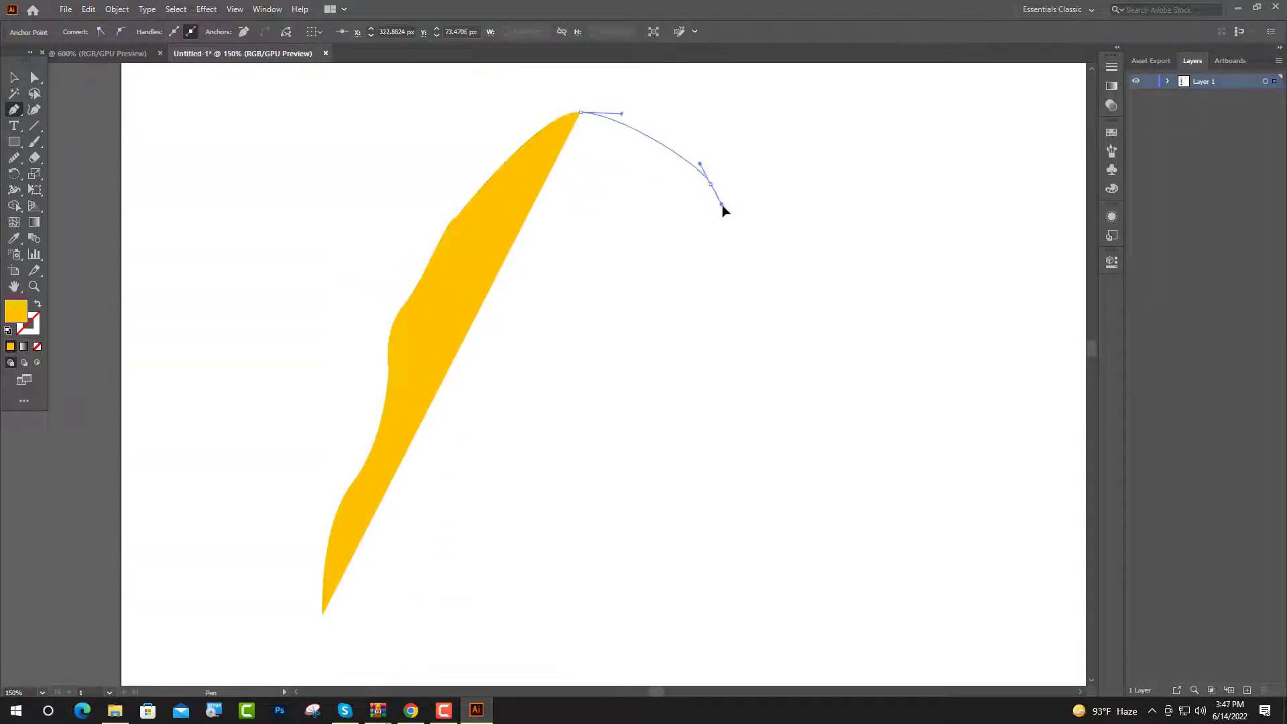
pyautogui.moveTo(772, 305); pyautogui.dragTo(793, 350)
pyautogui.moveTo(826, 448); pyautogui.dragTo(834, 639)
pyautogui.click(868, 631)
# - Curve the outline up the right leg's inner edge, over a rounded arch and down the middle leg's right side
pyautogui.moveTo(813, 568); pyautogui.dragTo(740, 432)
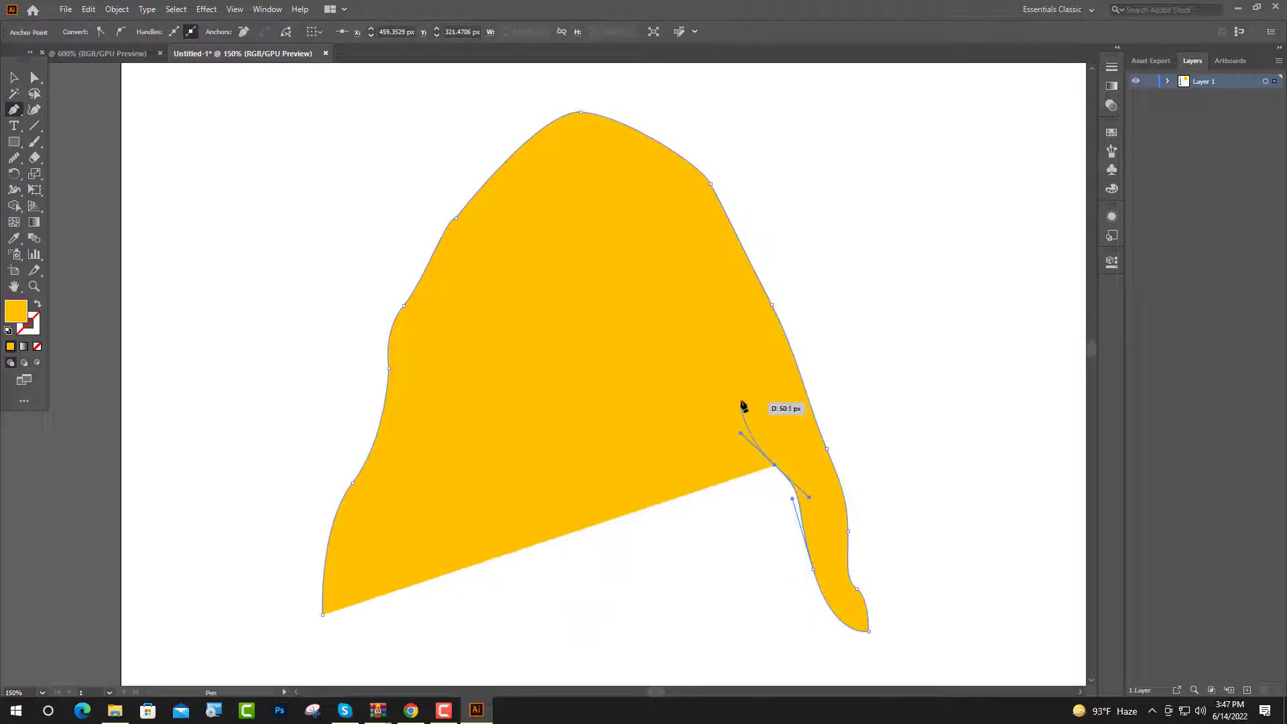
pyautogui.moveTo(731, 369); pyautogui.dragTo(726, 349)
pyautogui.moveTo(703, 333); pyautogui.dragTo(680, 329)
pyautogui.moveTo(649, 420); pyautogui.dragTo(649, 524)
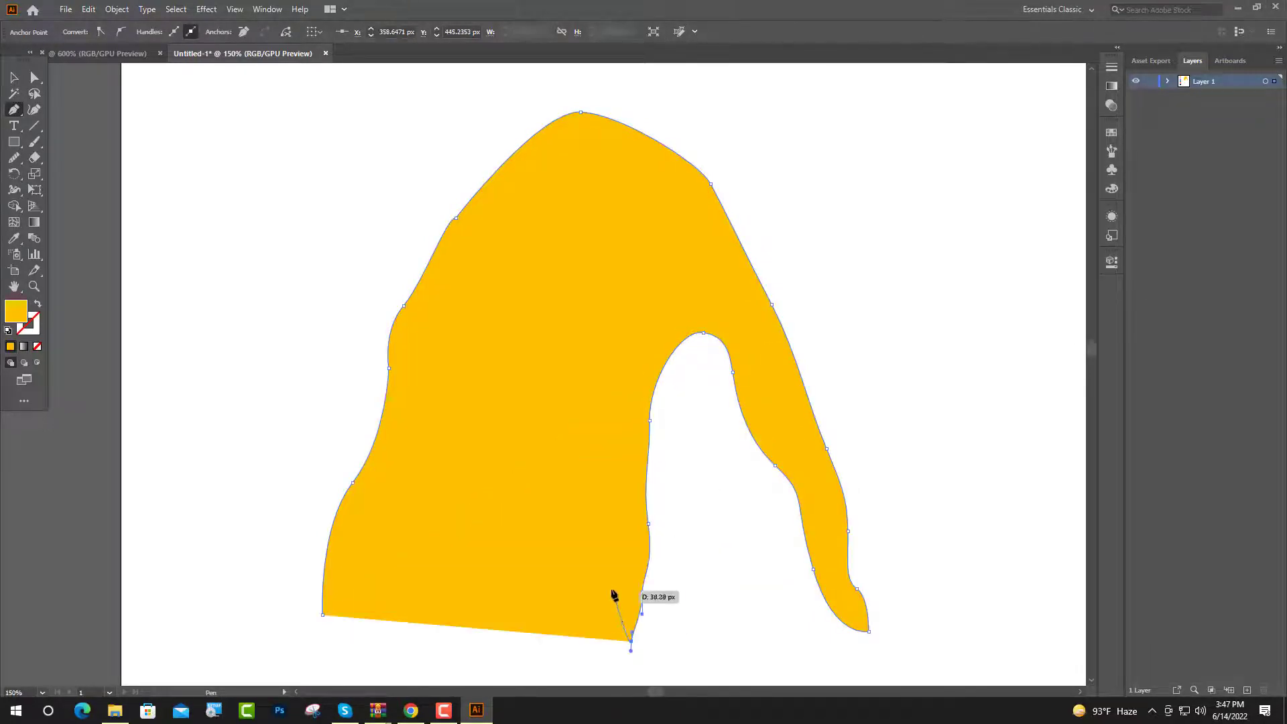
# - Curve the outline up the middle leg, over the second arch and down the left leg, closing the three-legged shape at its starting anchor
pyautogui.moveTo(604, 537); pyautogui.dragTo(602, 476)
pyautogui.moveTo(521, 347); pyautogui.dragTo(517, 370)
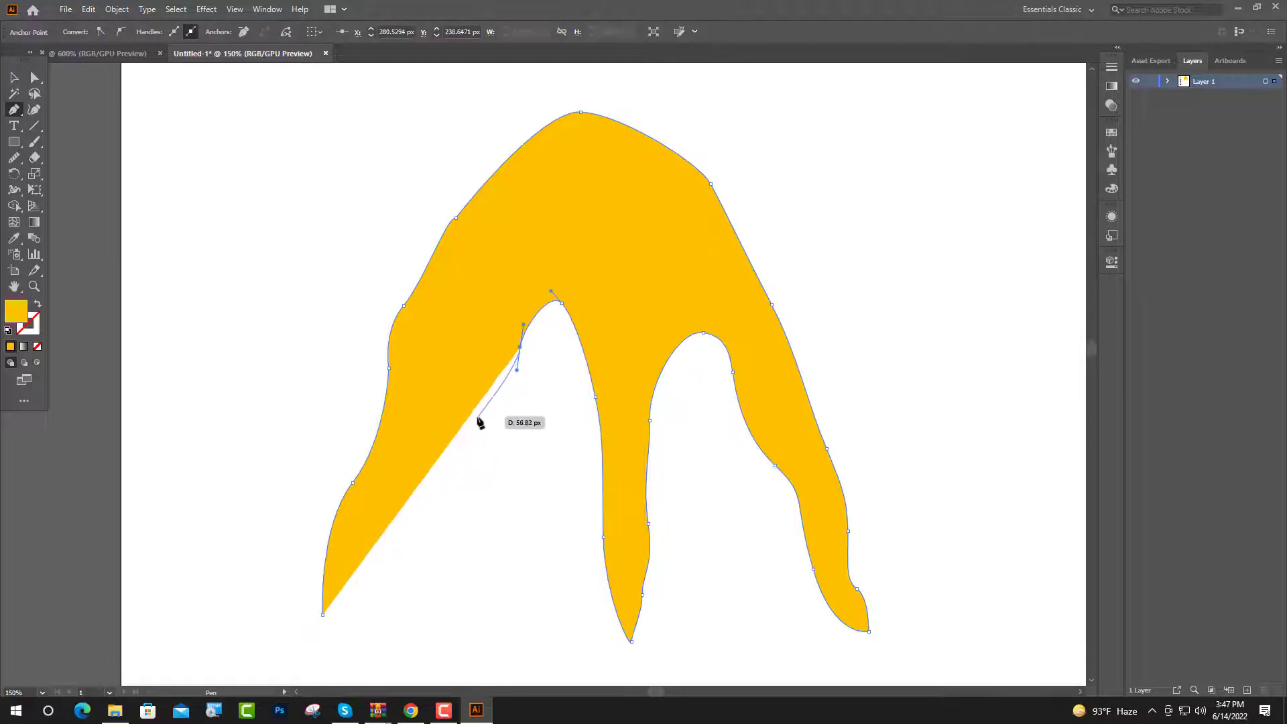
pyautogui.moveTo(470, 420); pyautogui.dragTo(468, 427)
pyautogui.moveTo(424, 526); pyautogui.dragTo(416, 562)
pyautogui.moveTo(391, 608); pyautogui.dragTo(379, 649)
pyautogui.moveTo(323, 614); pyautogui.dragTo(305, 598)
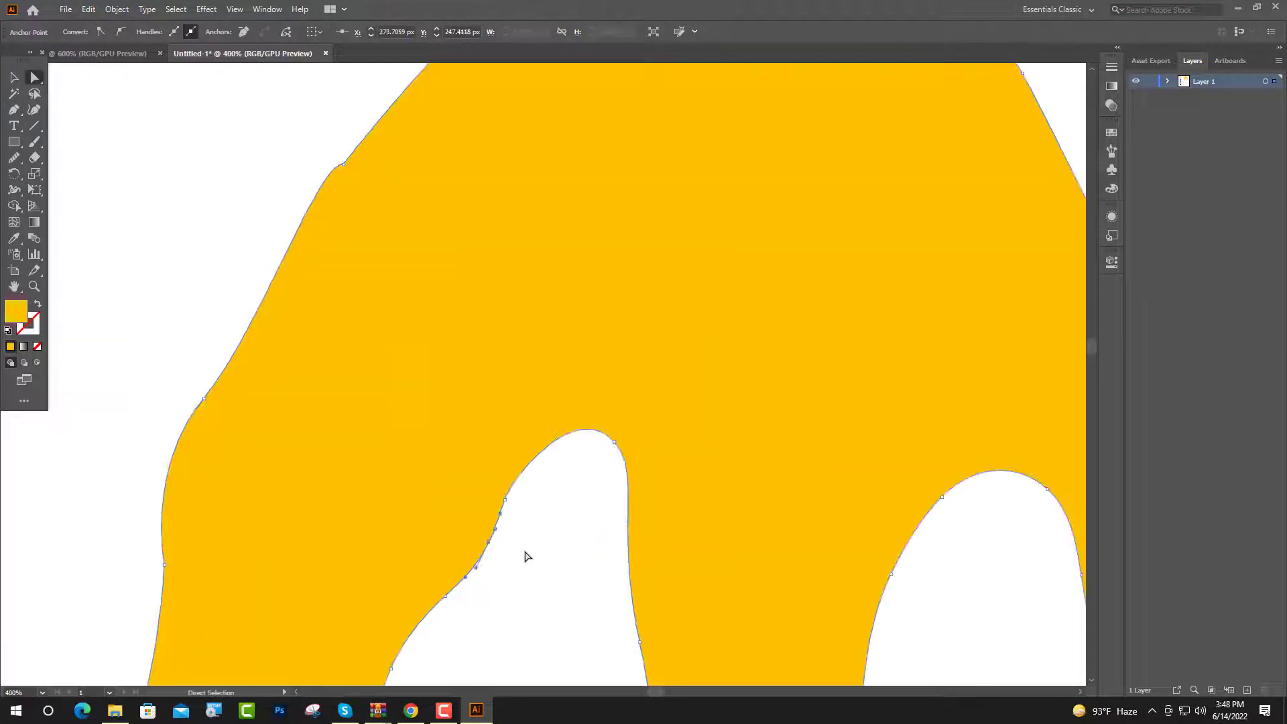
# - Reshape the inner edge of the yellow shape's right leg by adjusting its anchor points
pyautogui.click(525, 557)
pyautogui.scroll(-4, 434, 566)
pyautogui.scroll(1, 706, 517)
pyautogui.click(706, 517)
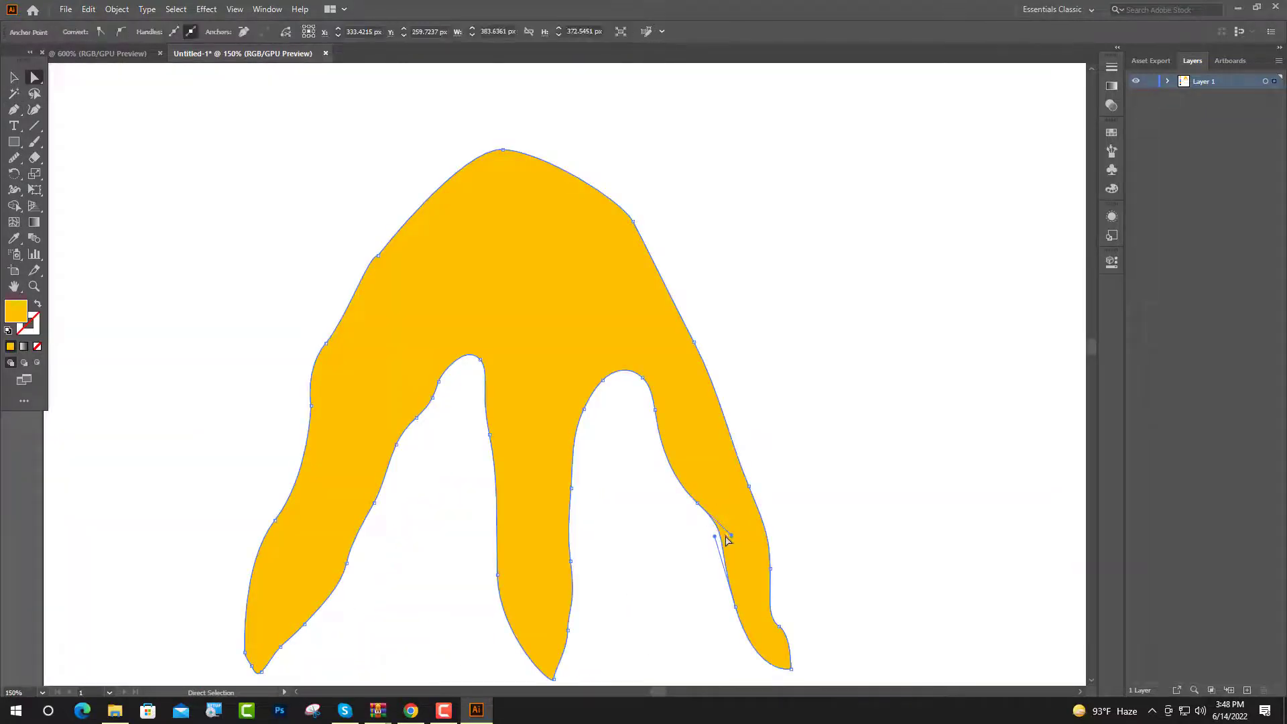
pyautogui.moveTo(698, 504); pyautogui.dragTo(685, 512)
pyautogui.moveTo(734, 607)
pyautogui.mouseDown()
pyautogui.moveTo(724, 612)
pyautogui.moveTo(791, 609)
pyautogui.mouseUp()
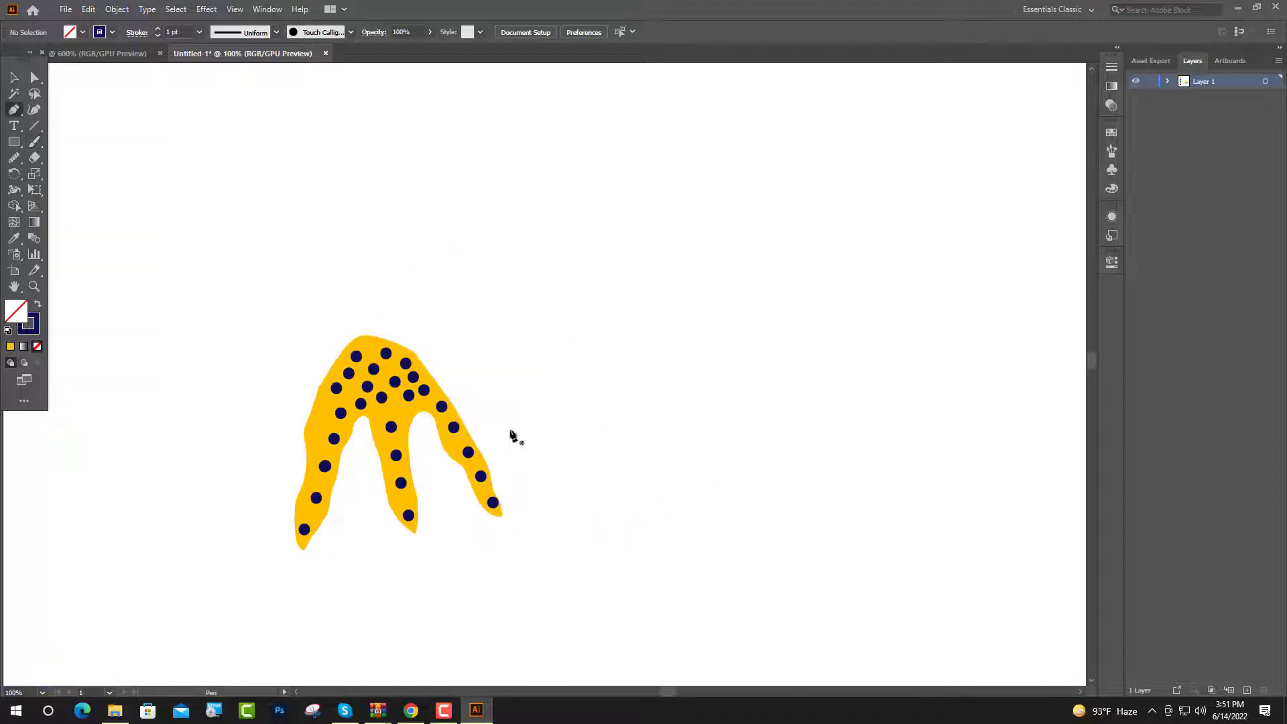
# - Draw a closed, straight-edged zigzag shape with three teeth to the right of the dotted yellow shape using the Pen tool
pyautogui.click(510, 426)
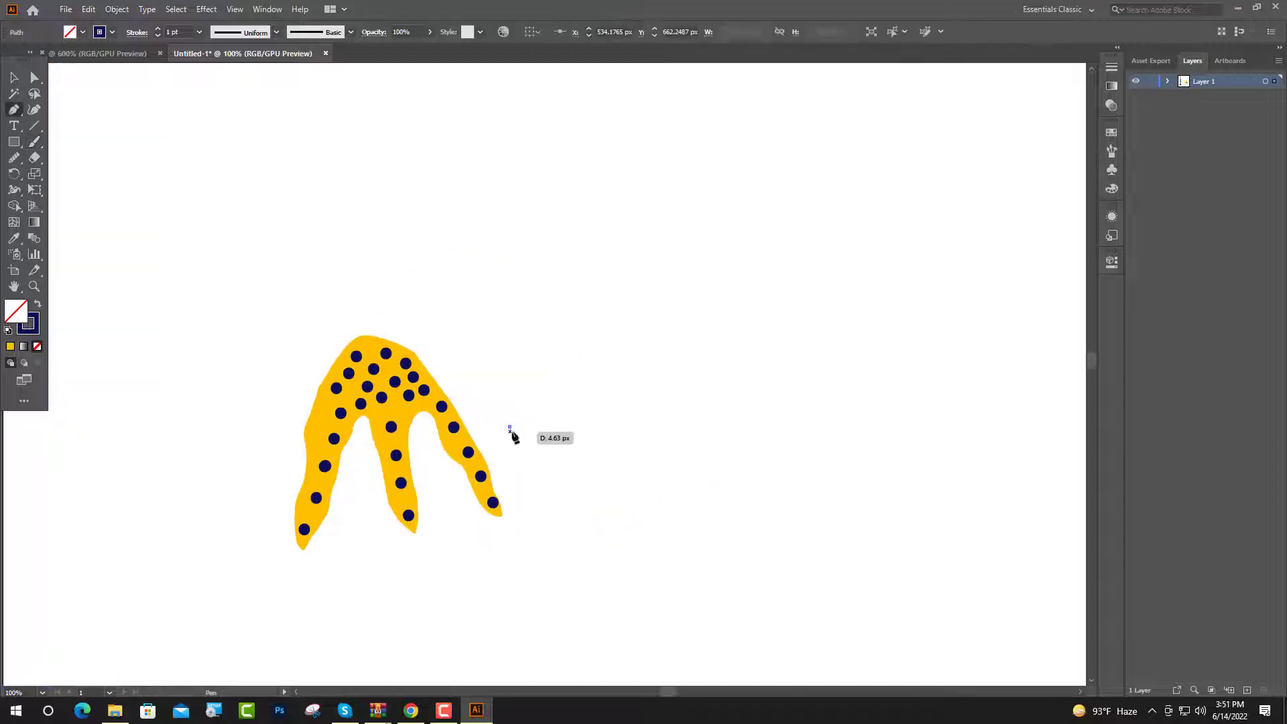
pyautogui.click(555, 388)
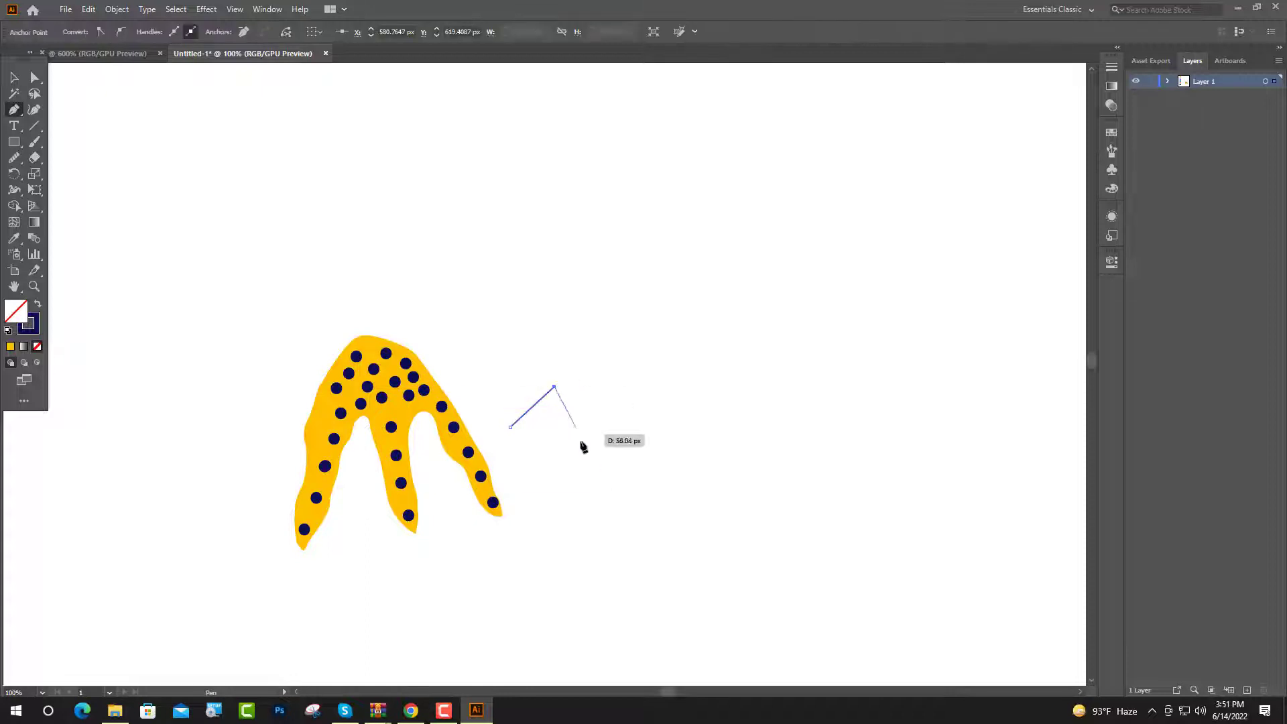
pyautogui.click(623, 498)
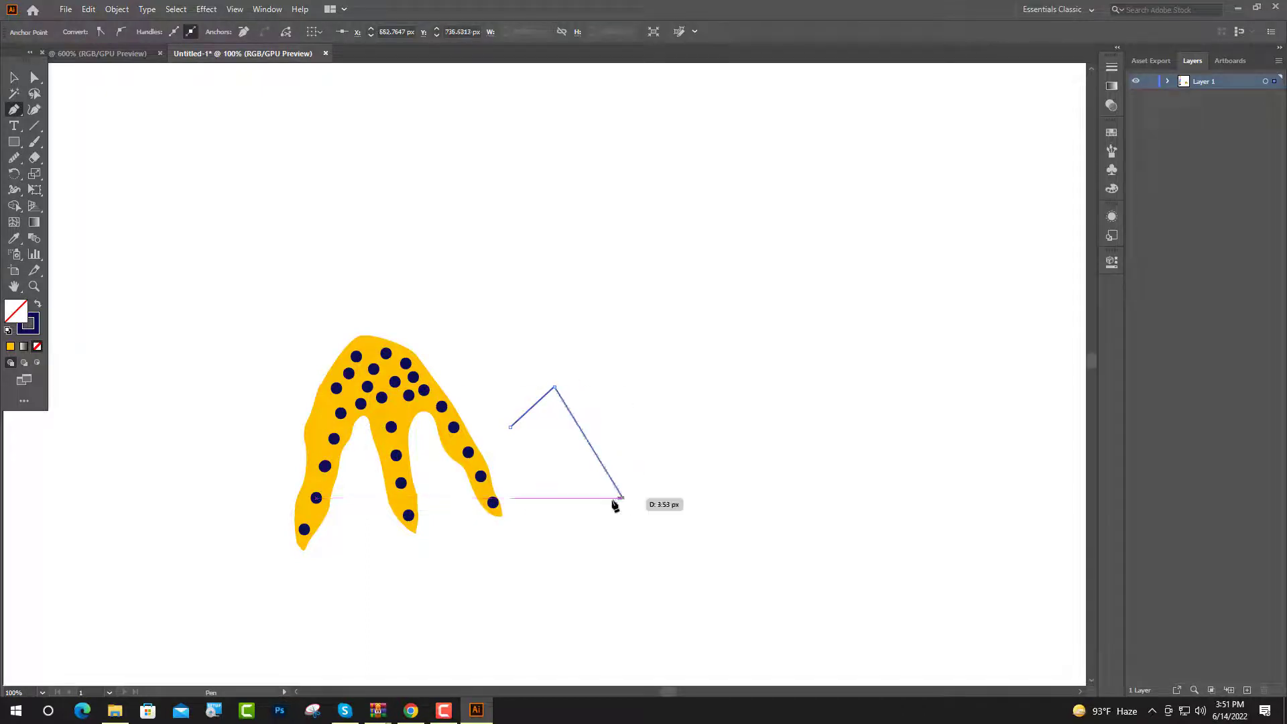
pyautogui.click(561, 515)
pyautogui.click(583, 472)
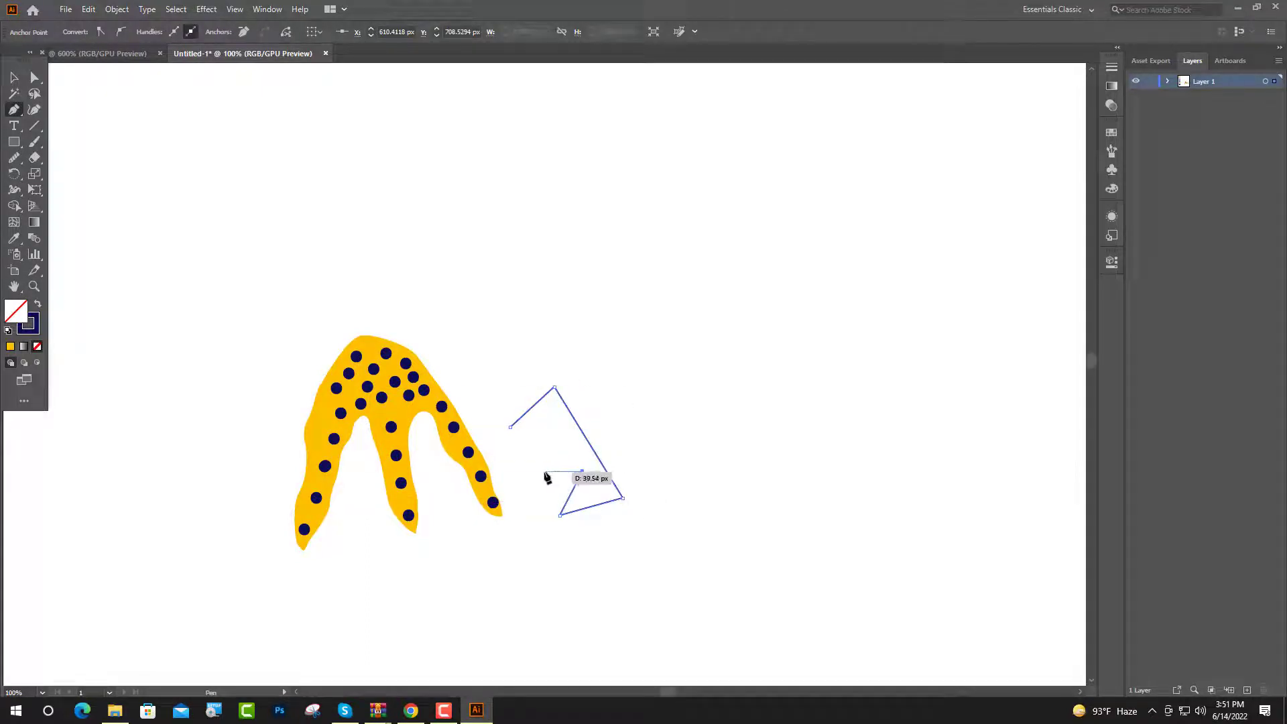
pyautogui.click(538, 475)
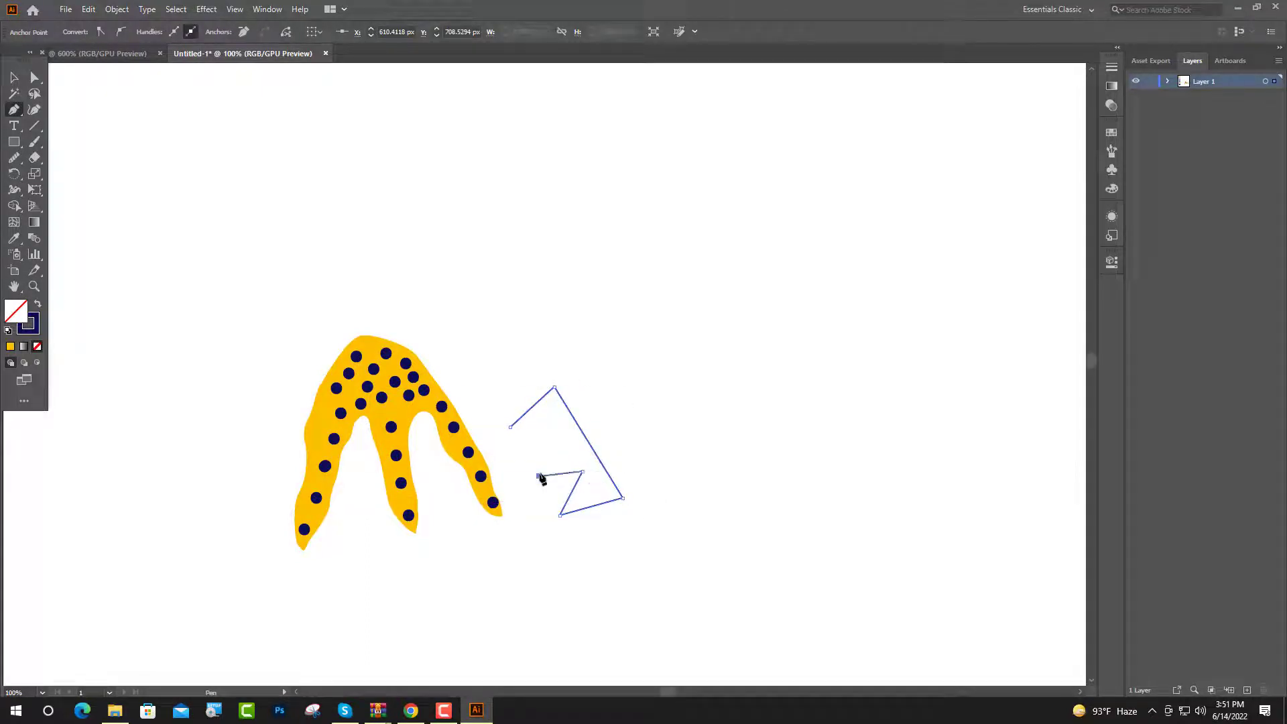
pyautogui.click(562, 437)
pyautogui.click(510, 427)
# - Fill the zigzag shape with the pink of the palette swatch using the Eyedropper, and deselect it
pyautogui.hotkey('ctrl', '-')
pyautogui.hotkey('ctrl', '-')
pyautogui.hotkey('ctrl', '-')
pyautogui.press('i')
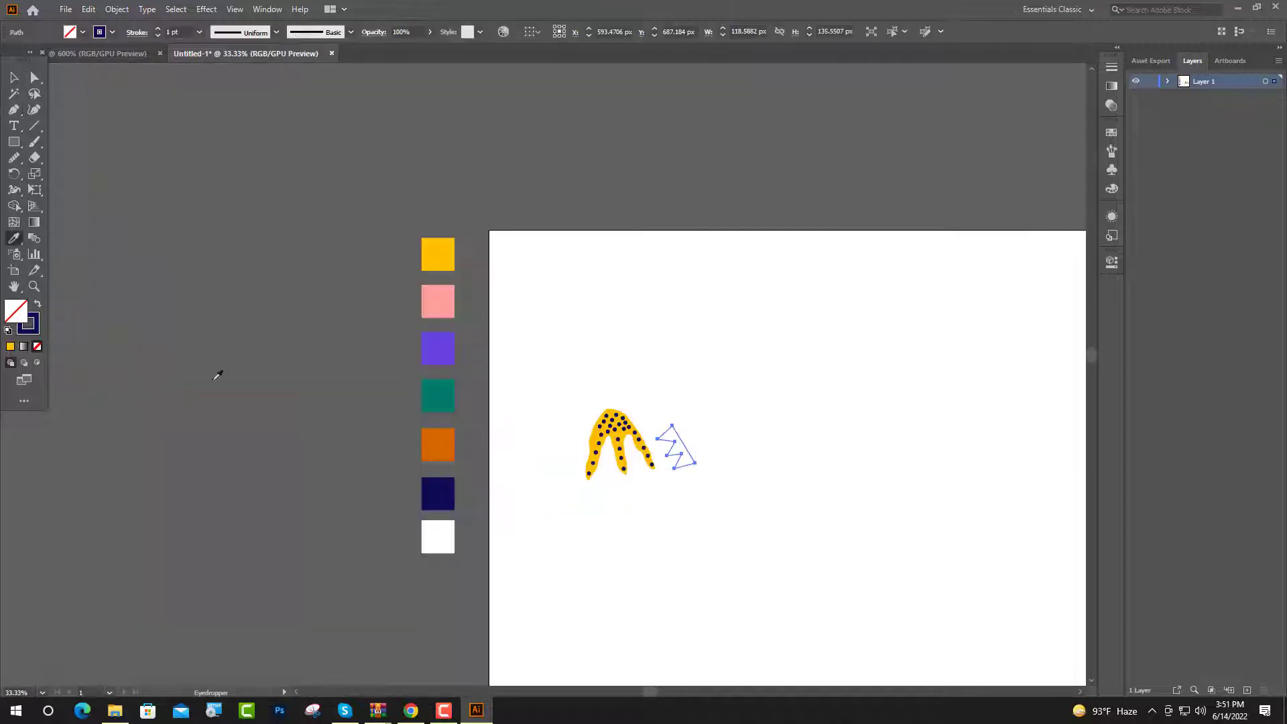
pyautogui.click(438, 297)
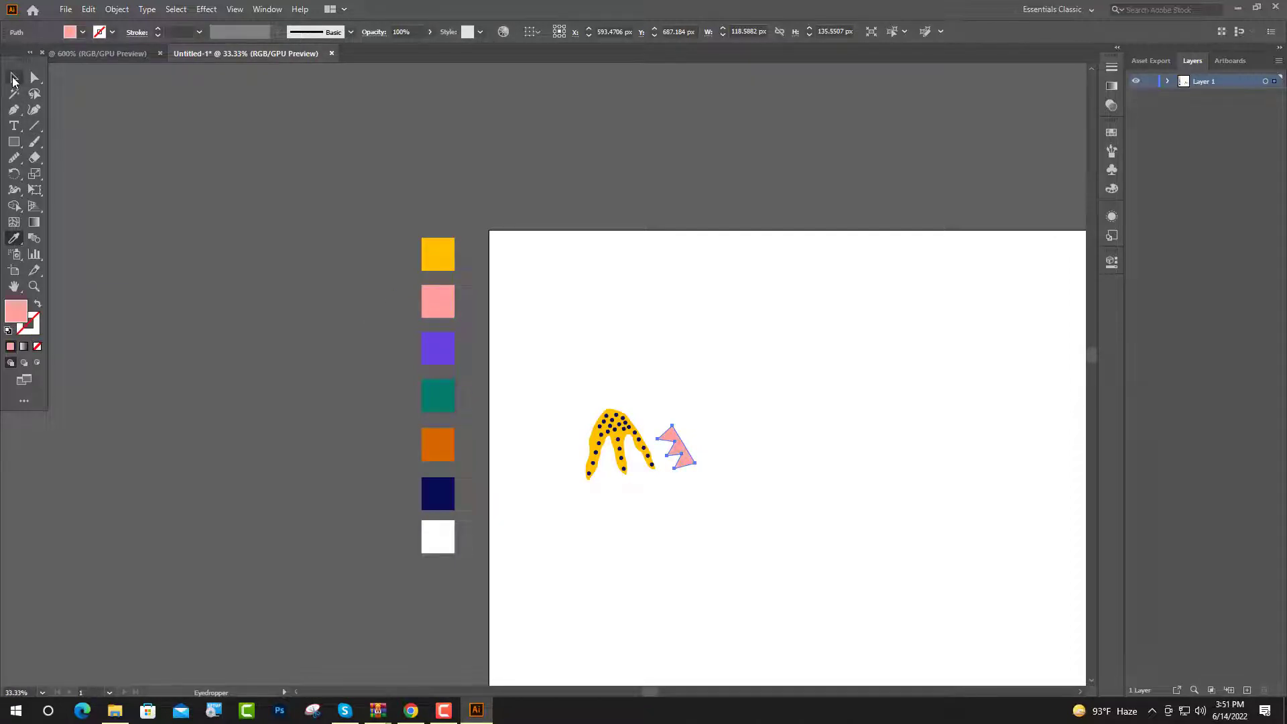
pyautogui.click(13, 77)
pyautogui.click(181, 279)
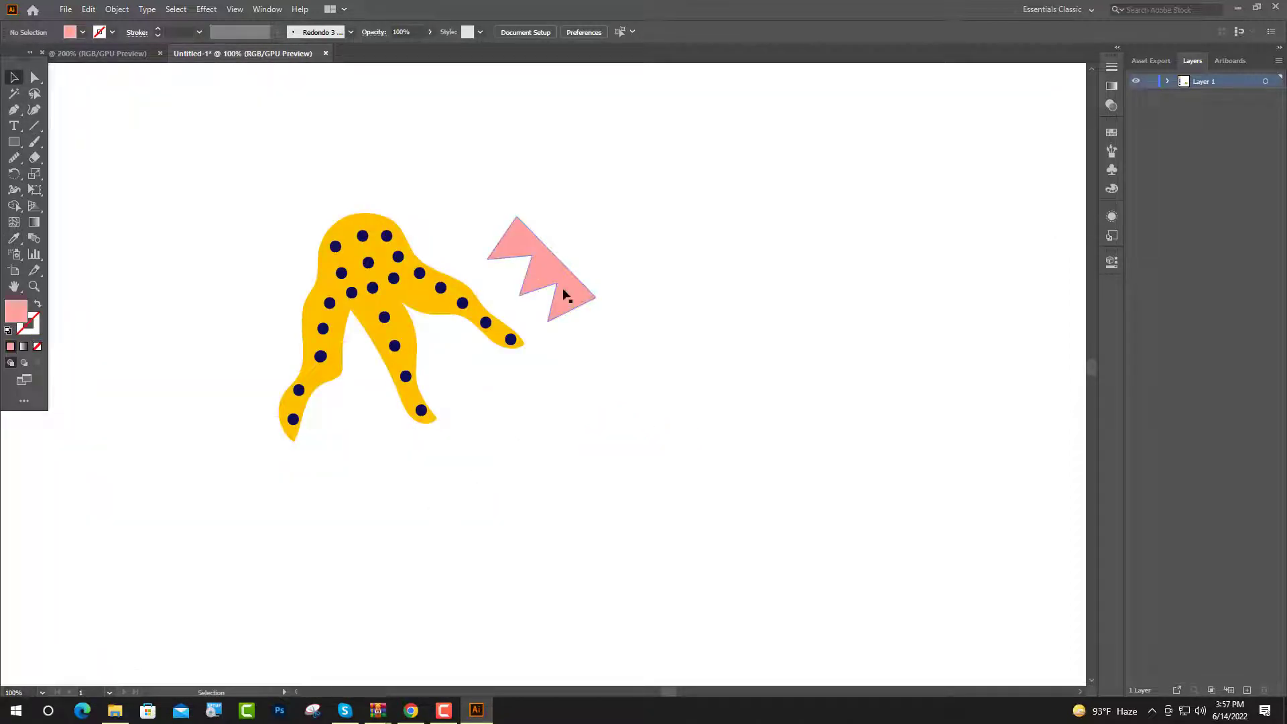
# - Duplicate the pink zigzag below the yellow shape, rotate and shrink the copy, and recolour it with the shape's yellow
pyautogui.moveTo(566, 295); pyautogui.dragTo(440, 525)
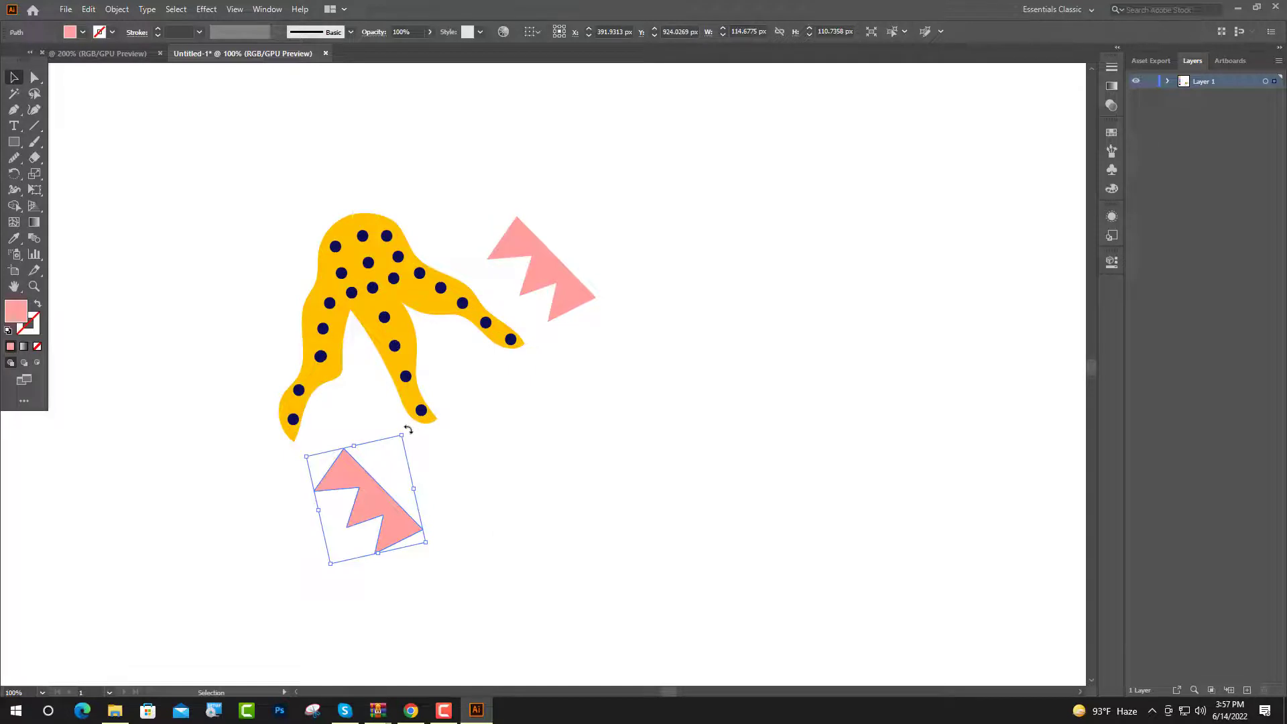
pyautogui.moveTo(408, 429); pyautogui.dragTo(299, 449)
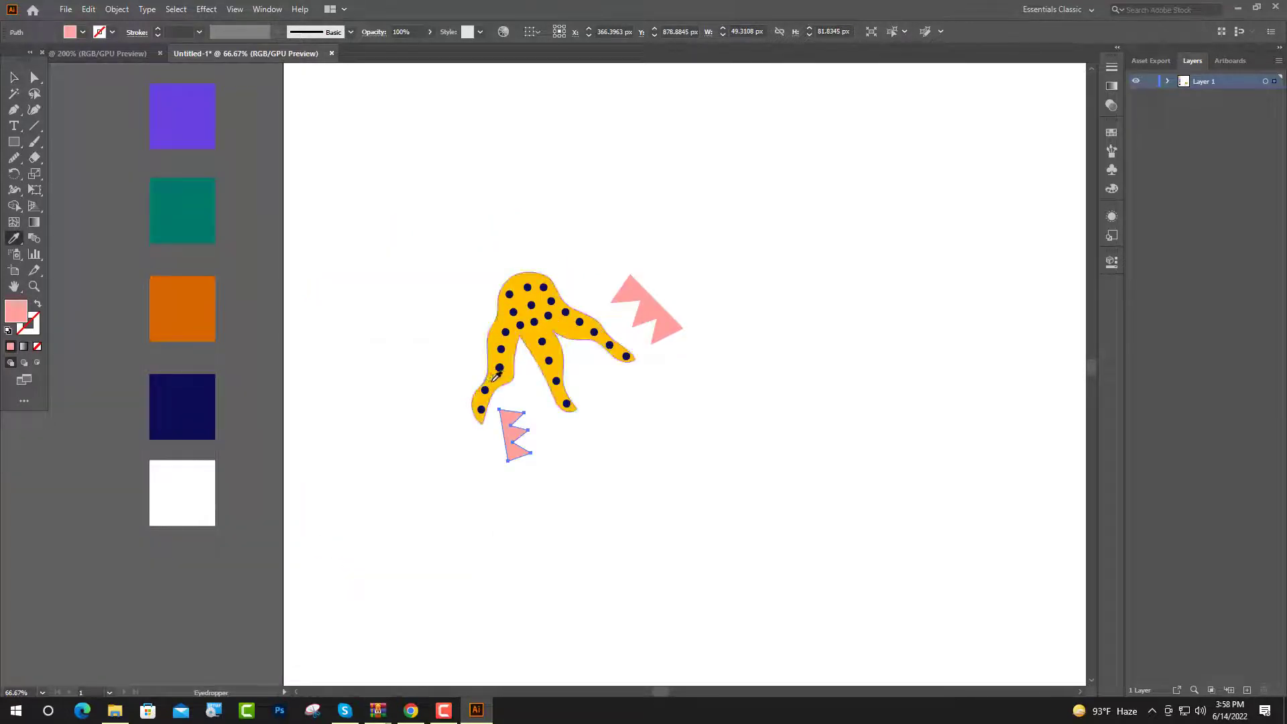
pyautogui.click(494, 377)
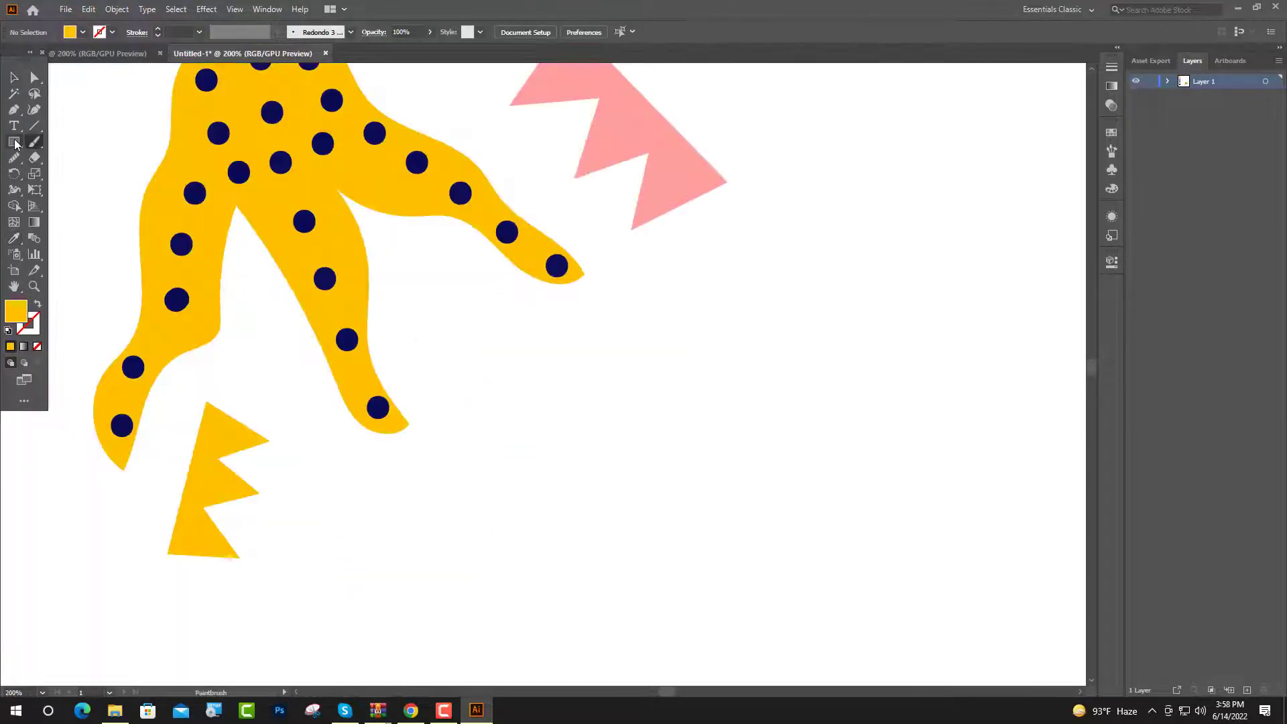
# - Draw a navy upright ellipse about 35 by 54 px beside the yellow legs and convert its top anchor to a sharp corner
pyautogui.moveTo(13, 142)
pyautogui.mouseDown()
pyautogui.moveTo(65, 187)
pyautogui.moveTo(58, 176)
pyautogui.mouseUp()
pyautogui.moveTo(468, 358); pyautogui.dragTo(468, 359)
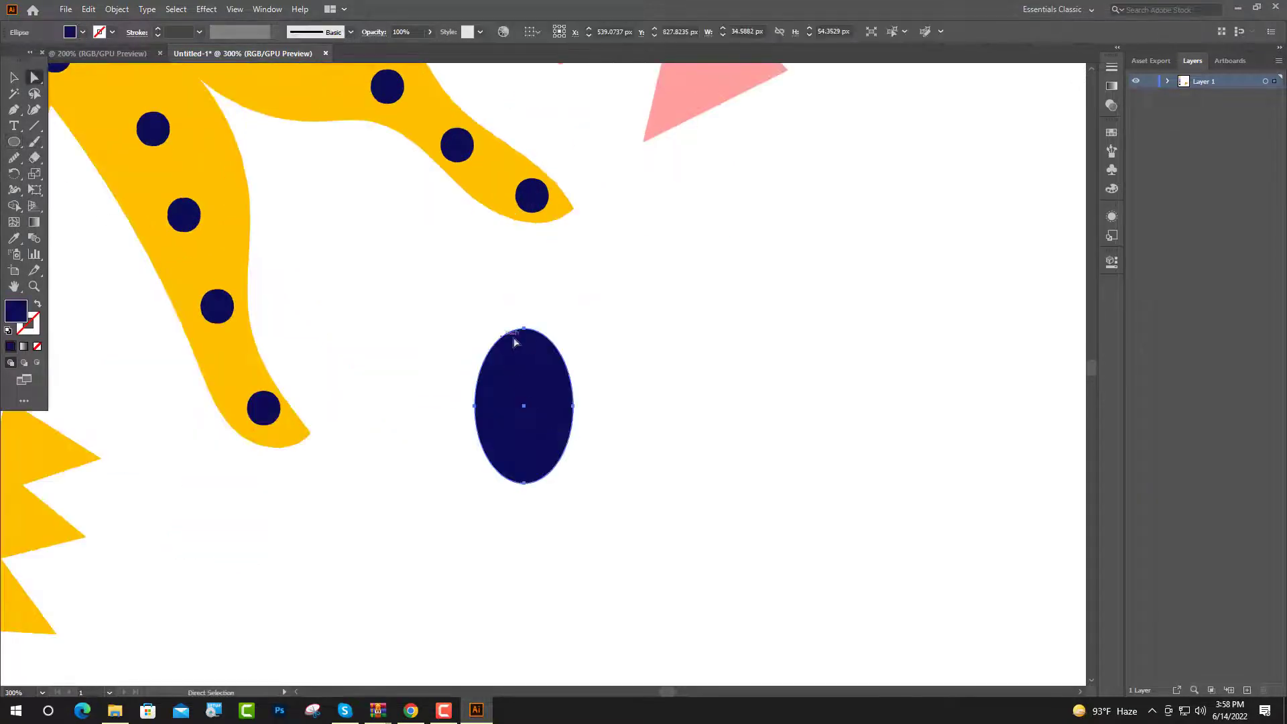
pyautogui.click(523, 328)
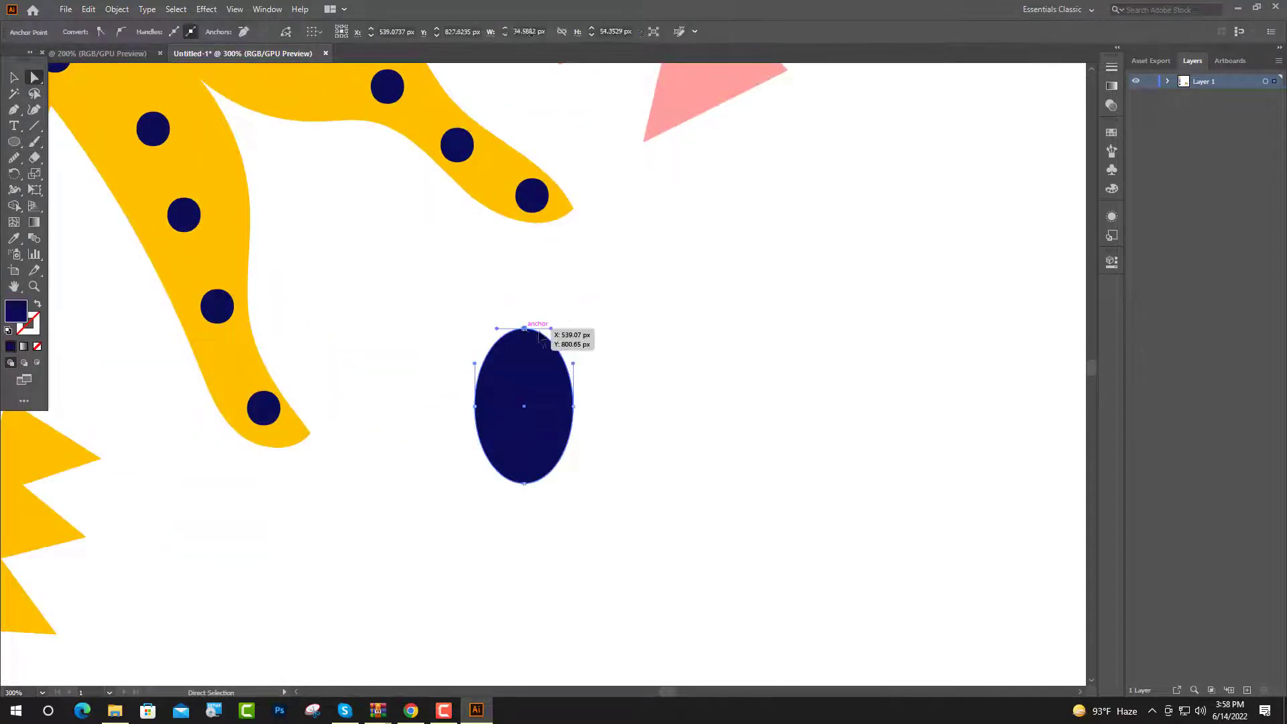
pyautogui.click(564, 330)
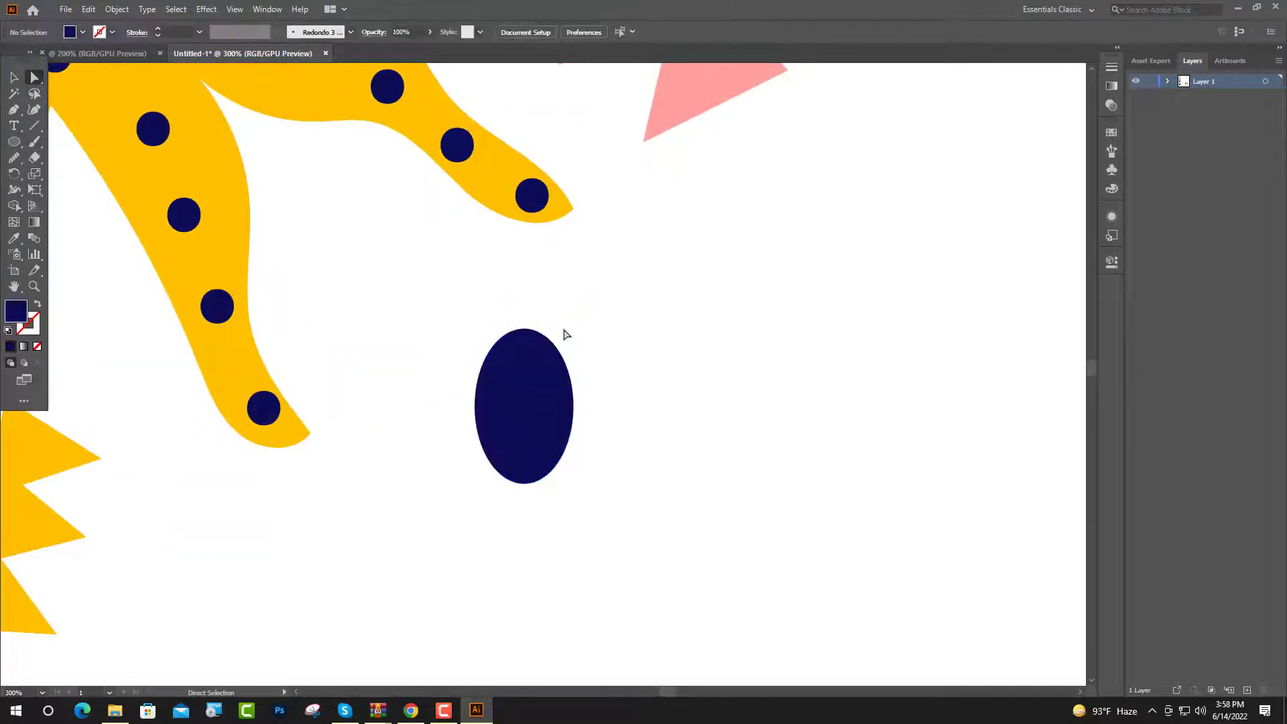
pyautogui.click(525, 337)
pyautogui.click(524, 329)
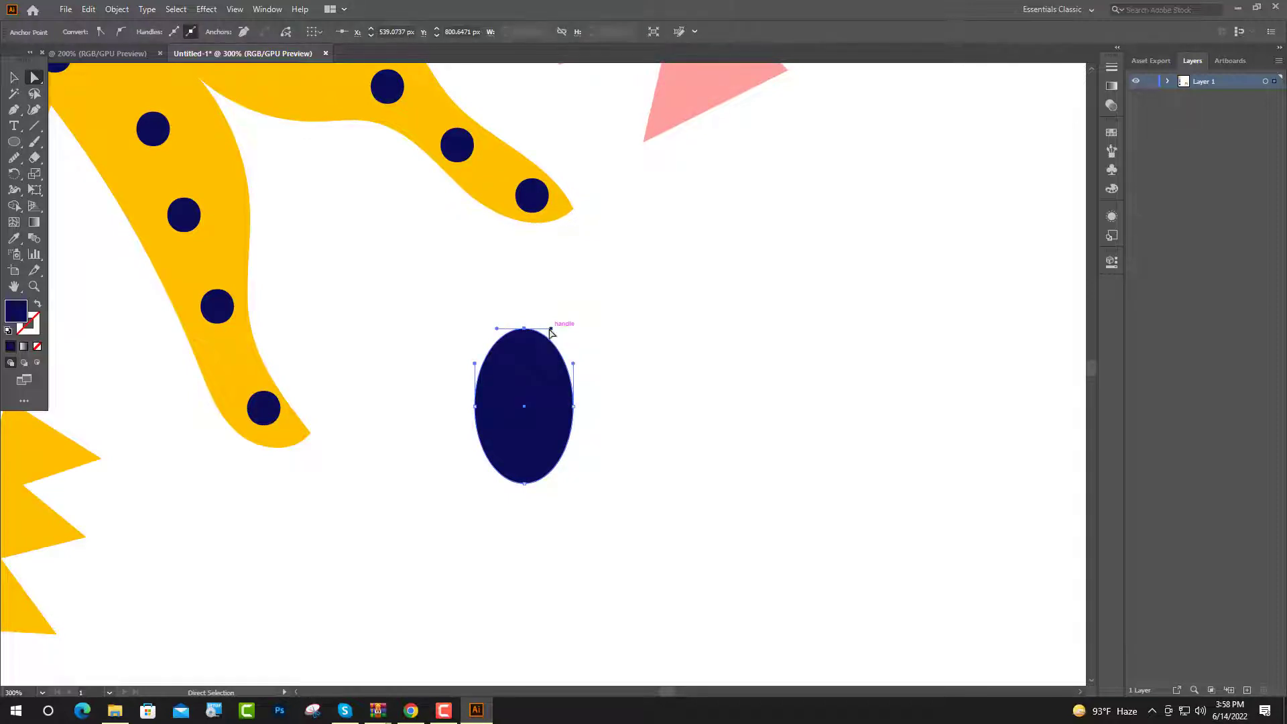
pyautogui.hotkey('shift', 'c')
pyautogui.click(525, 329)
pyautogui.press('a')
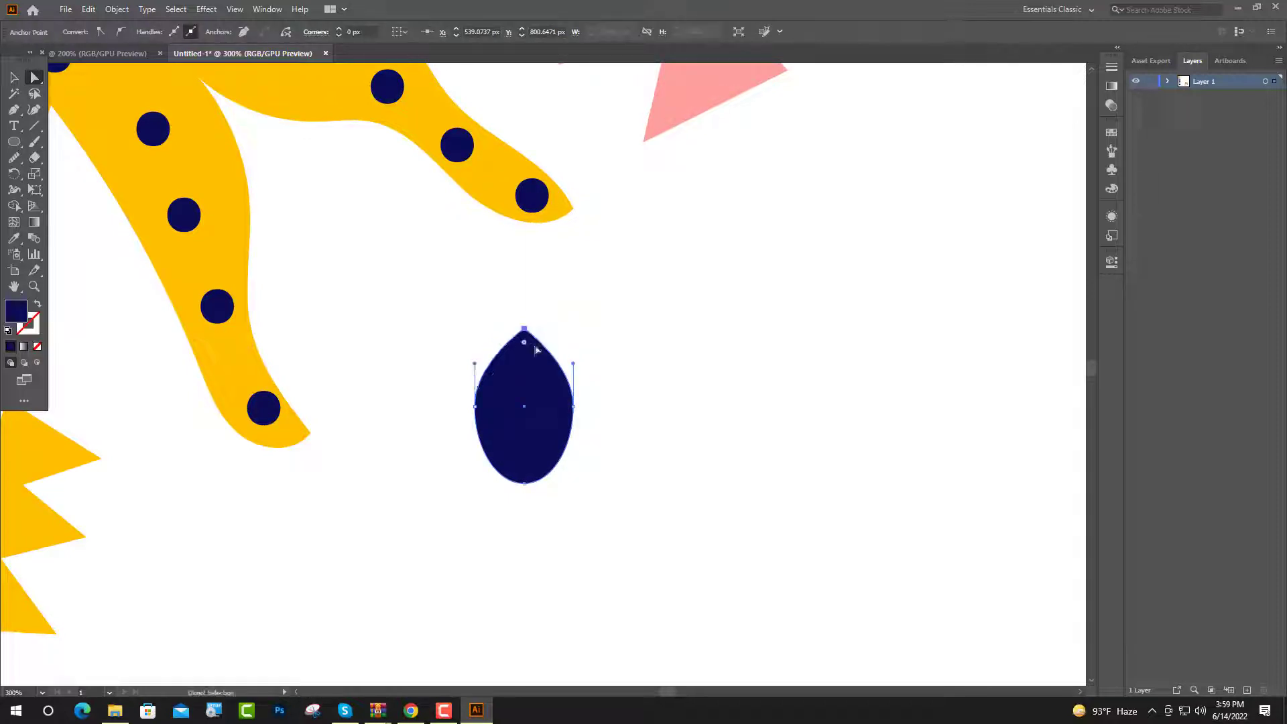
# - Nudge both side anchors of the navy ellipse down to form a teardrop
pyautogui.click(477, 407)
pyautogui.keyDown('shift'); pyautogui.click(574, 407); pyautogui.keyUp('shift')
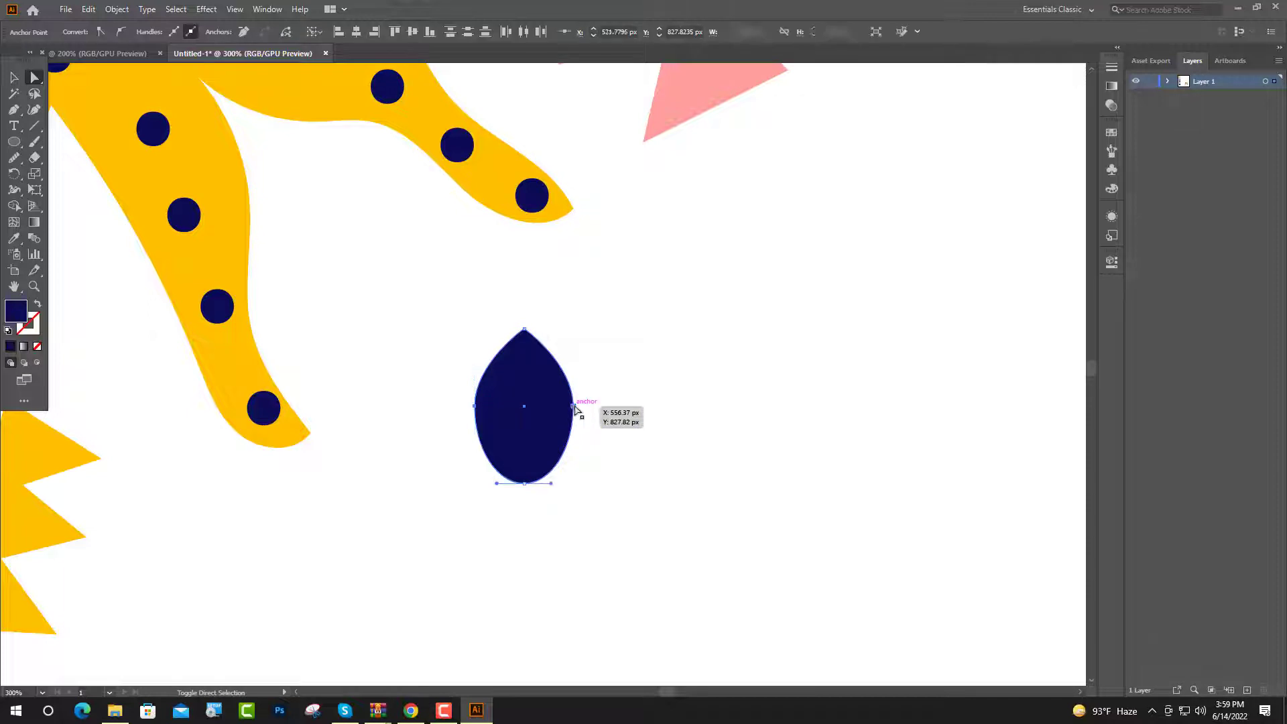
pyautogui.press('Down')
pyautogui.press('Down')
pyautogui.press('Down')
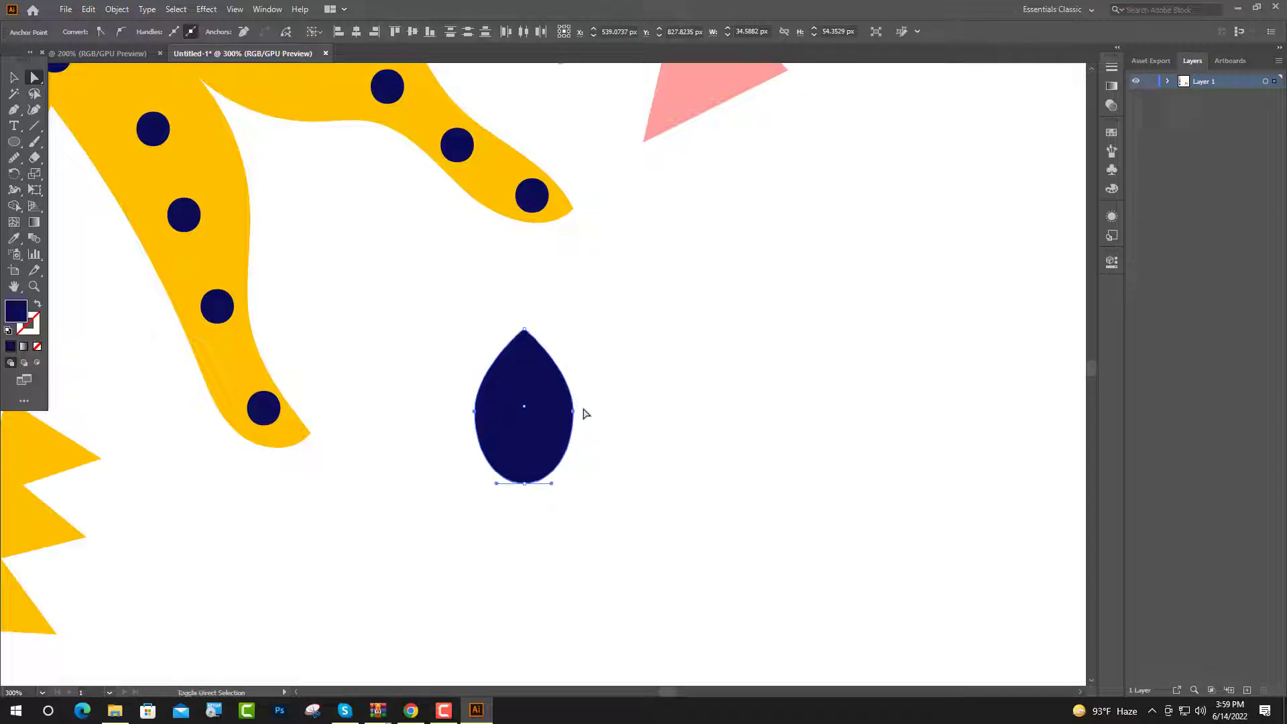
pyautogui.hotkey('shift', 'Down')
pyautogui.click(583, 414)
# - Select the navy teardrop and rotate it slightly
pyautogui.press('v')
pyautogui.scroll(-4, 523, 360)
pyautogui.scroll(-2, 624, 359)
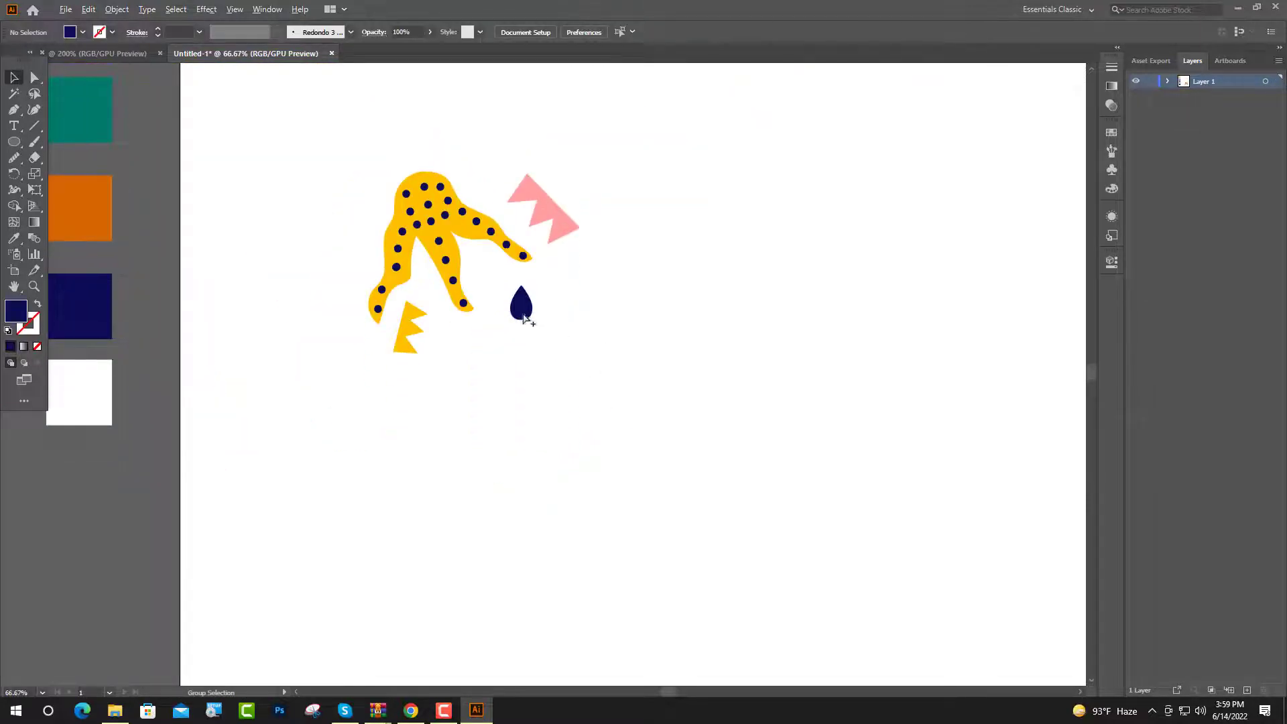
pyautogui.scroll(4, 525, 318)
pyautogui.click(504, 314)
pyautogui.moveTo(486, 284); pyautogui.dragTo(502, 285)
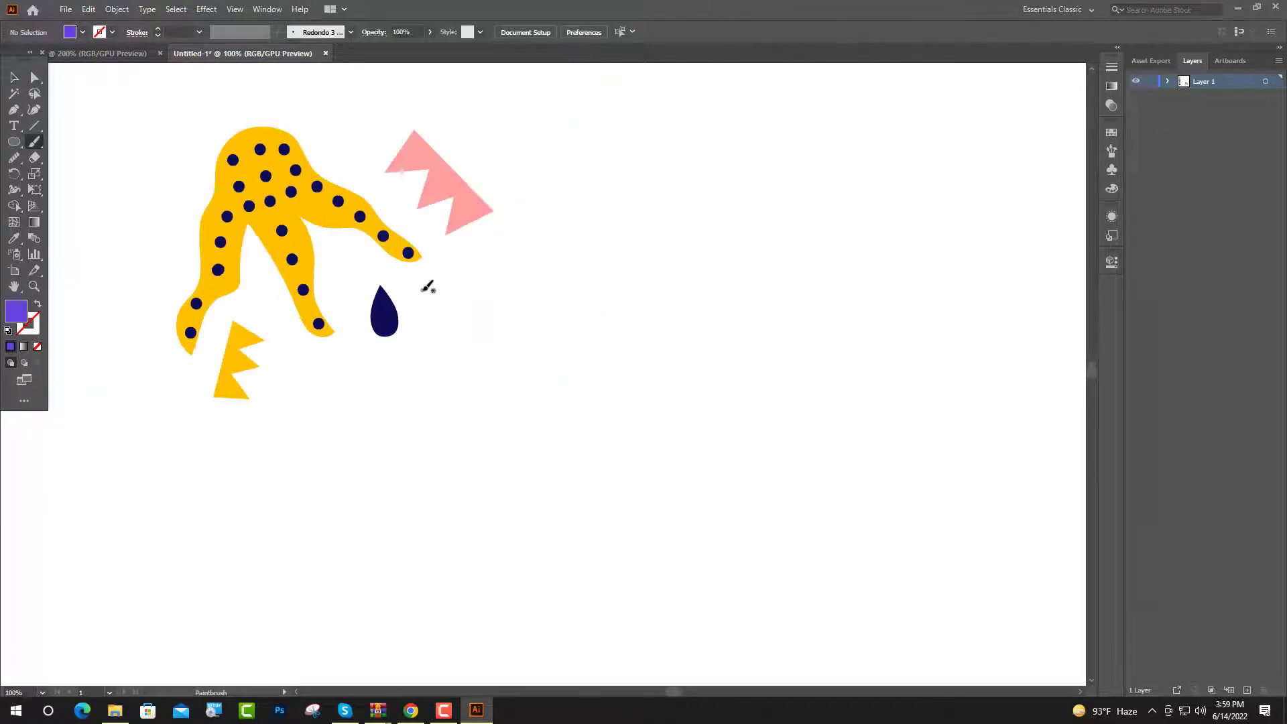
# - Paint three purple dots to the right of the teardrop and apply the 10 pt Round brush to them
pyautogui.hotkey('shift', 'x')
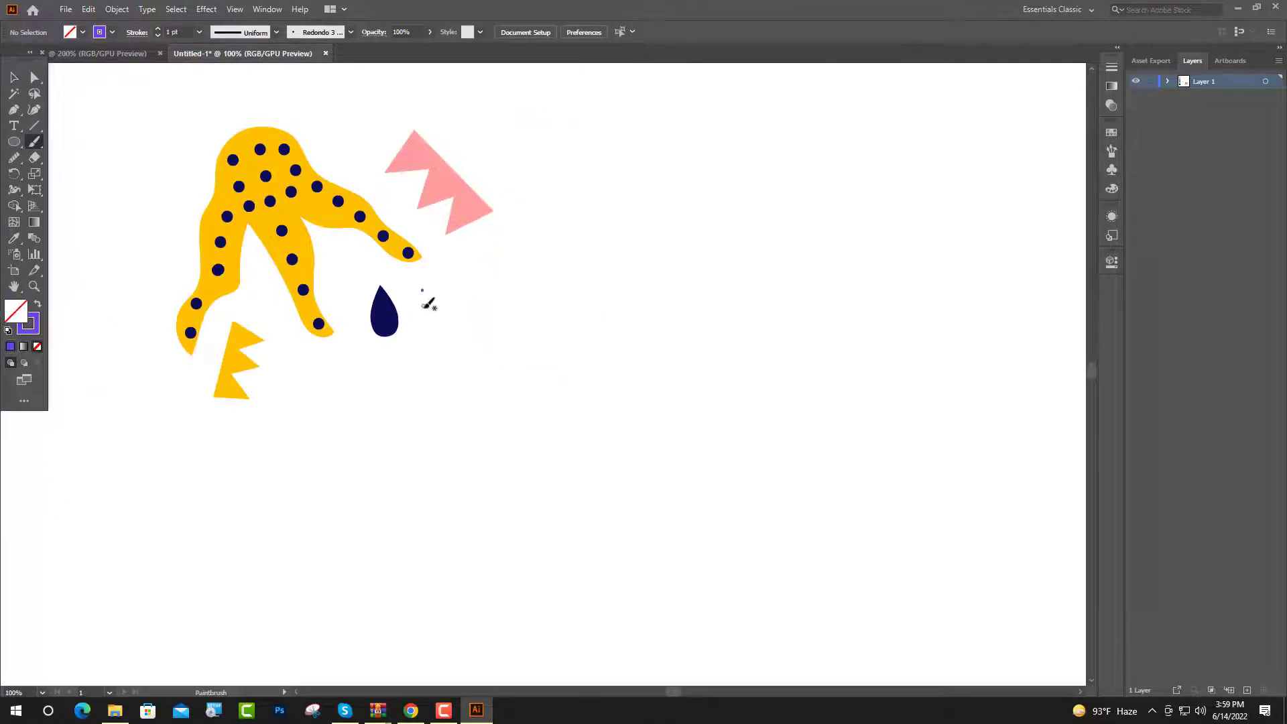
pyautogui.press('v')
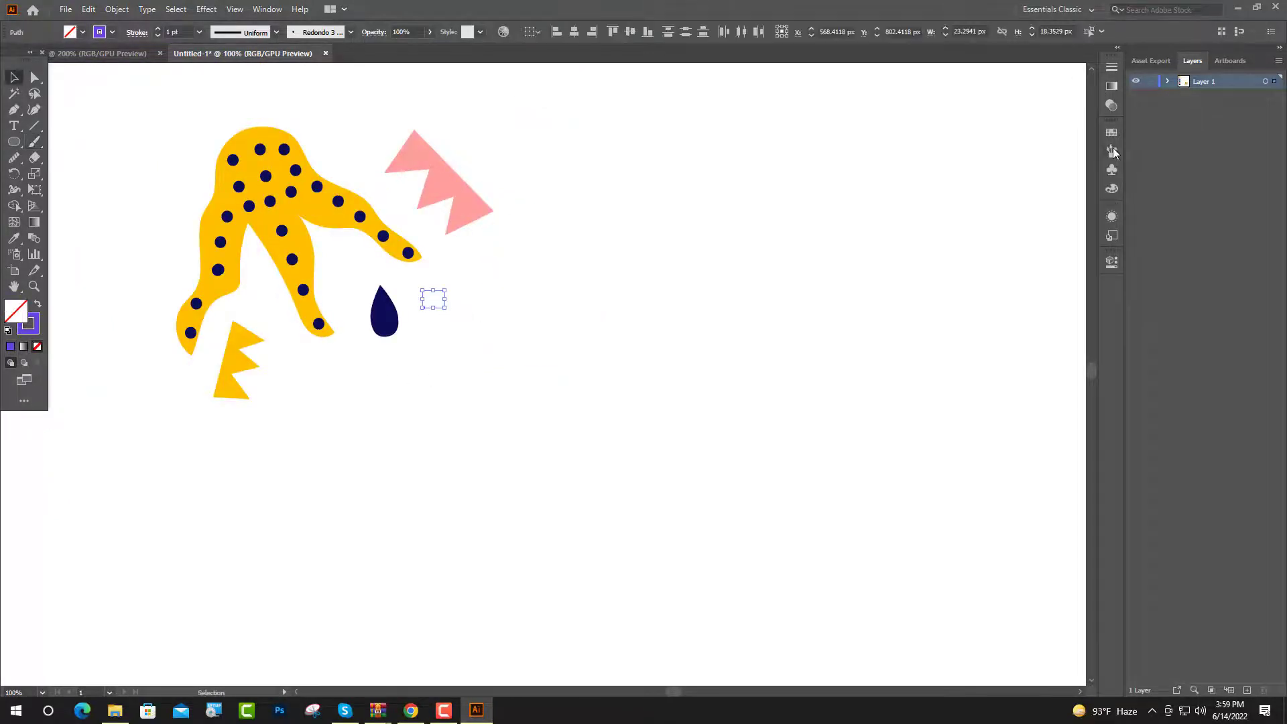
pyautogui.click(1113, 151)
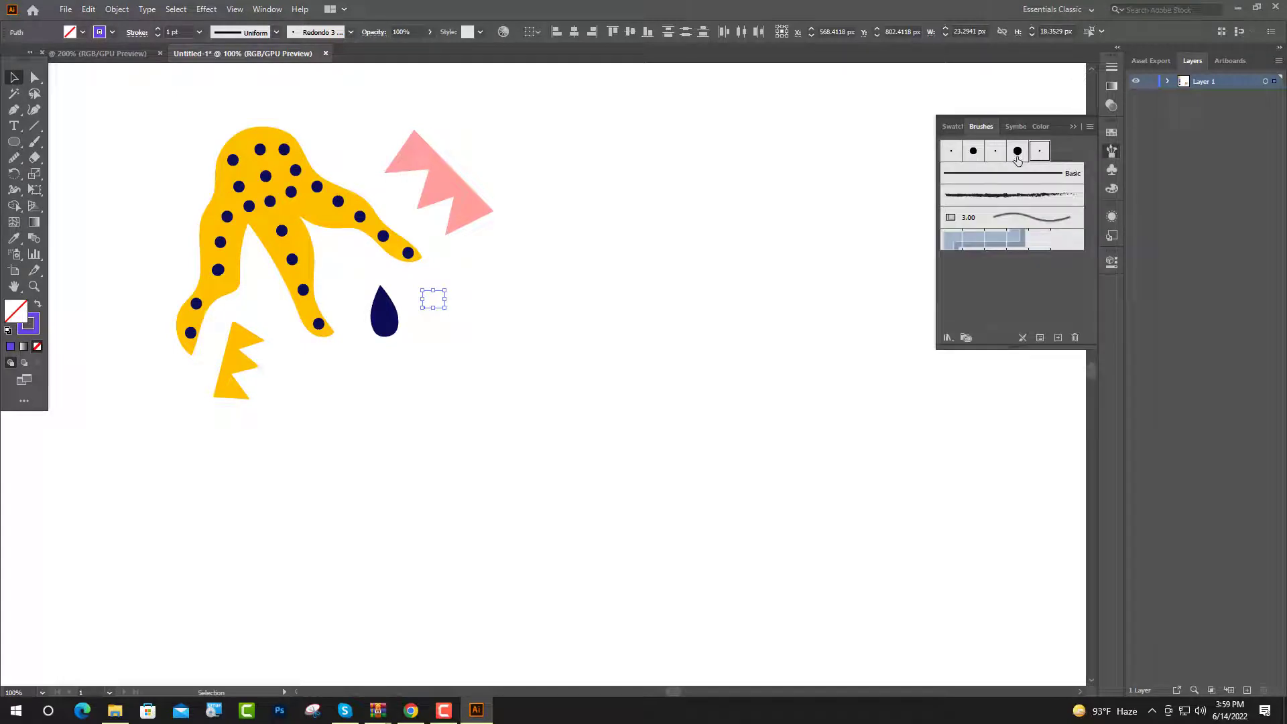
pyautogui.click(970, 155)
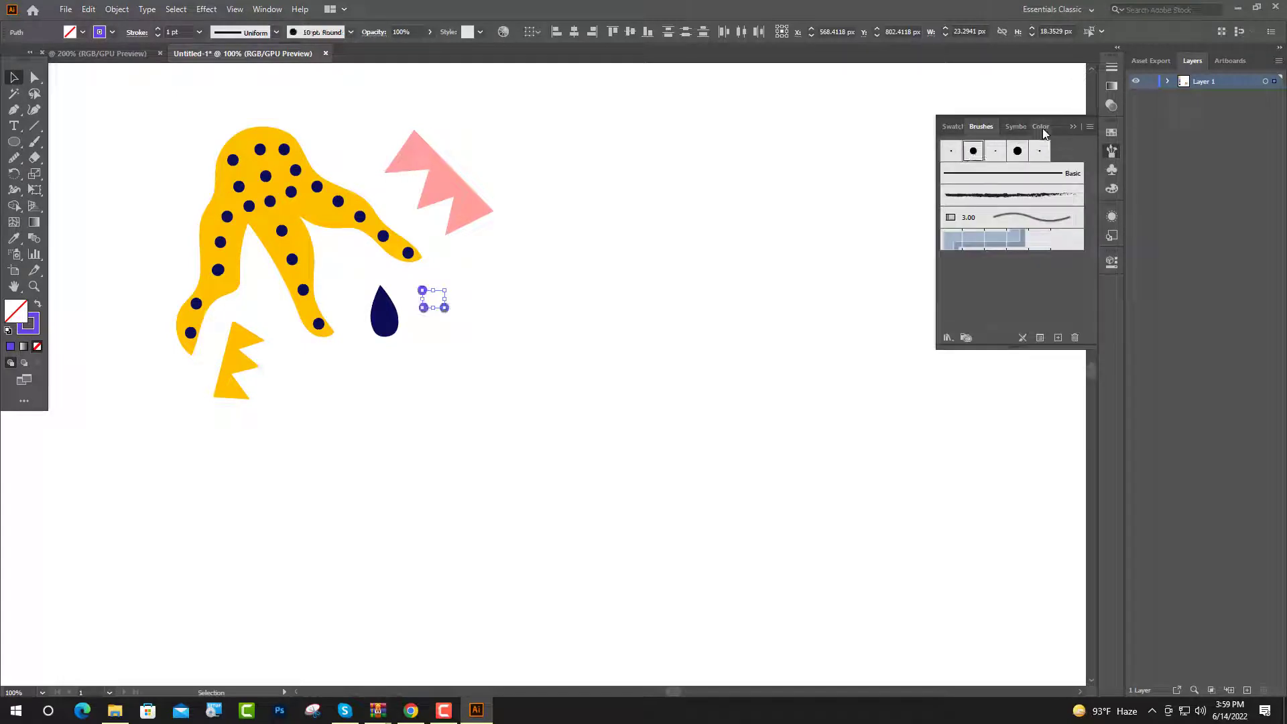
pyautogui.click(1073, 127)
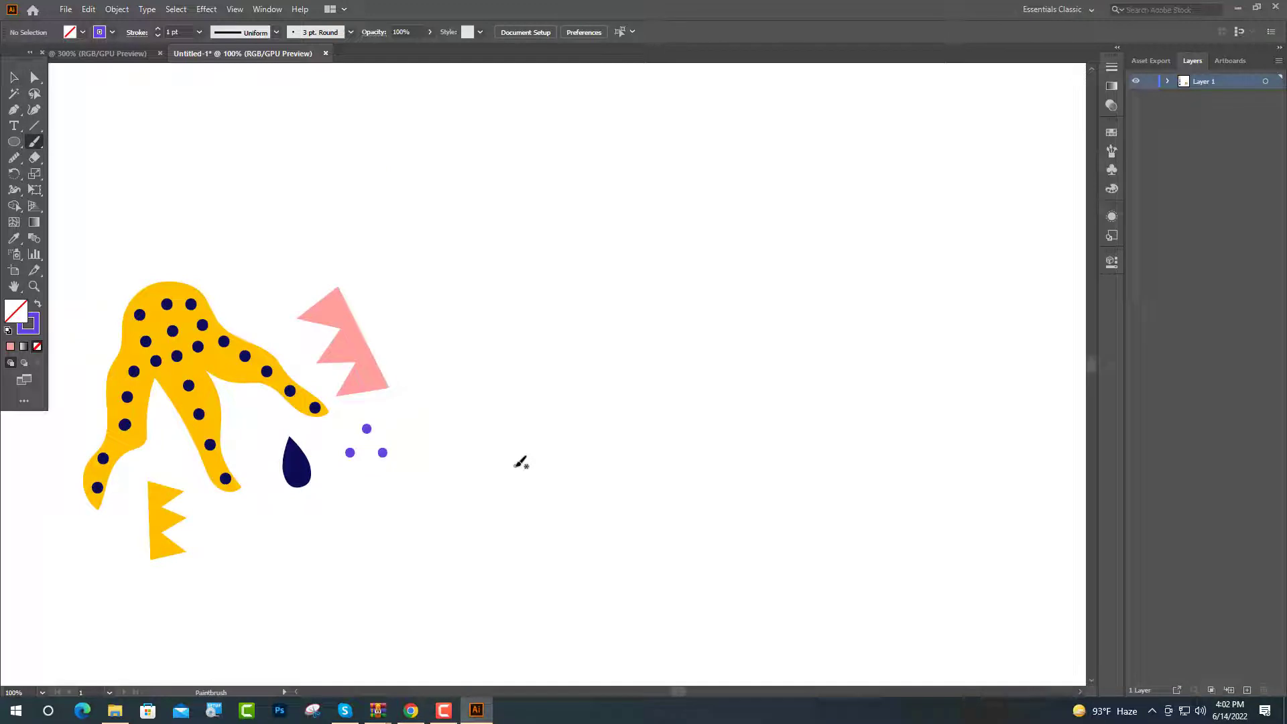
# - Paint a closed wavy blob about 302 by 382 px beside the existing shapes and turn its purple stroke into a solid fill
pyautogui.moveTo(492, 380); pyautogui.dragTo(762, 521)
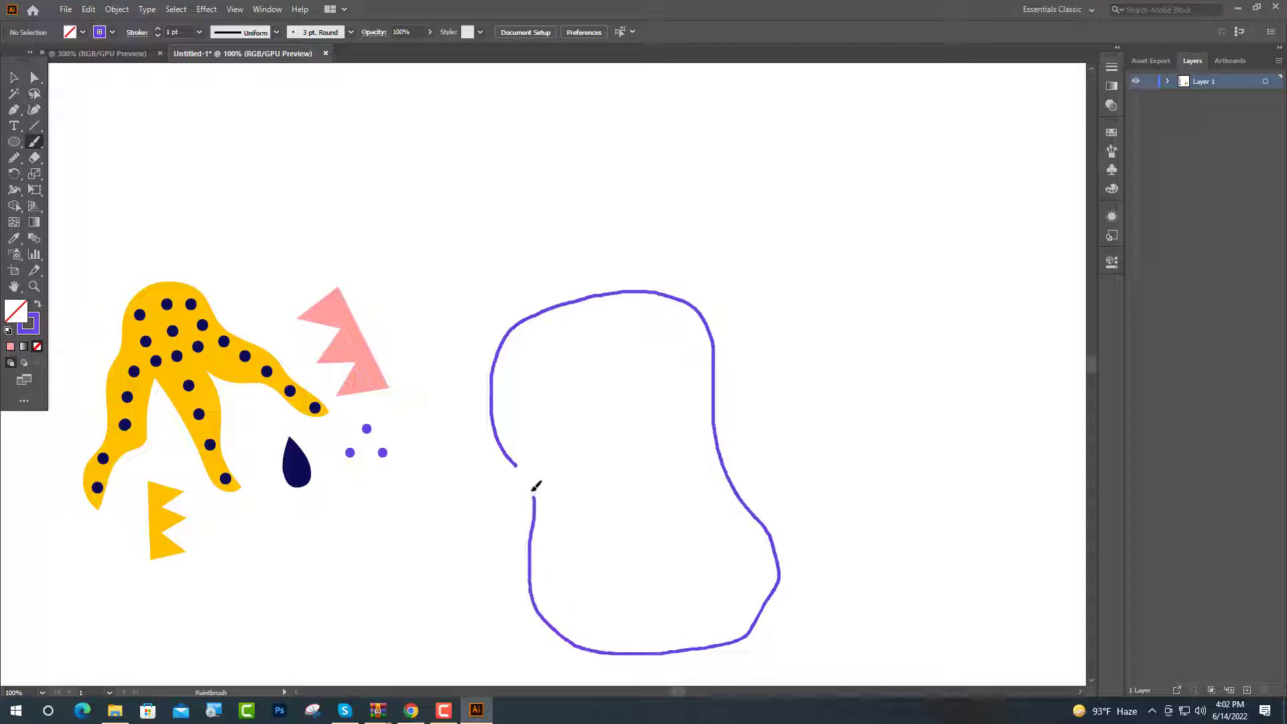
pyautogui.press('v')
pyautogui.click(734, 646)
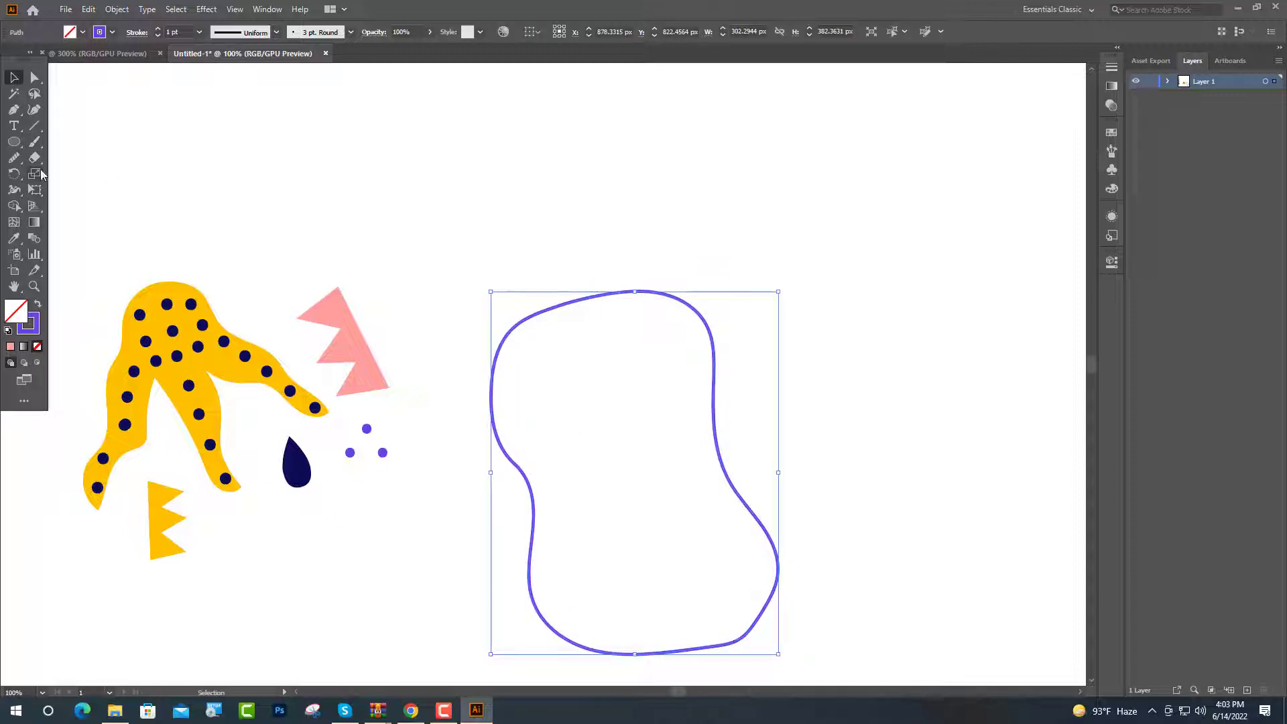
pyautogui.hotkey('ctrl', 'z')
pyautogui.click(38, 305)
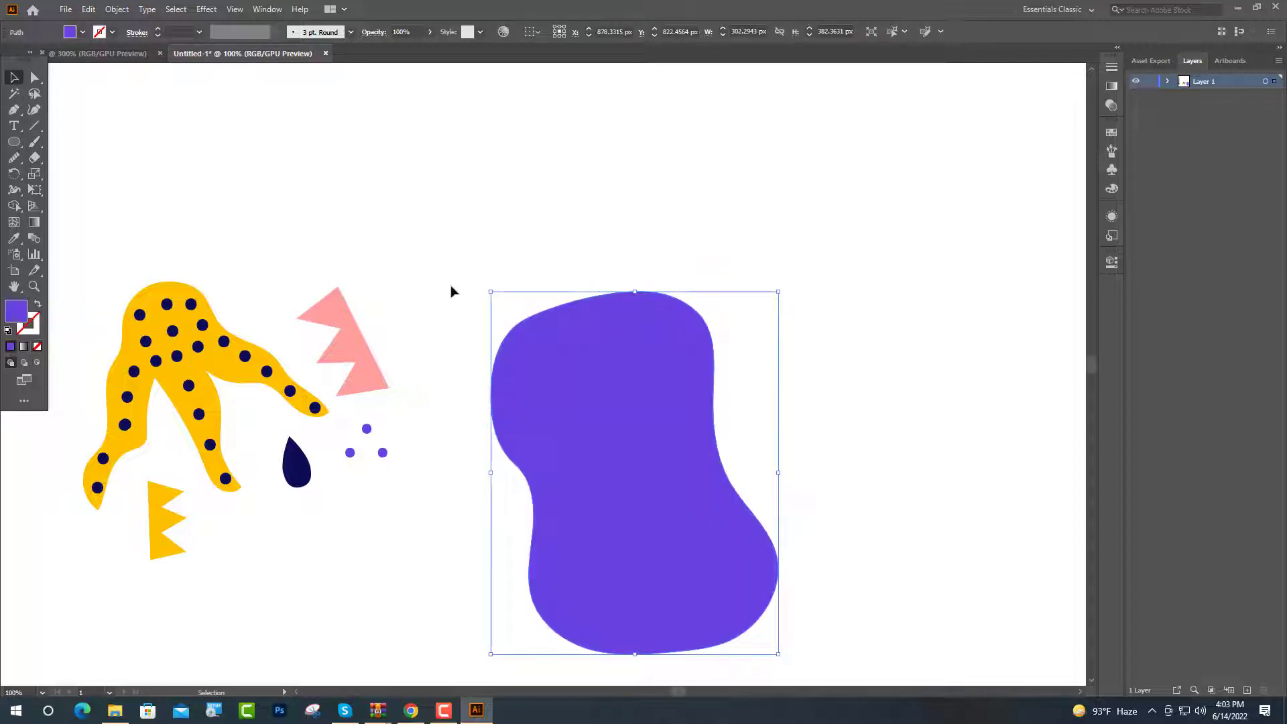
pyautogui.click(451, 290)
pyautogui.scroll(-4, 566, 392)
pyautogui.scroll(-2, 610, 320)
pyautogui.scroll(3, 601, 329)
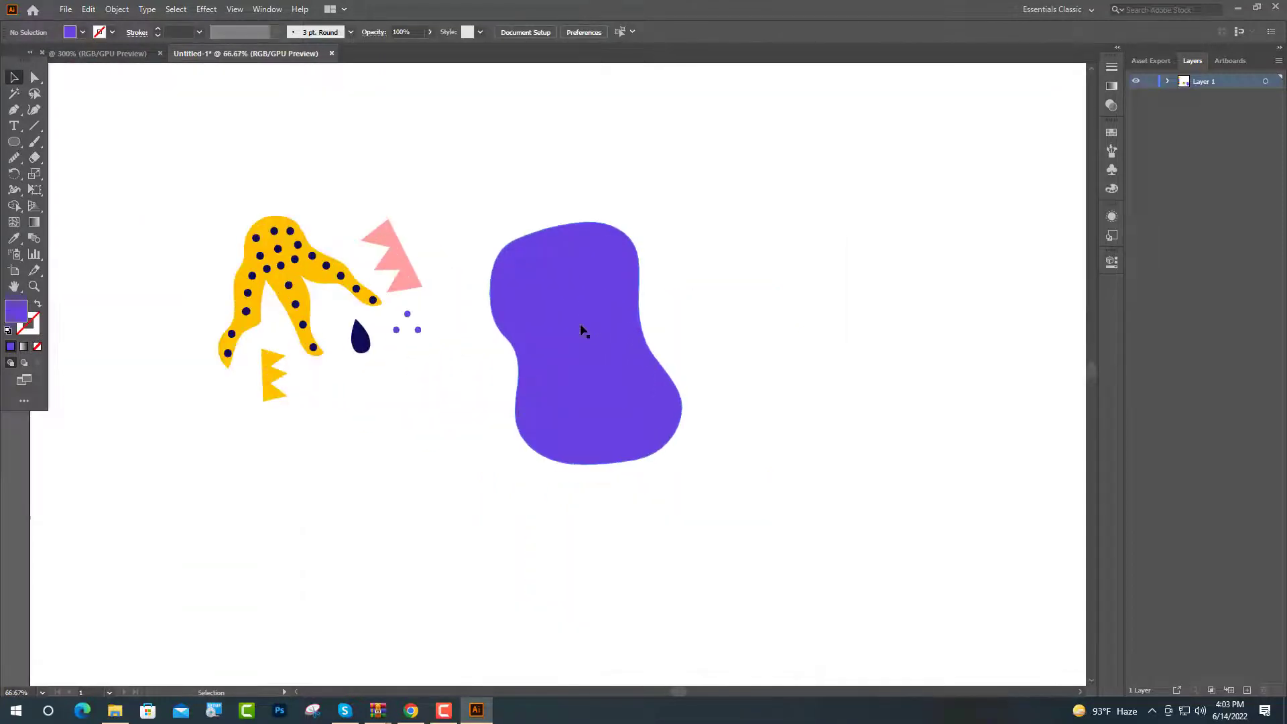
pyautogui.click(583, 333)
# - Paint two overlapping purple U-shaped strokes below the dotted purple blob and narrow them together to about 108 px wide
pyautogui.press('b')
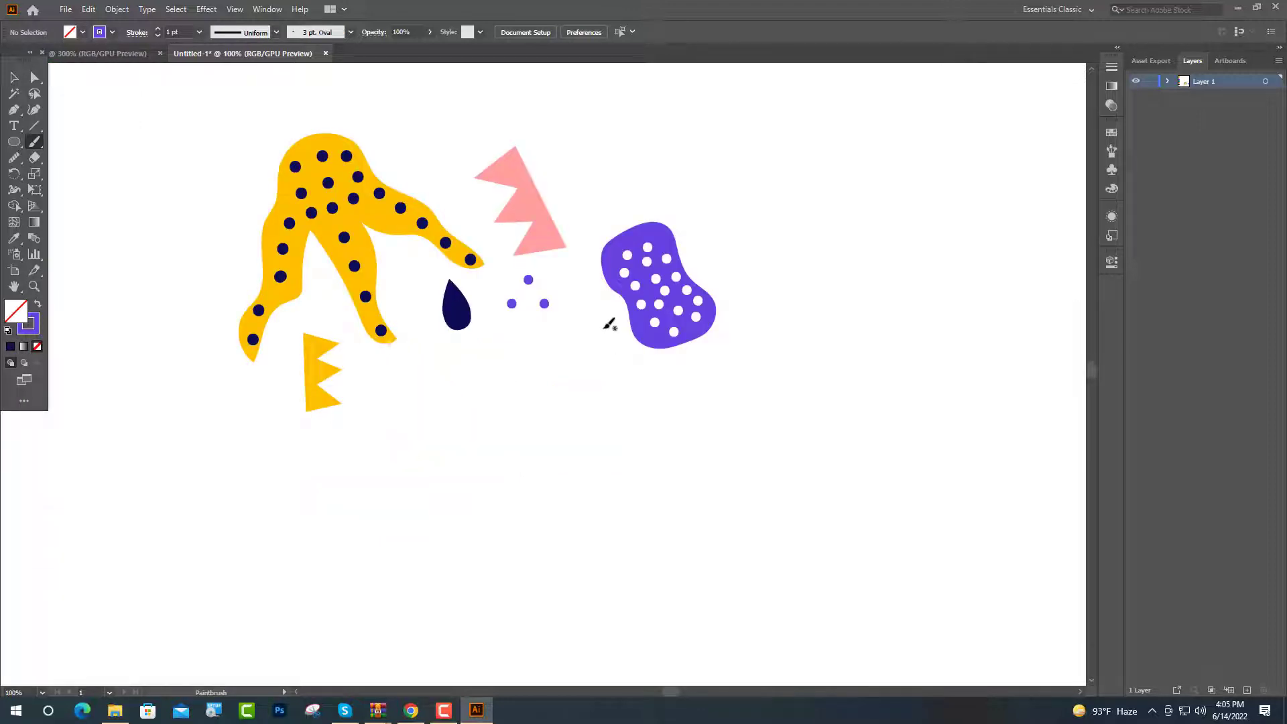
pyautogui.moveTo(623, 354)
pyautogui.mouseDown()
pyautogui.moveTo(537, 392)
pyautogui.moveTo(532, 376)
pyautogui.moveTo(600, 397)
pyautogui.moveTo(620, 435)
pyautogui.mouseUp()
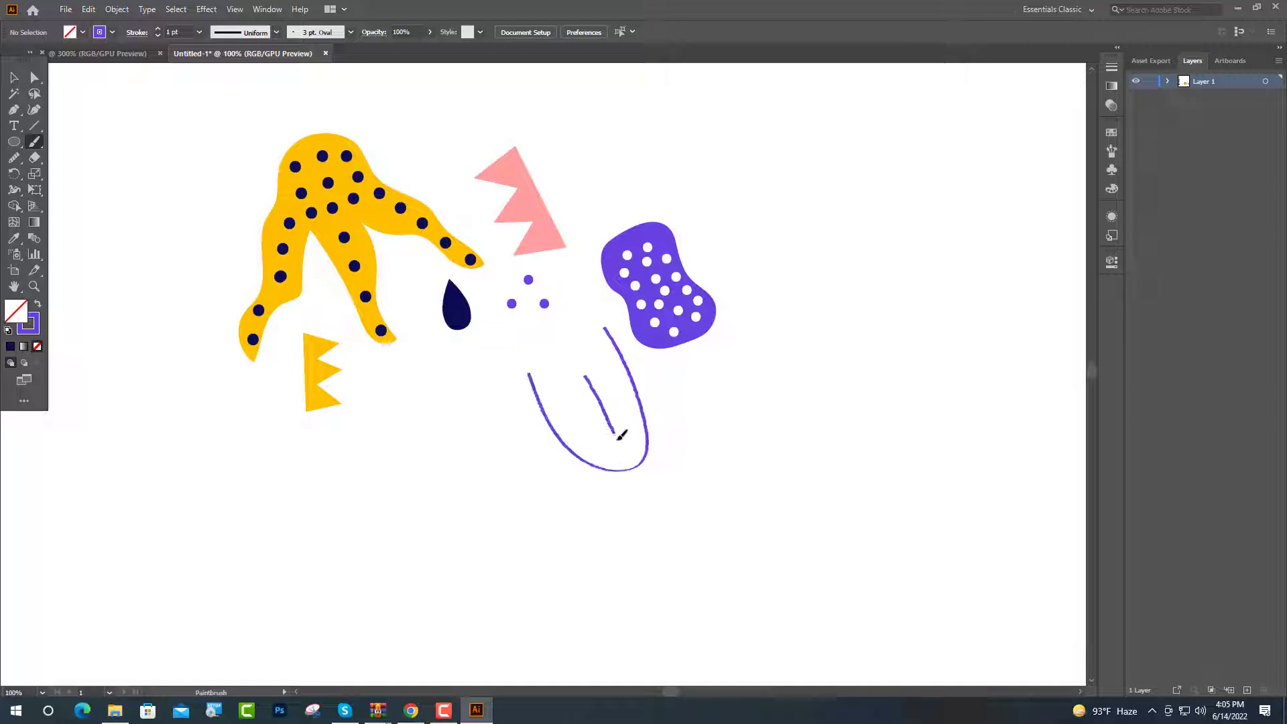
pyautogui.moveTo(512, 403); pyautogui.dragTo(509, 396)
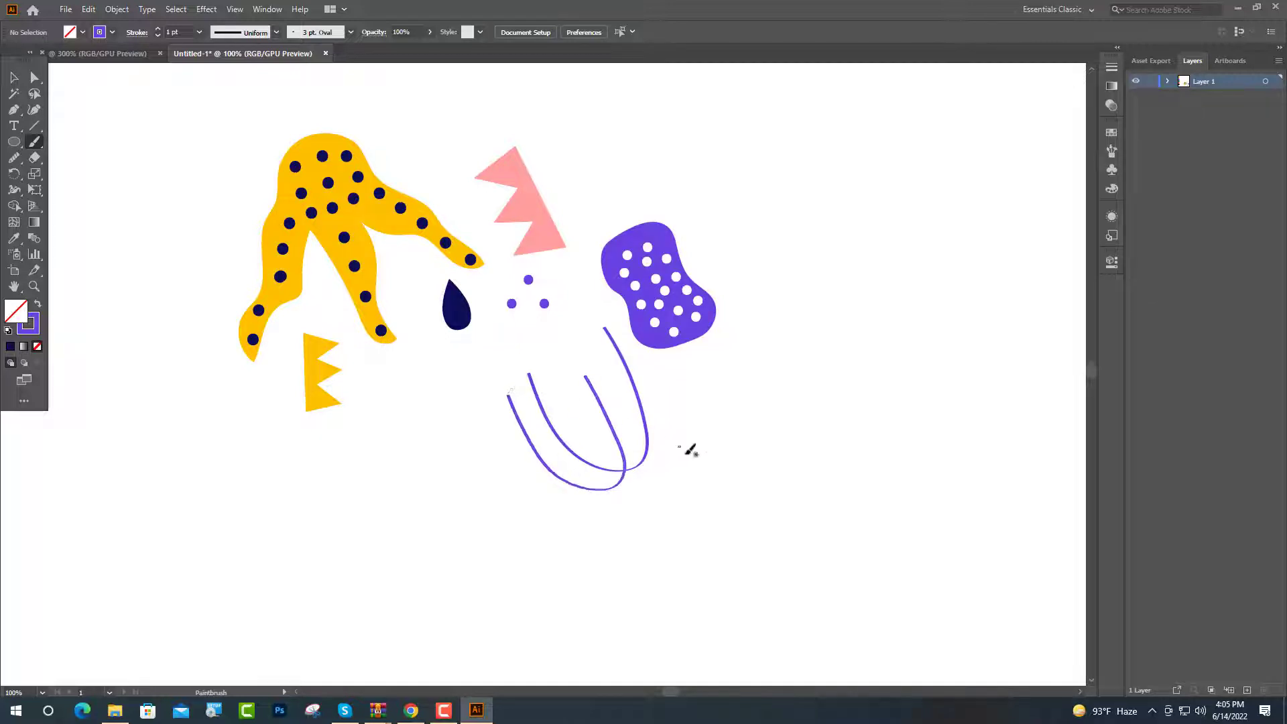
pyautogui.press('v')
pyautogui.moveTo(690, 452)
pyautogui.mouseDown()
pyautogui.moveTo(523, 419)
pyautogui.moveTo(544, 398)
pyautogui.mouseUp()
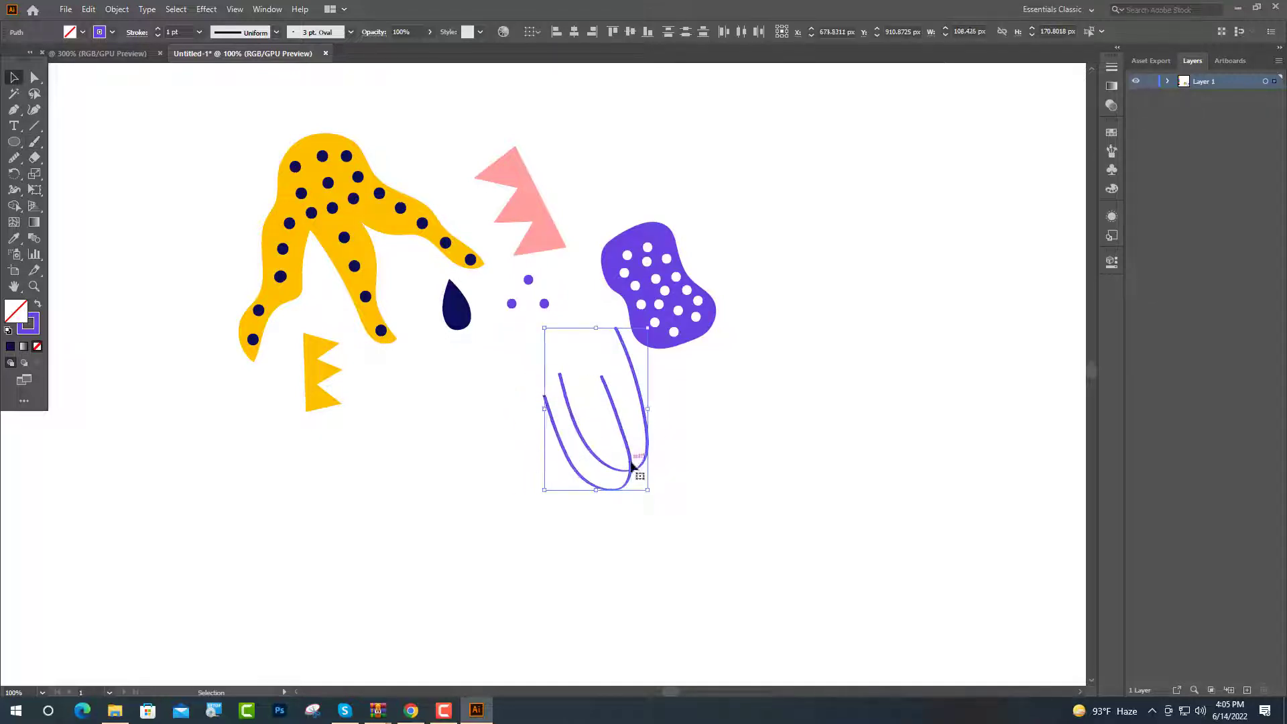
pyautogui.moveTo(638, 483); pyautogui.dragTo(643, 448)
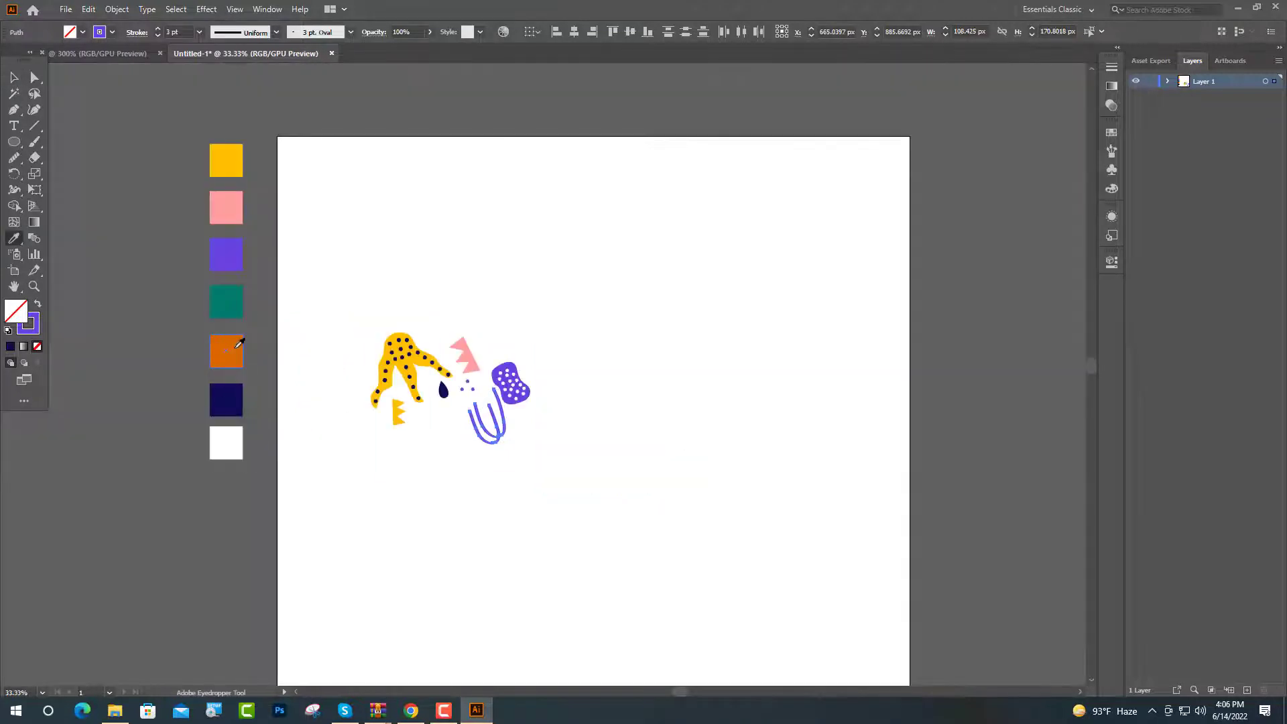
# - Try the orange swatch as the stroke colour of the two U-shaped lines
pyautogui.click(237, 347)
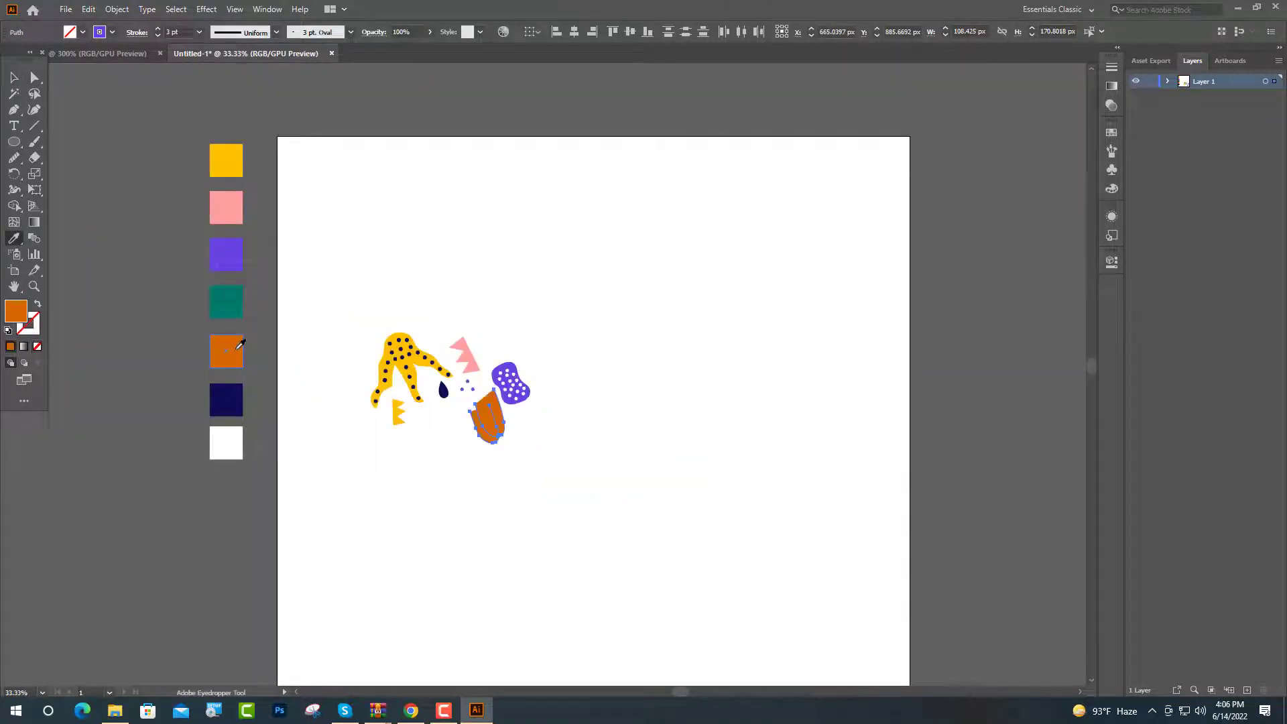
pyautogui.click(14, 79)
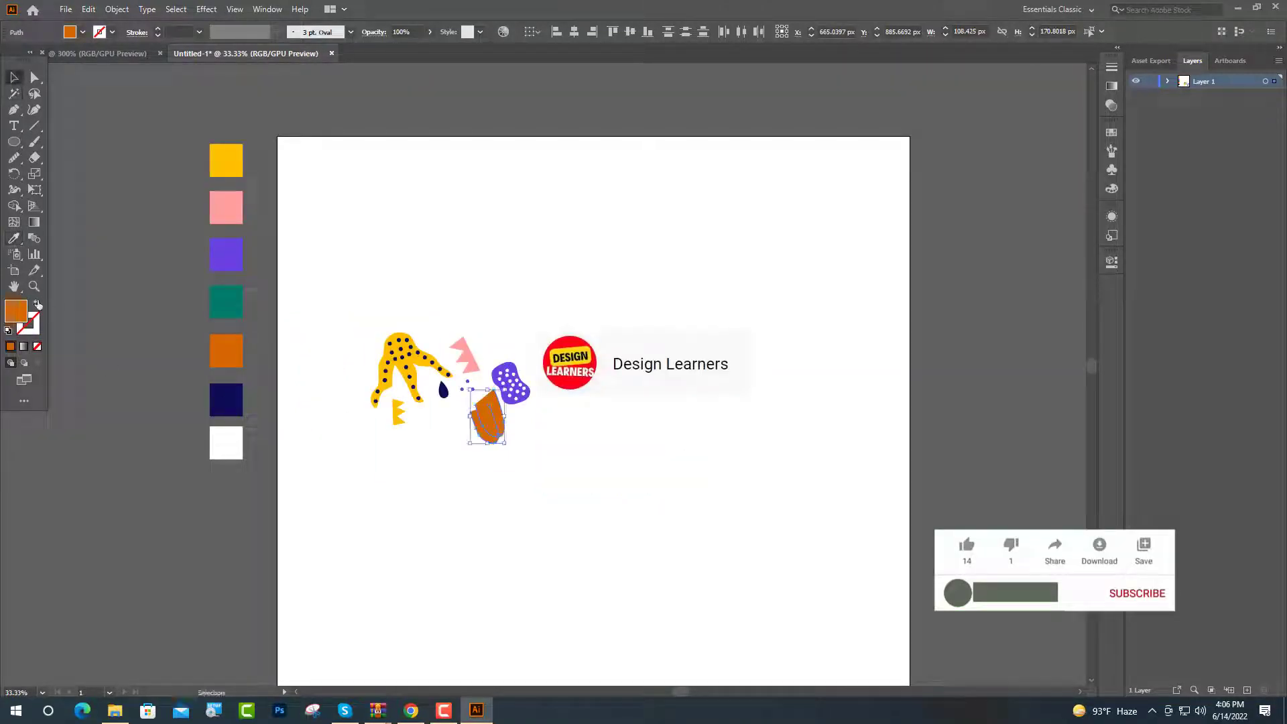
pyautogui.click(38, 305)
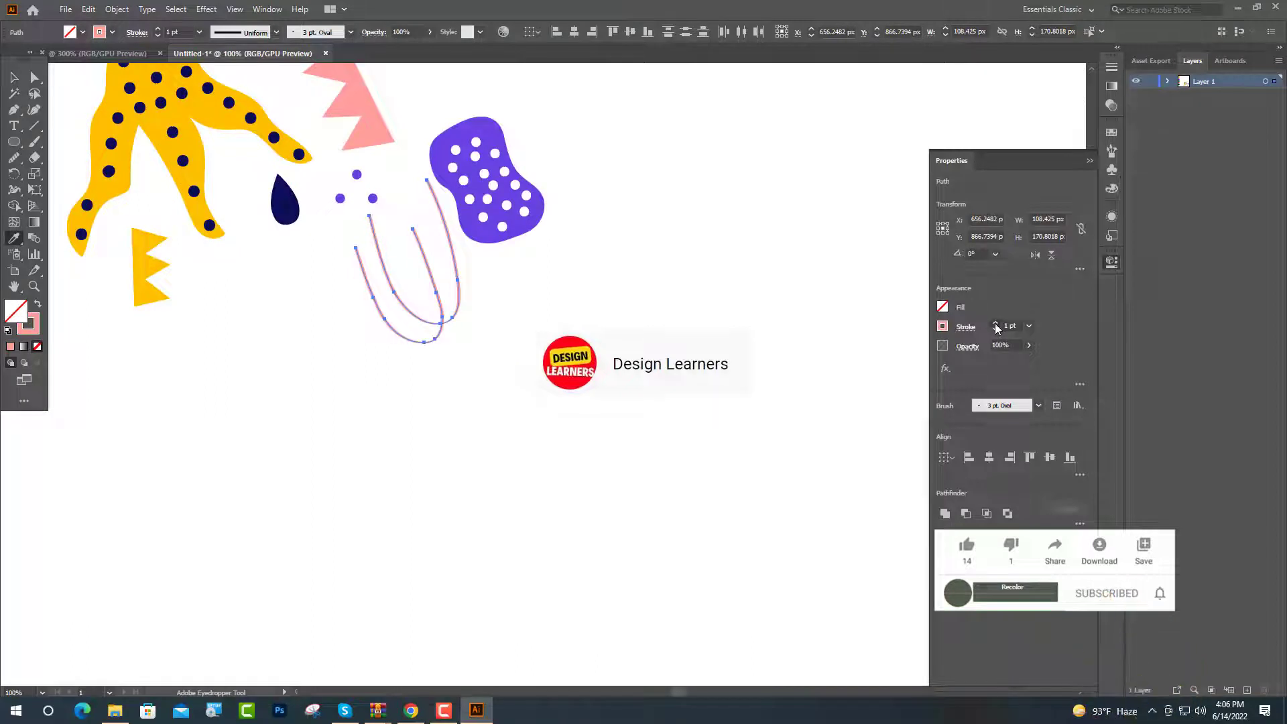
# - Set the stroke weight of the pink U-shaped lines to 3 pt
pyautogui.click(995, 323)
pyautogui.click(995, 323)
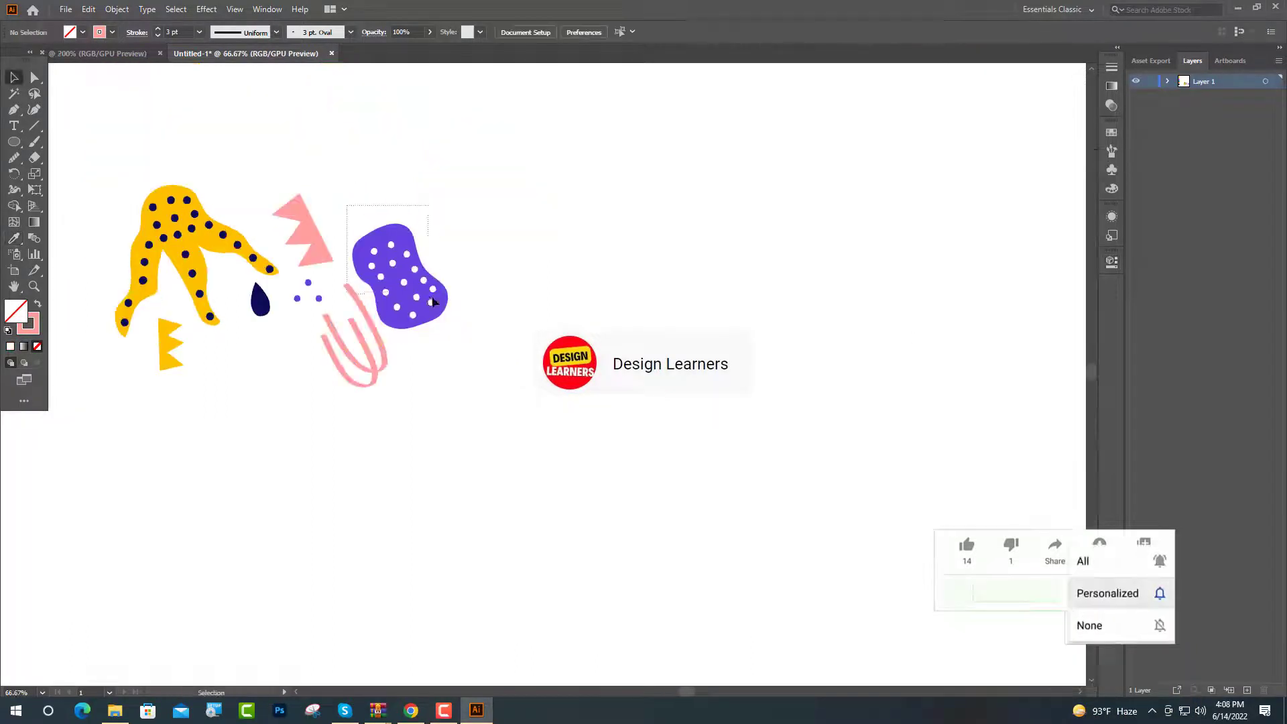
# - Duplicate the purple blob with its white dots below the navy teardrop and shrink the copy to about 92 by 110 px
pyautogui.moveTo(472, 326); pyautogui.dragTo(470, 335)
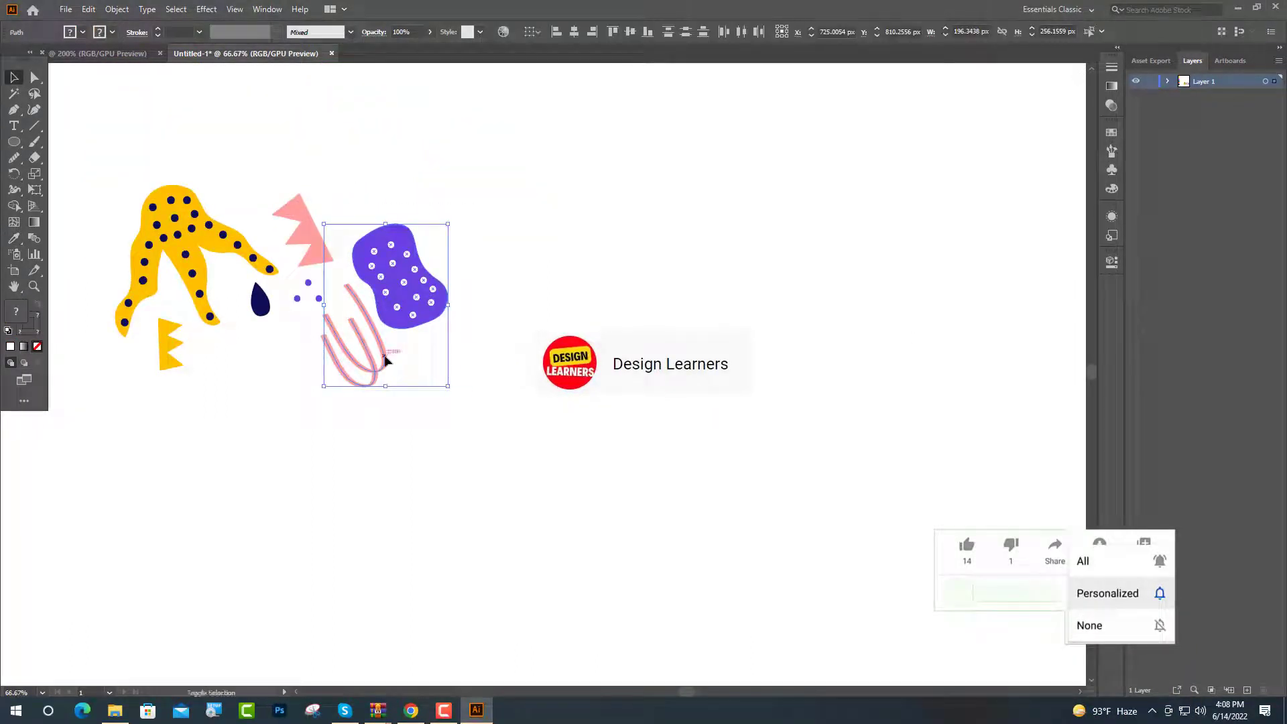
pyautogui.click(407, 323)
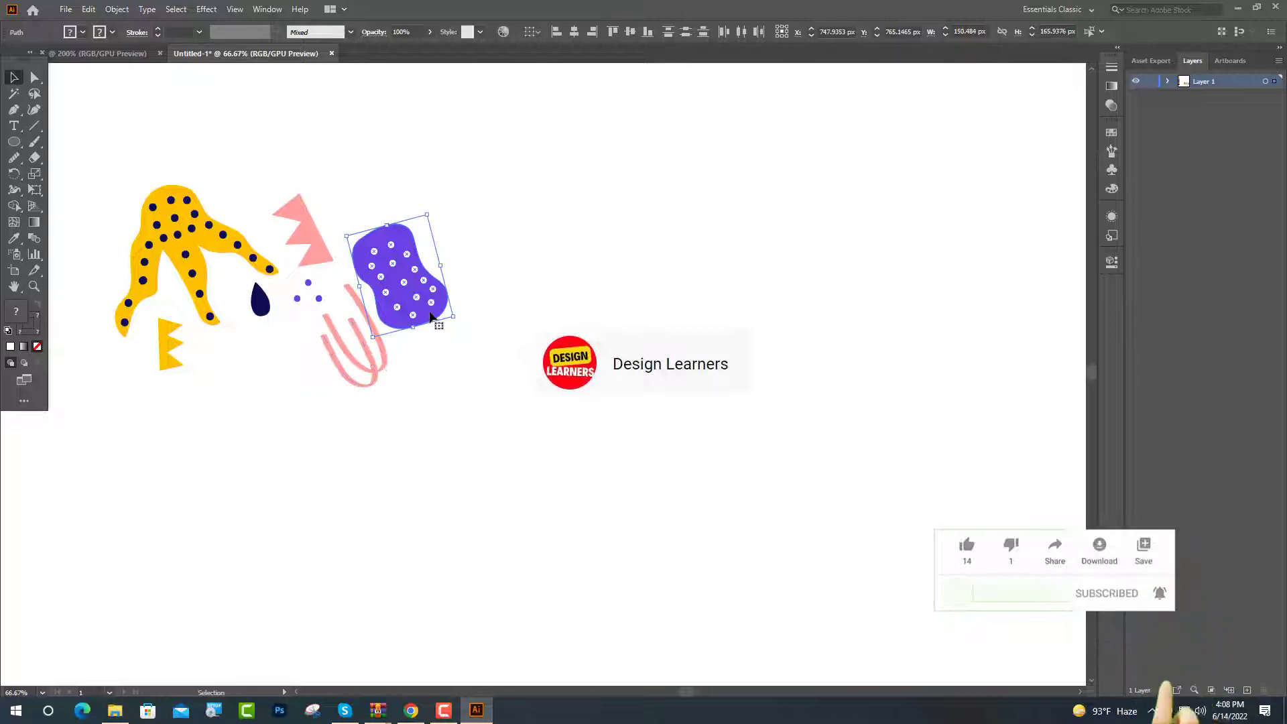
pyautogui.moveTo(431, 317); pyautogui.dragTo(300, 434)
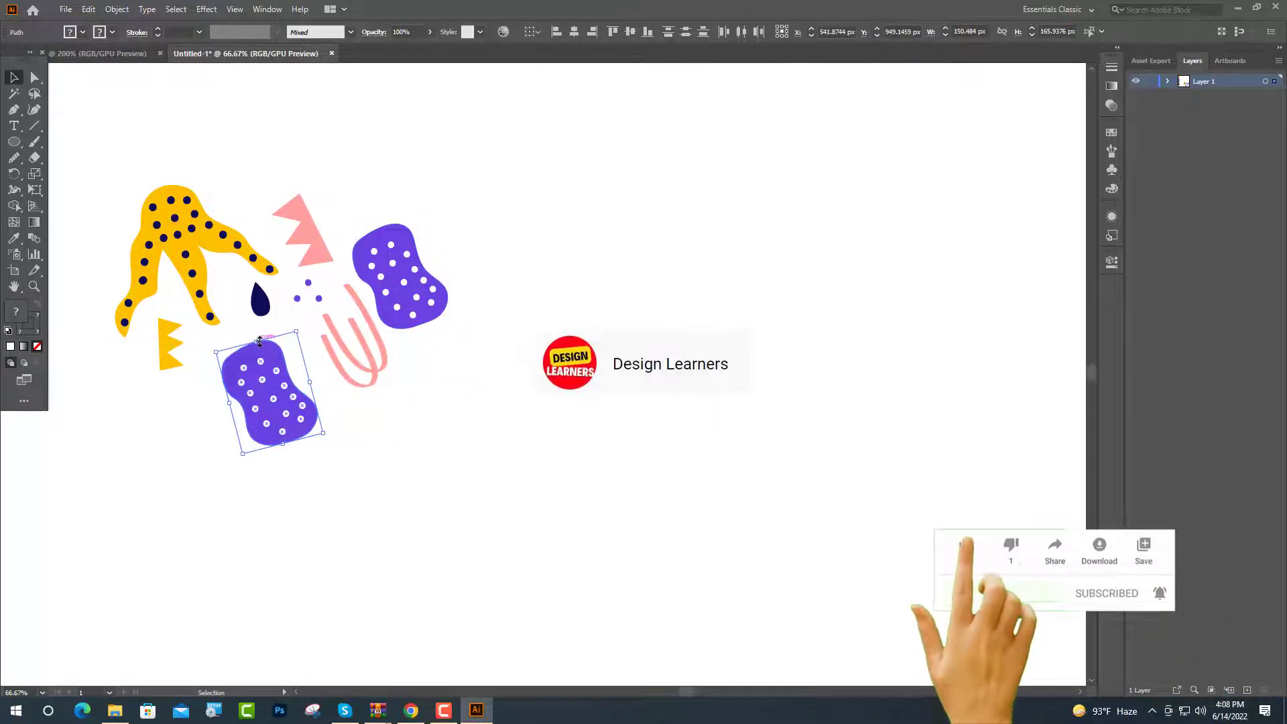
pyautogui.moveTo(259, 342); pyautogui.dragTo(285, 369)
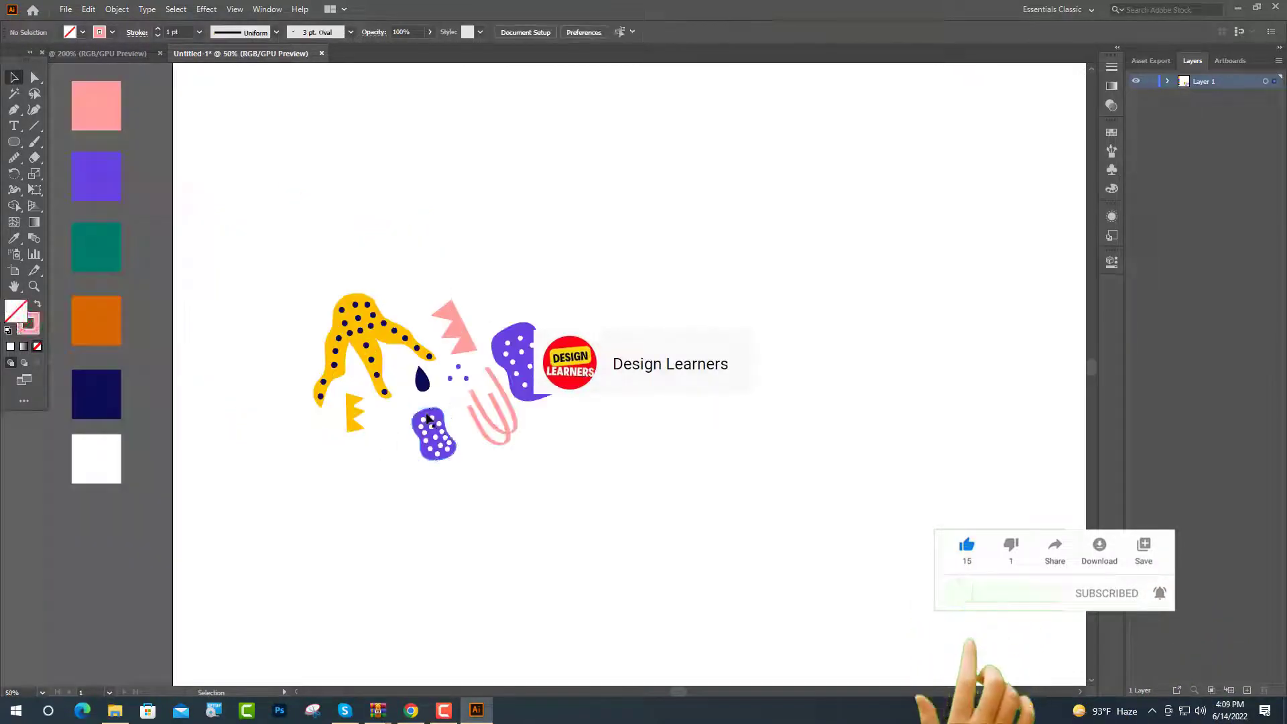
# - Recolour the smaller dotted blob with the green swatch using the Eyedropper
pyautogui.click(432, 425)
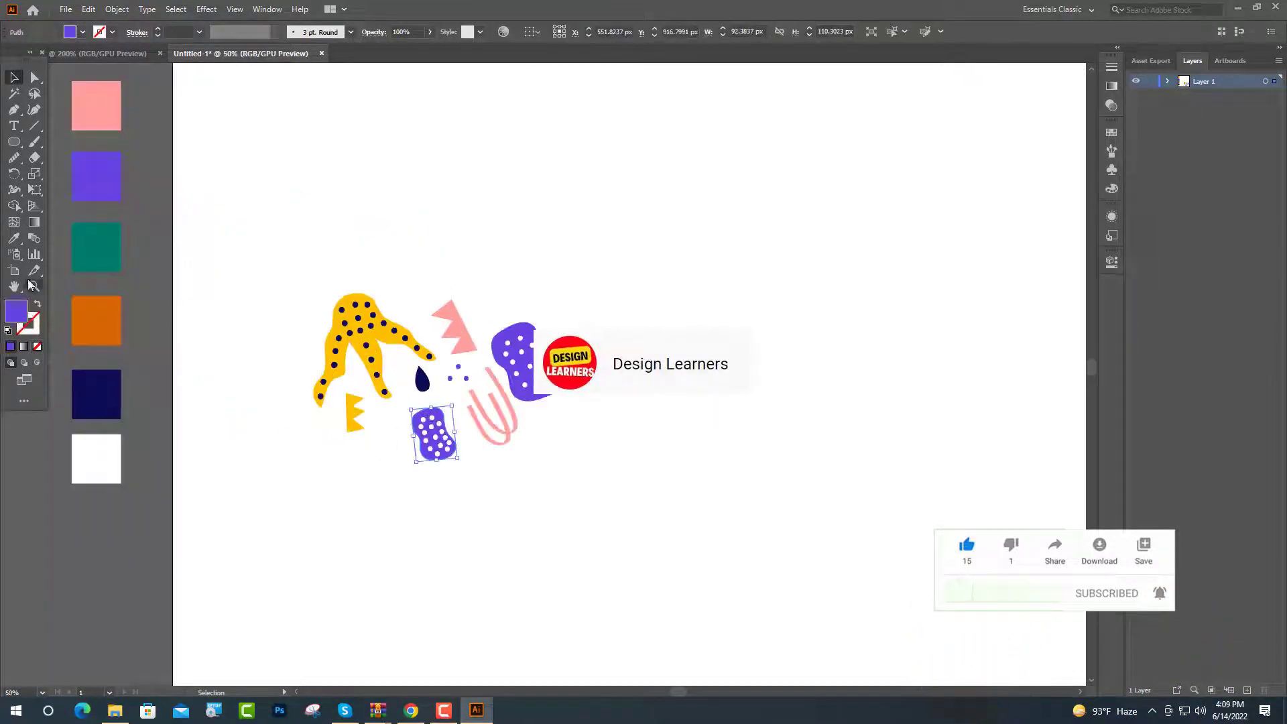
pyautogui.click(13, 239)
pyautogui.click(80, 248)
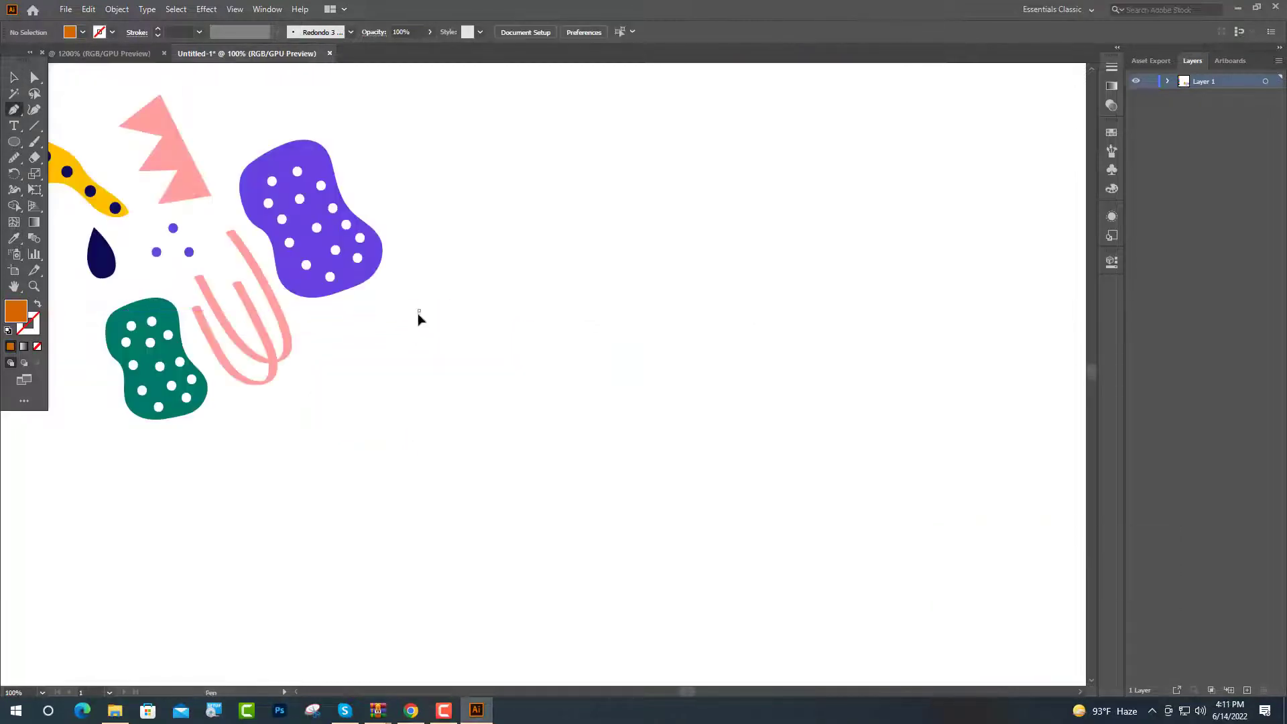
# - Draw the first curved, pointed lobe of an orange Pen shape to the lower right of the purple blob
pyautogui.moveTo(417, 329); pyautogui.dragTo(417, 329)
pyautogui.moveTo(398, 372); pyautogui.dragTo(396, 391)
pyautogui.scroll(6, 390, 376)
pyautogui.scroll(3, 460, 389)
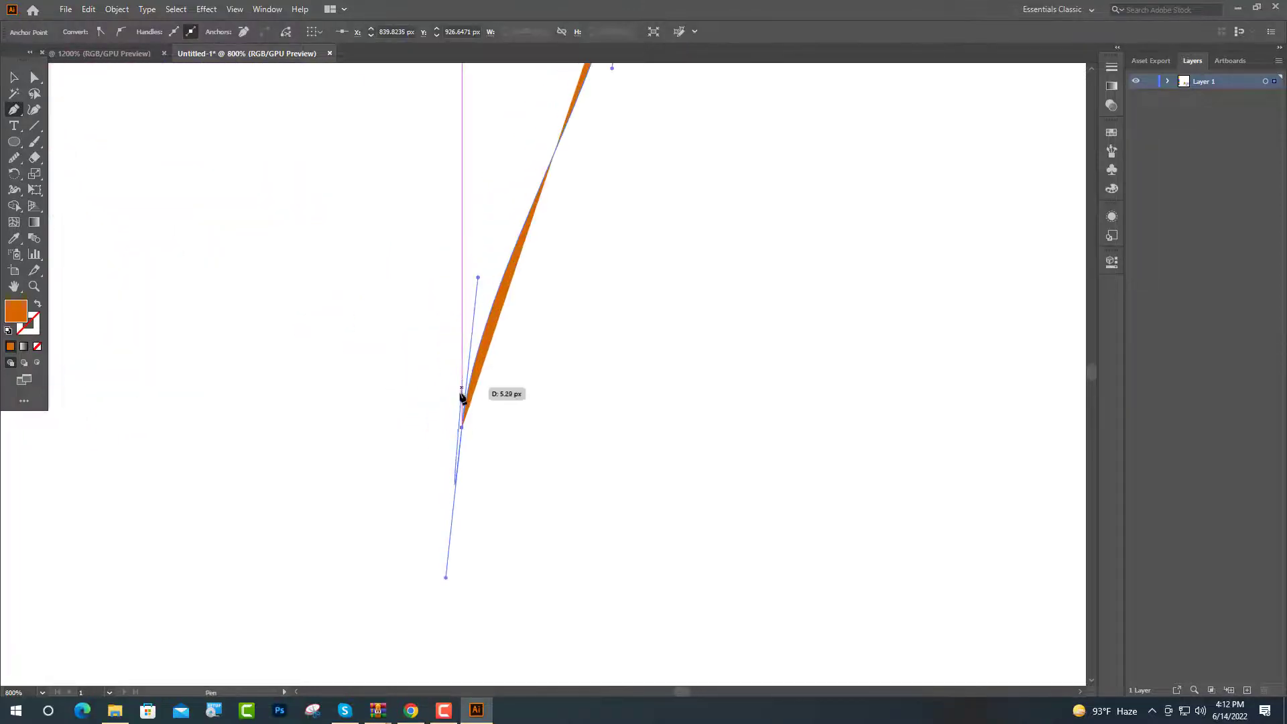
pyautogui.click(461, 428)
pyautogui.scroll(-1, 422, 426)
pyautogui.scroll(3, 422, 426)
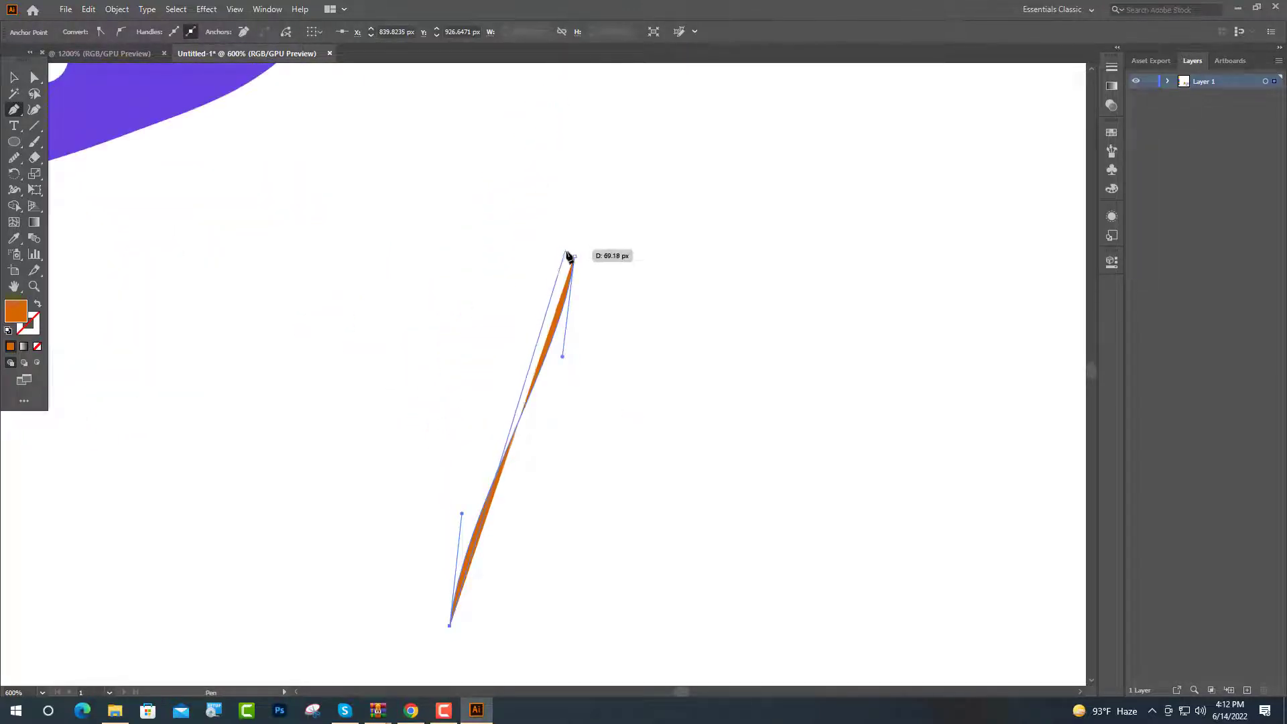
pyautogui.moveTo(570, 258); pyautogui.dragTo(798, 230)
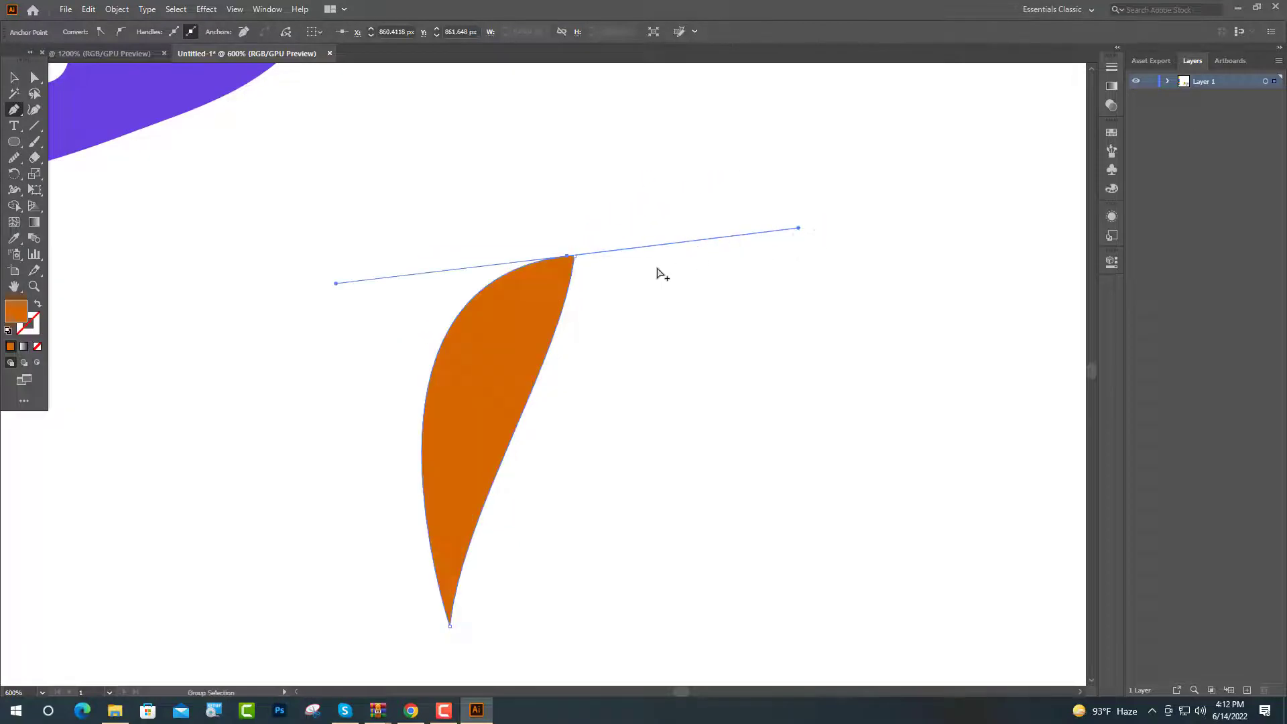
# - Close the orange shape with a second, longer pointed lobe and paint three small orange dots above it
pyautogui.scroll(-5, 612, 291)
pyautogui.moveTo(541, 570); pyautogui.dragTo(543, 606)
pyautogui.scroll(2, 539, 574)
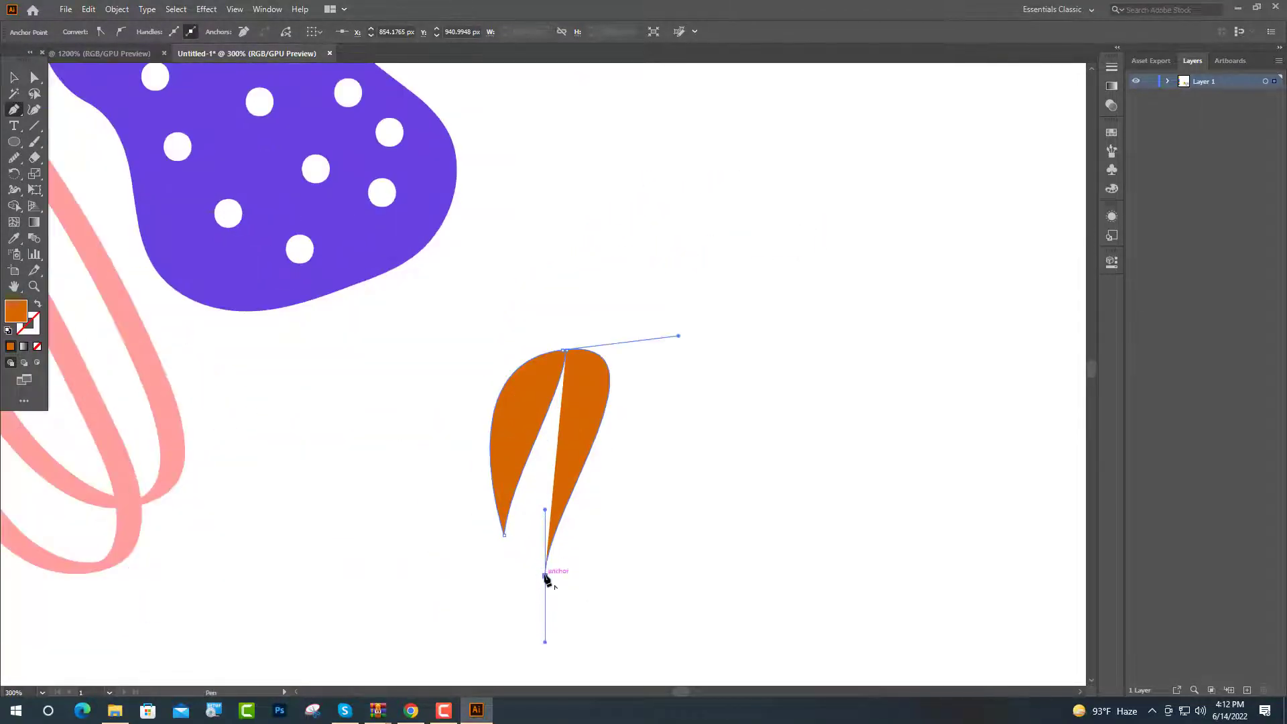
pyautogui.click(544, 577)
pyautogui.moveTo(565, 350); pyautogui.dragTo(609, 264)
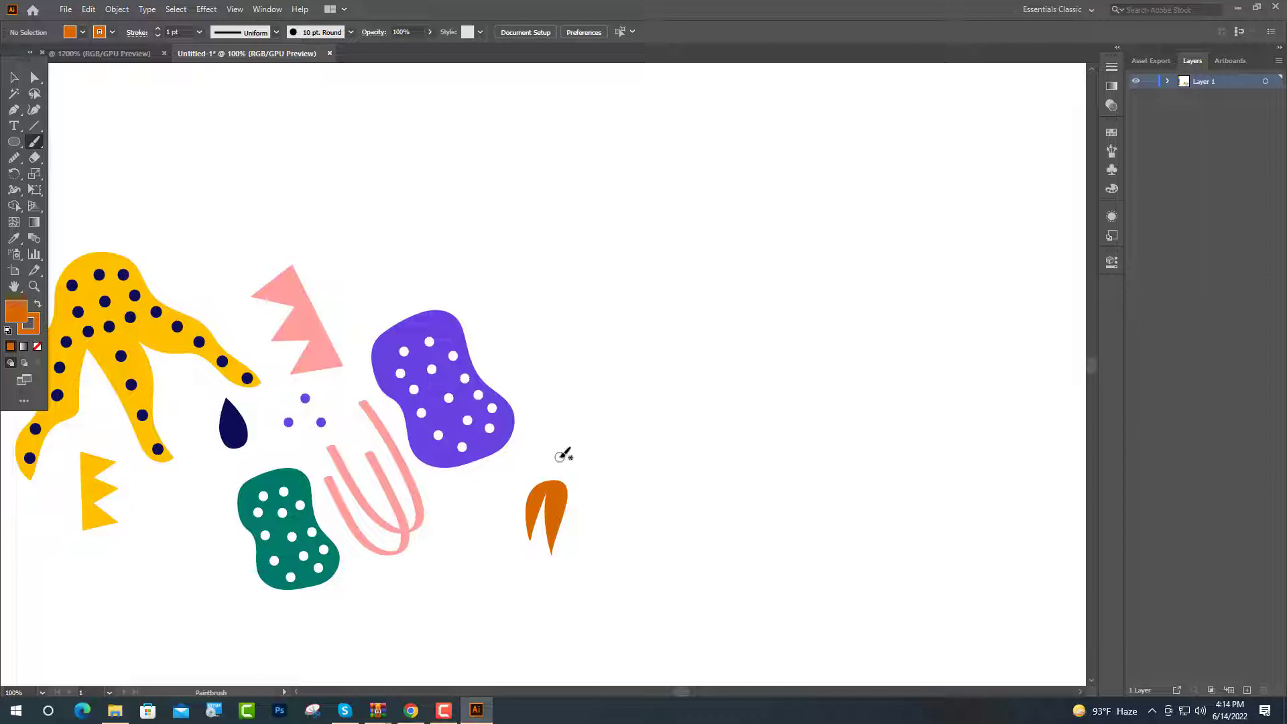
pyautogui.click(560, 457)
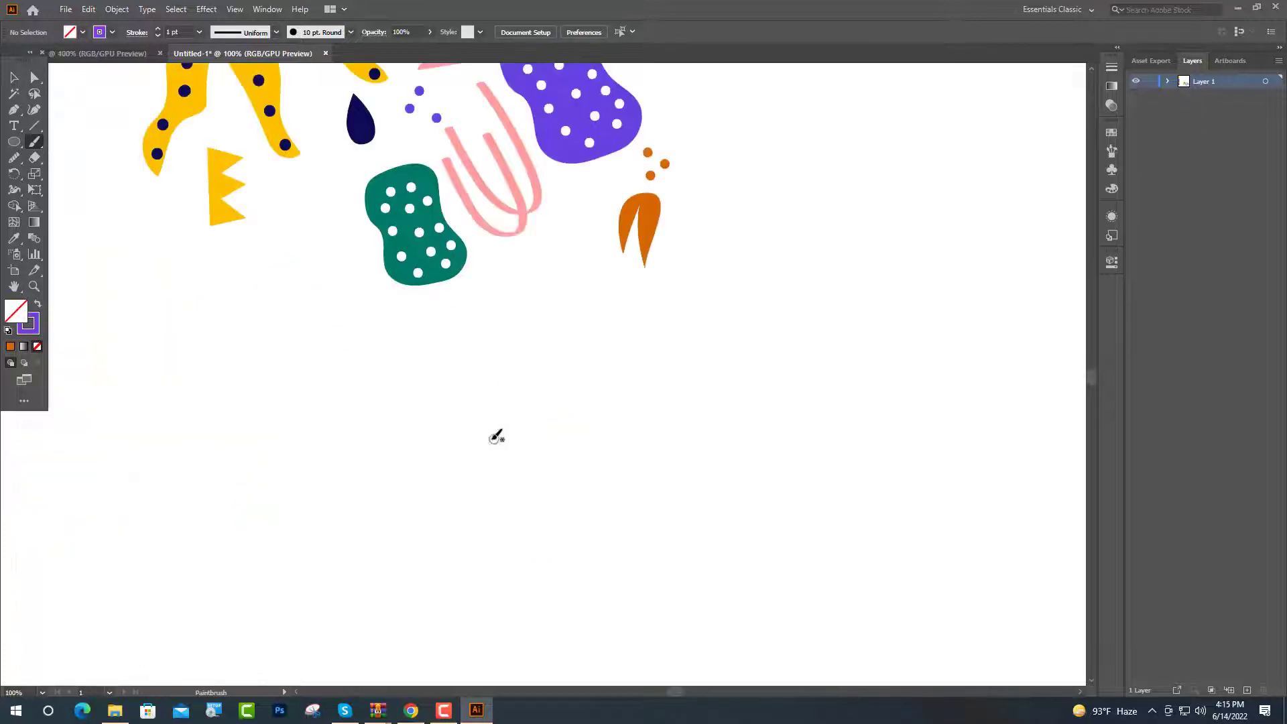
# - Paint a wavy purple stem below the green blob with the 10 pt Round brush and add a purple-filled ellipse at its upper tip
pyautogui.moveTo(487, 390)
pyautogui.mouseDown()
pyautogui.moveTo(492, 357)
pyautogui.moveTo(487, 300)
pyautogui.mouseUp()
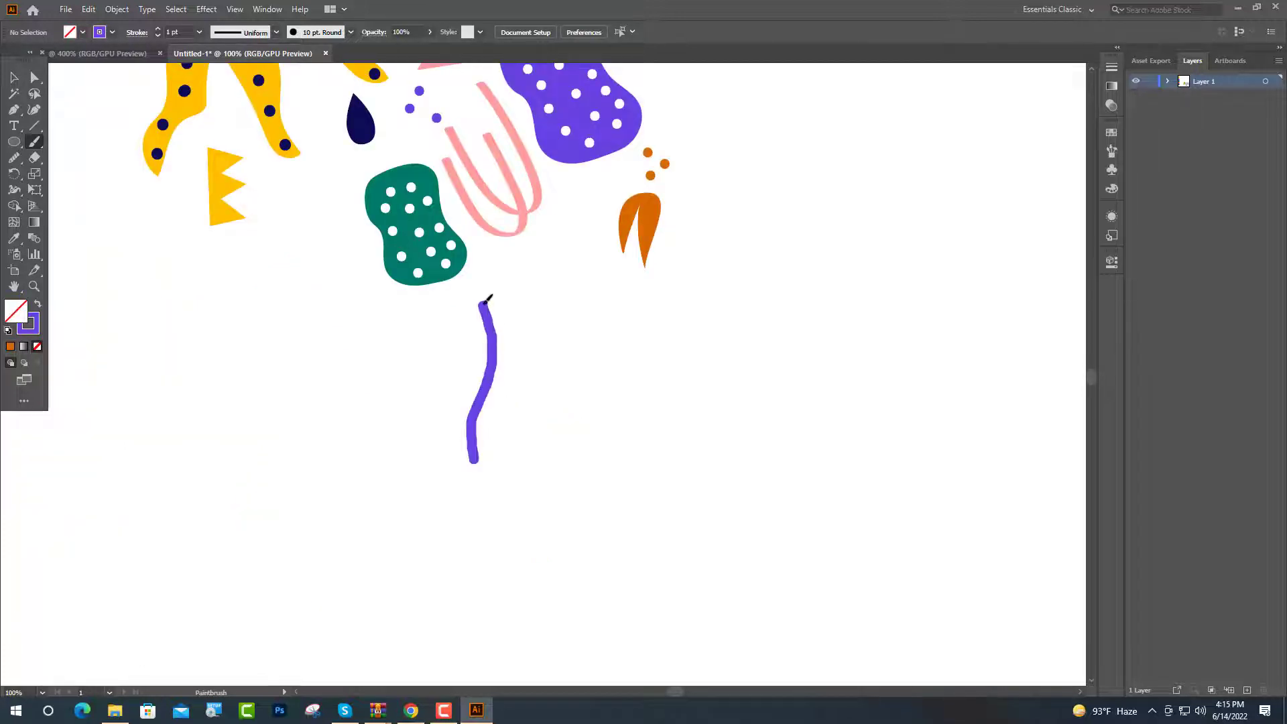
pyautogui.scroll(1, 488, 414)
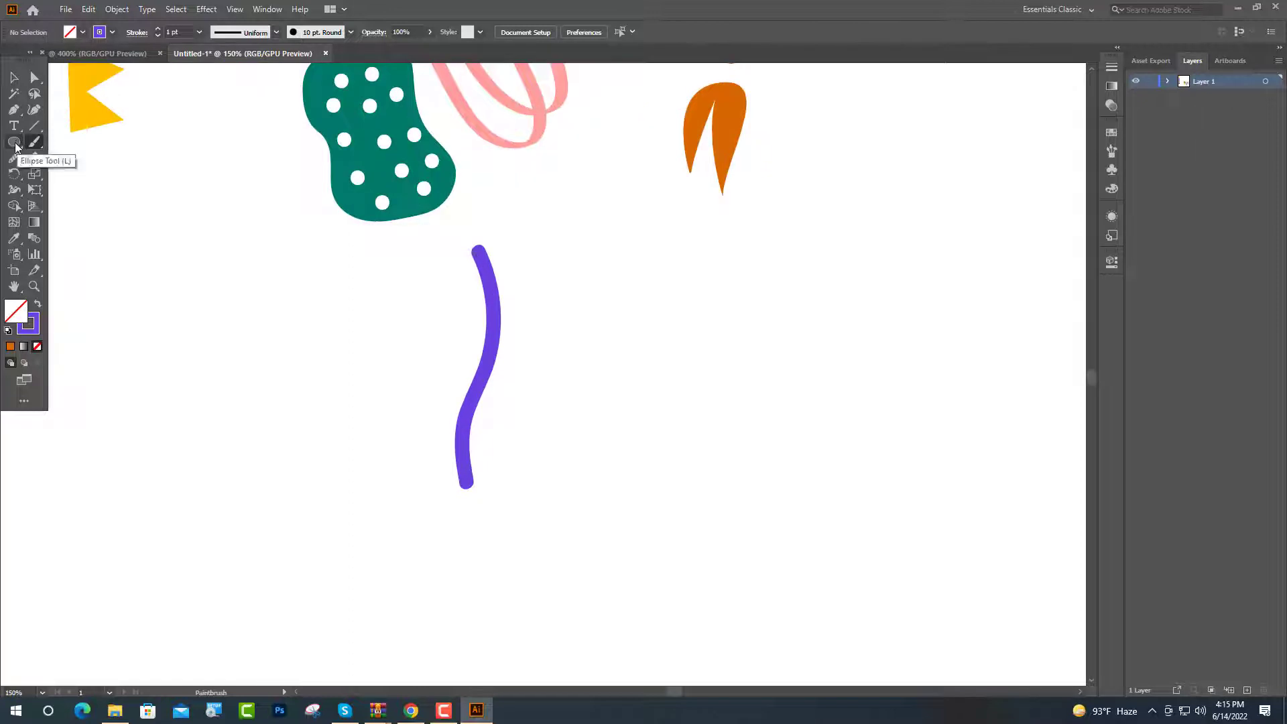
pyautogui.click(14, 142)
pyautogui.moveTo(389, 389)
pyautogui.mouseDown()
pyautogui.moveTo(409, 417)
pyautogui.moveTo(469, 249)
pyautogui.mouseUp()
pyautogui.click(15, 78)
pyautogui.click(36, 306)
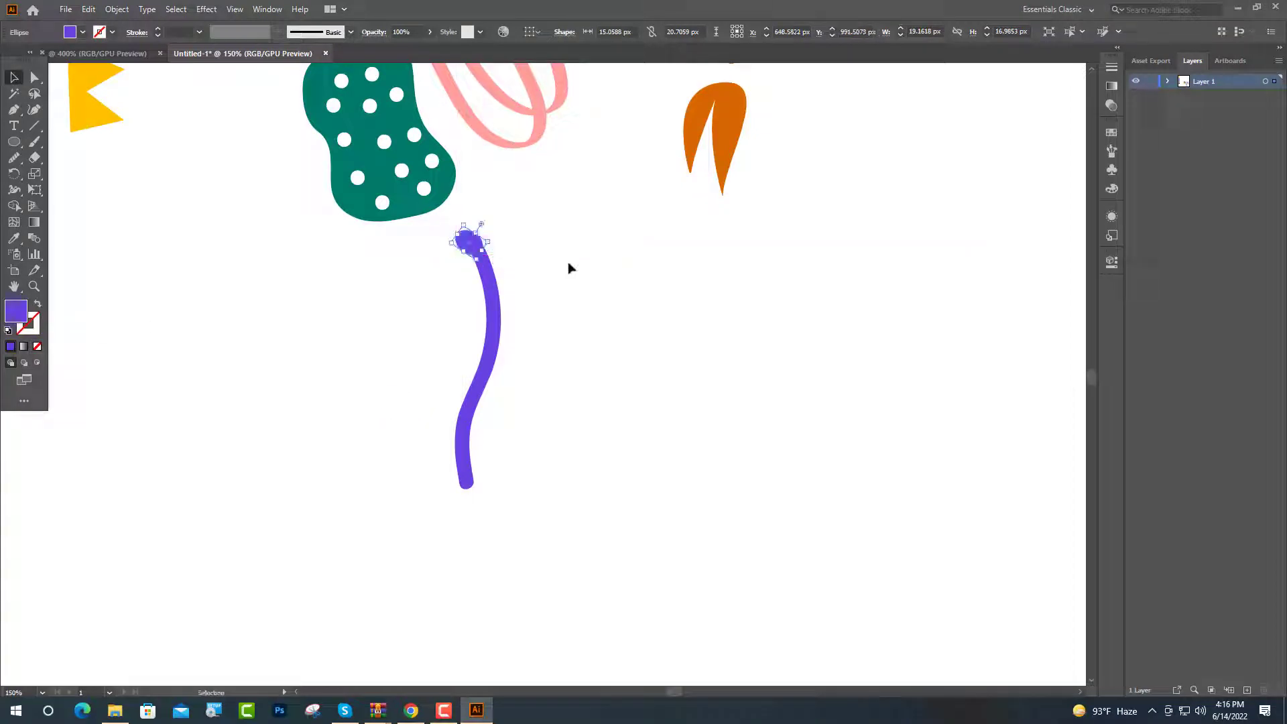
# - Rotate the tip ellipse to follow the stem and enlarge it to about 23 by 32 px
pyautogui.click(572, 279)
pyautogui.scroll(2, 588, 315)
pyautogui.scroll(4, 462, 323)
pyautogui.click(461, 322)
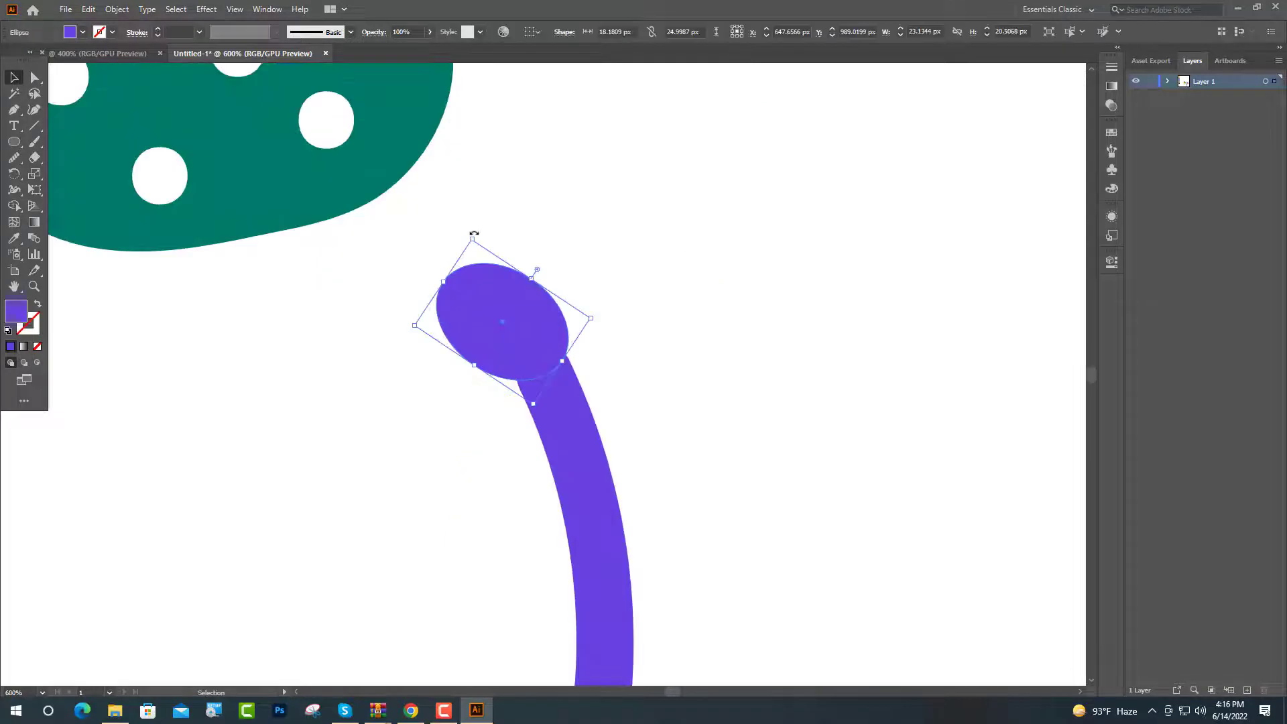
pyautogui.moveTo(473, 234); pyautogui.dragTo(516, 234)
pyautogui.moveTo(514, 325); pyautogui.dragTo(525, 316)
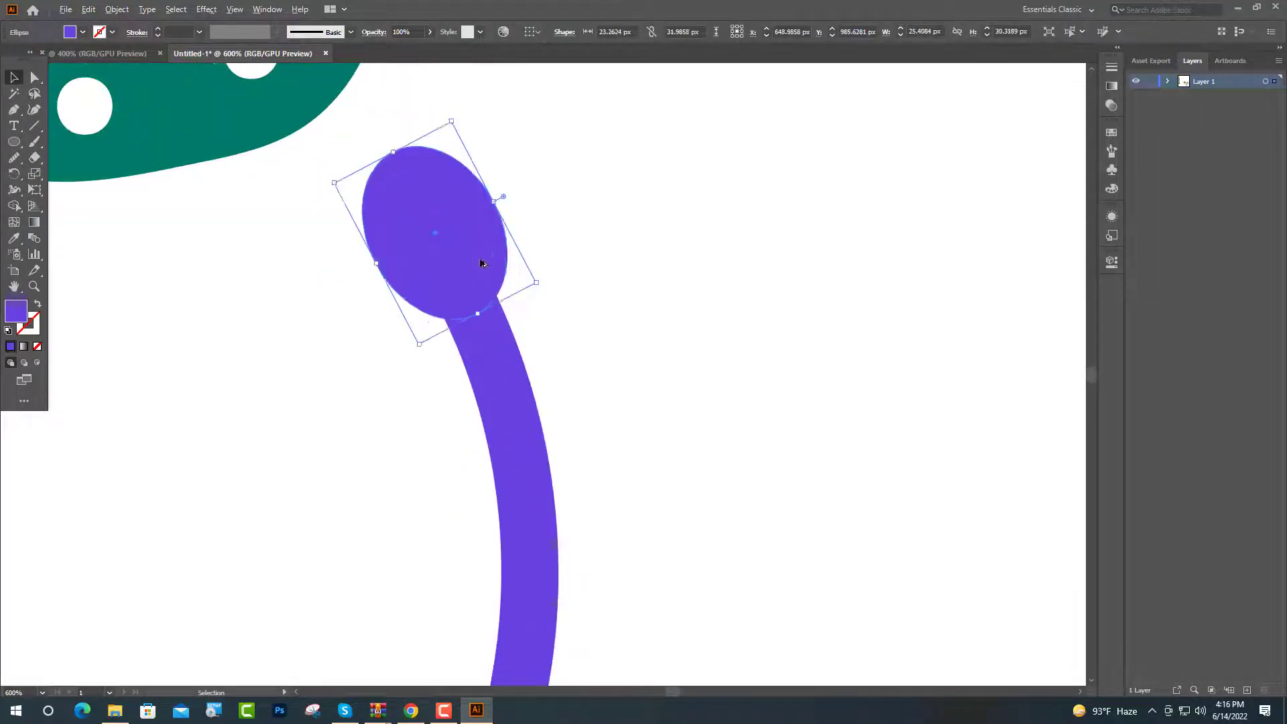
# - Duplicate the tip ellipse as angled leaves to form two pairs along both sides of the purple stem
pyautogui.moveTo(480, 260); pyautogui.dragTo(433, 516)
pyautogui.moveTo(423, 443); pyautogui.dragTo(555, 442)
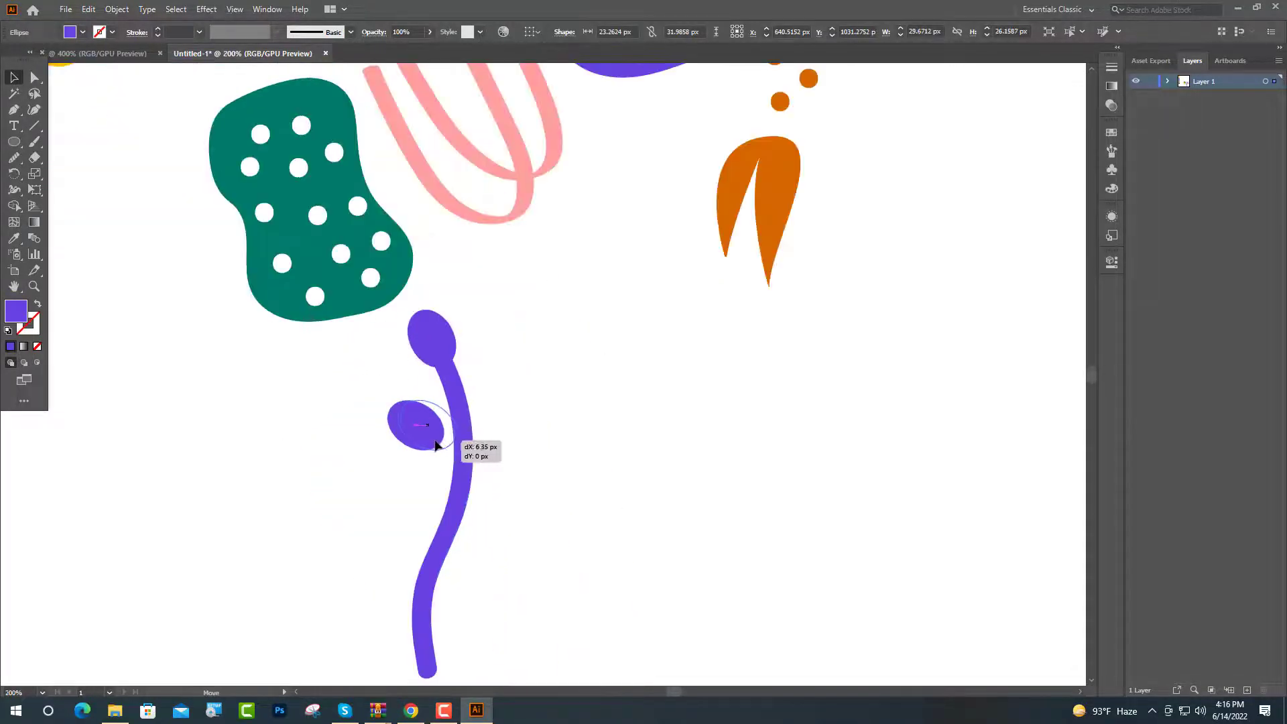
pyautogui.moveTo(527, 391); pyautogui.dragTo(494, 514)
pyautogui.click(577, 490)
pyautogui.click(591, 493)
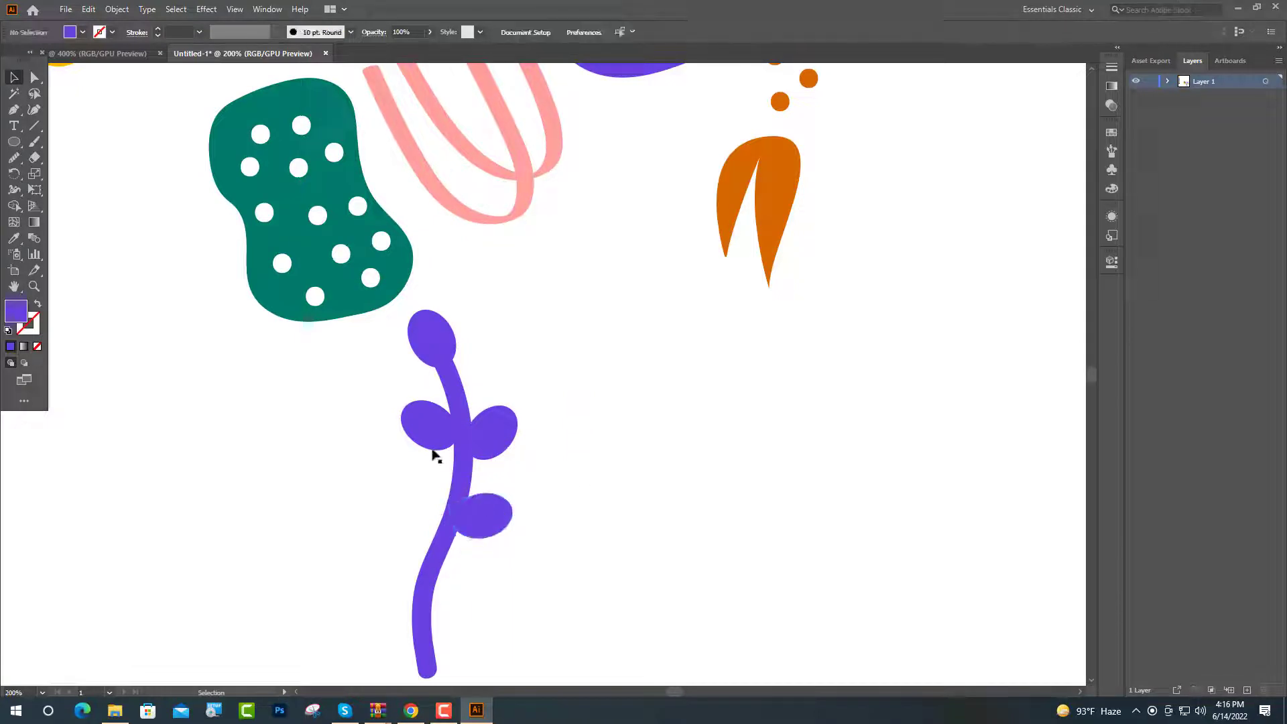
pyautogui.moveTo(430, 438); pyautogui.dragTo(427, 512)
pyautogui.click(630, 474)
# - Duplicate the lower pair of leaves farther down towards the base of the stem
pyautogui.scroll(-5, 560, 537)
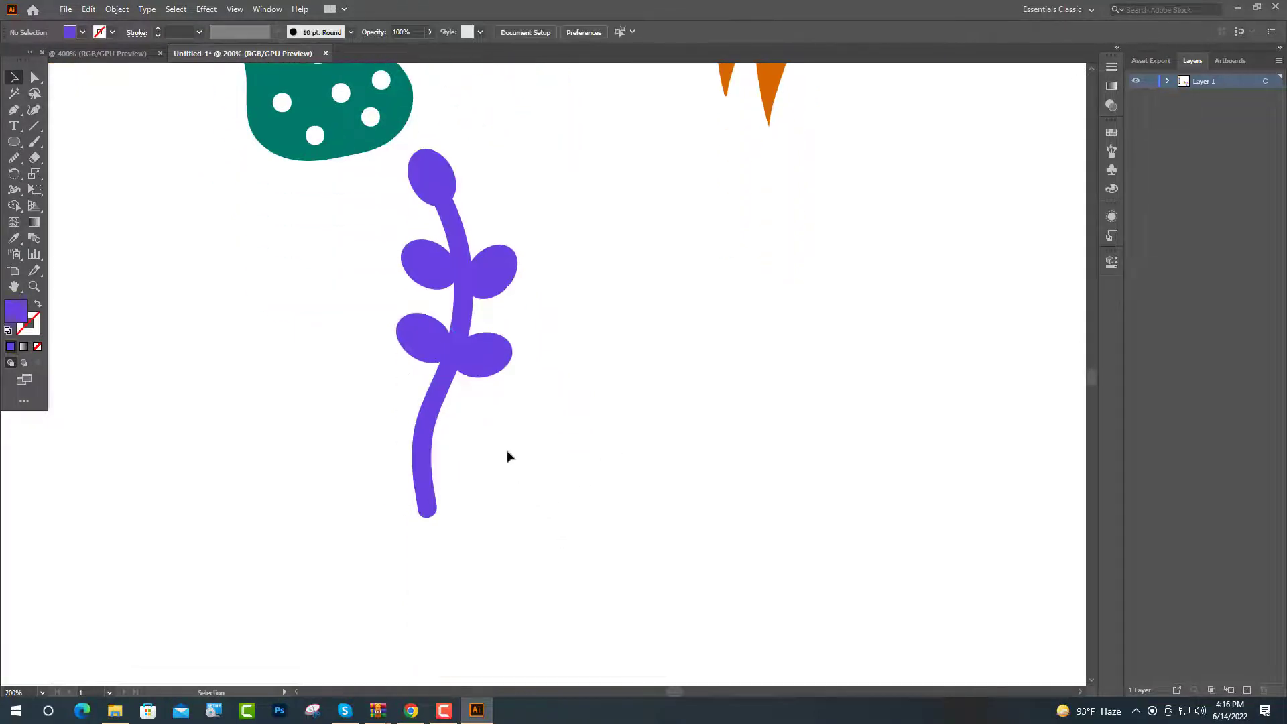
pyautogui.click(429, 342)
pyautogui.keyDown('shift'); pyautogui.click(479, 367); pyautogui.keyUp('shift')
pyautogui.moveTo(479, 367); pyautogui.dragTo(450, 455)
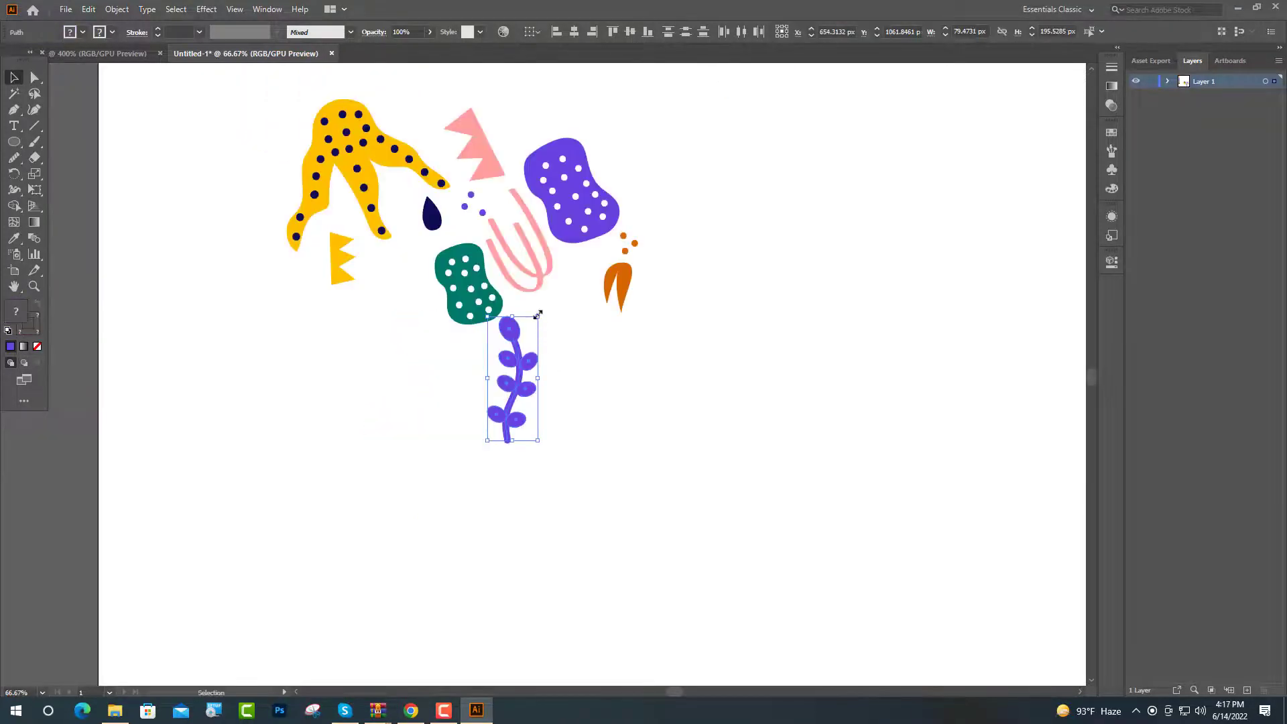
# - Scale down the whole purple leafy sprig
pyautogui.moveTo(538, 315); pyautogui.dragTo(524, 347)
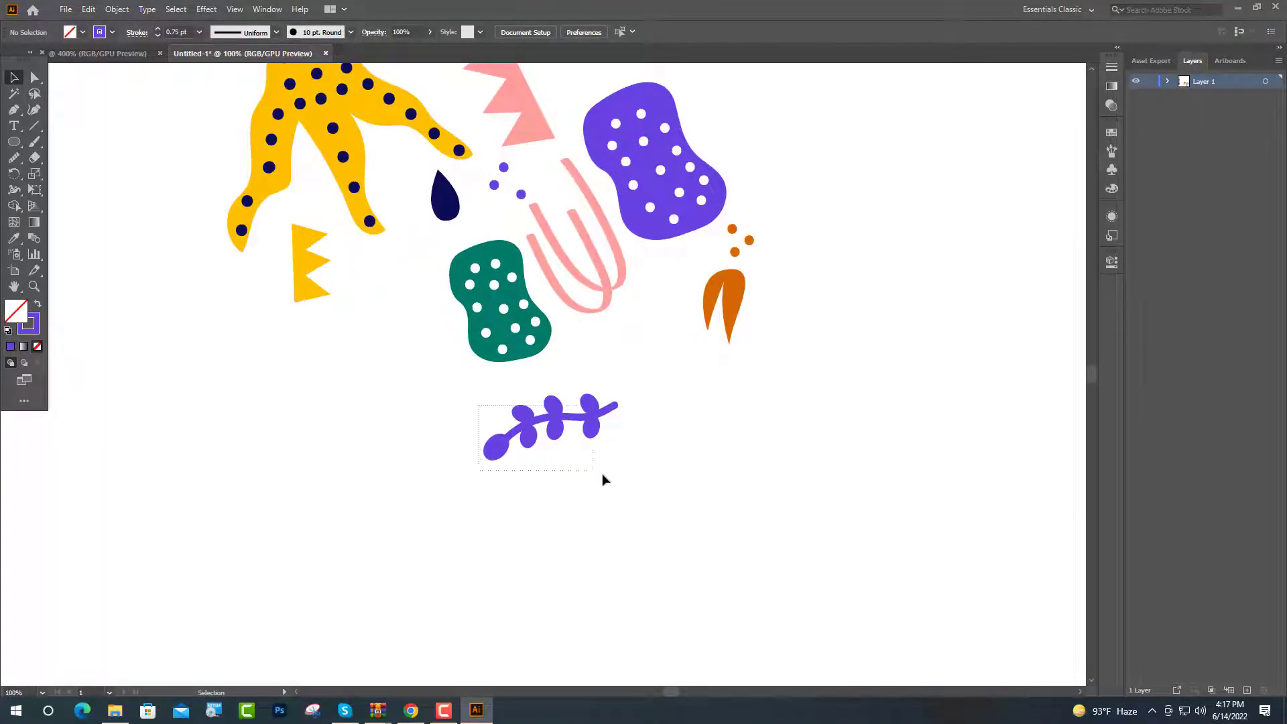
# - Recolour the purple leafy sprig pink, keeping the stem as a brush stroke and the leaves as solid fills
pyautogui.moveTo(603, 479); pyautogui.dragTo(644, 477)
pyautogui.press('i')
pyautogui.click(537, 110)
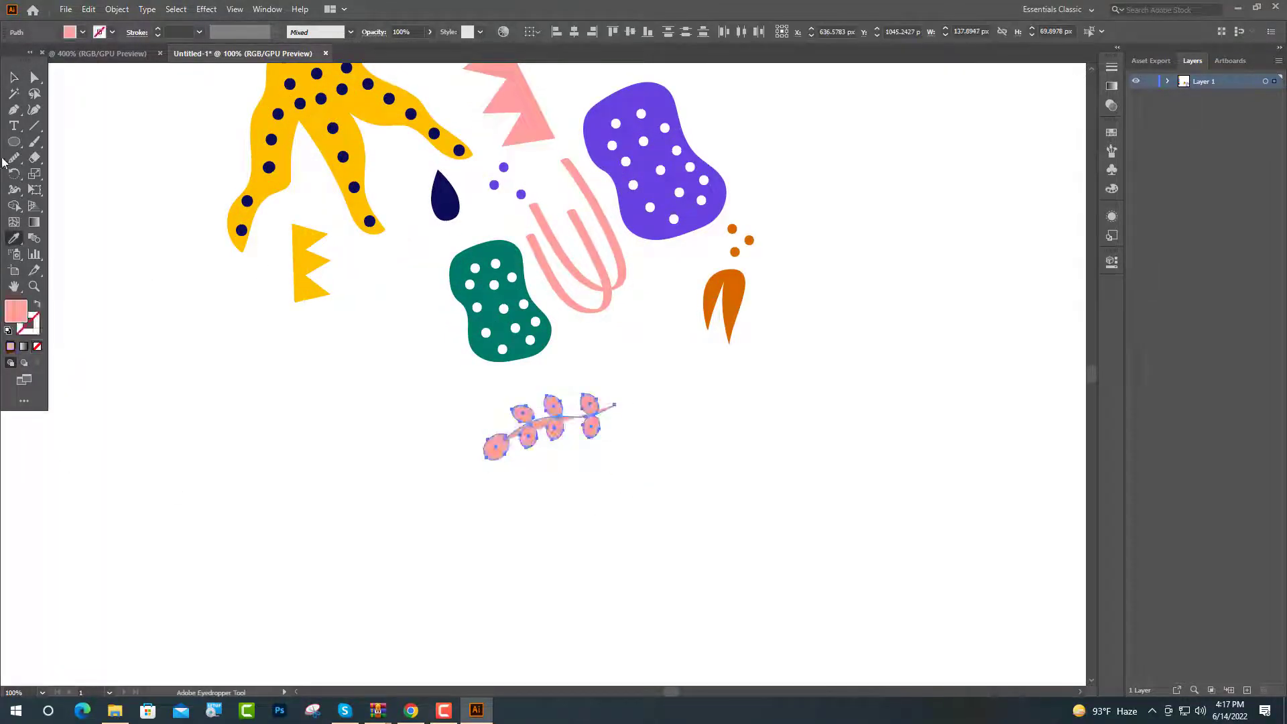
pyautogui.click(13, 77)
pyautogui.hotkey('shift', 'x')
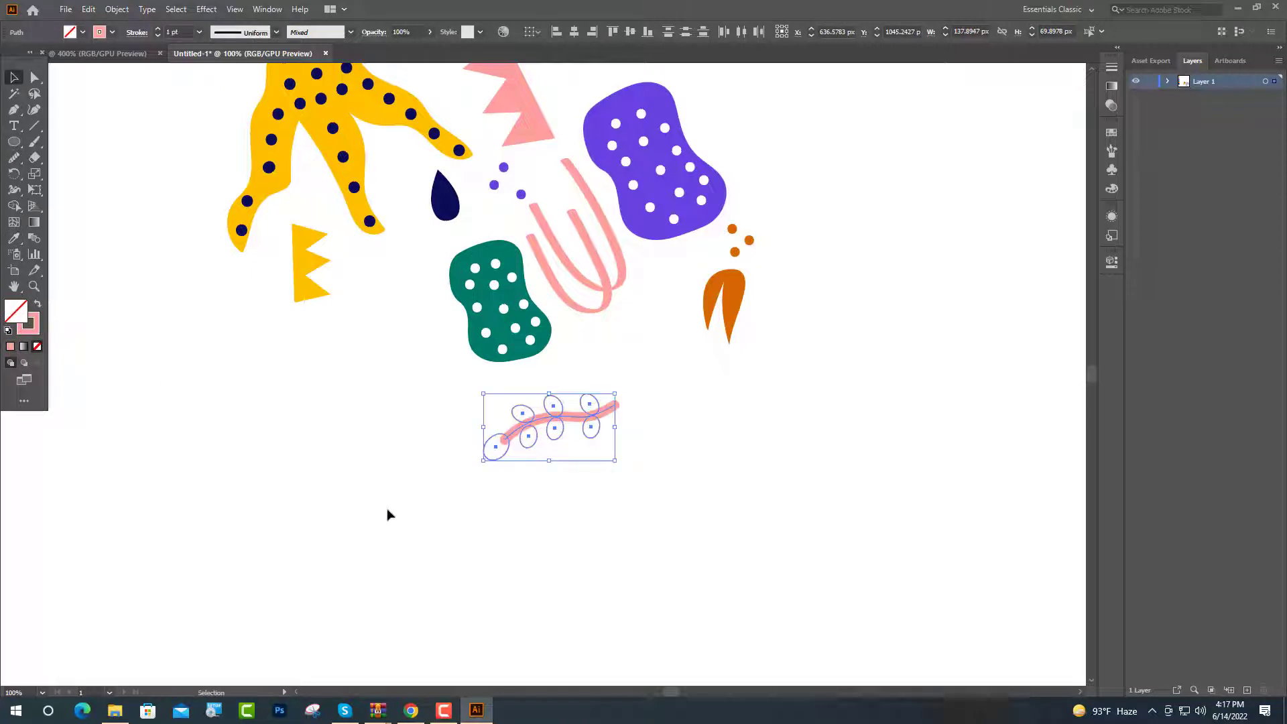
pyautogui.keyDown('shift'); pyautogui.click(607, 409); pyautogui.keyUp('shift')
pyautogui.click(38, 307)
pyautogui.click(230, 466)
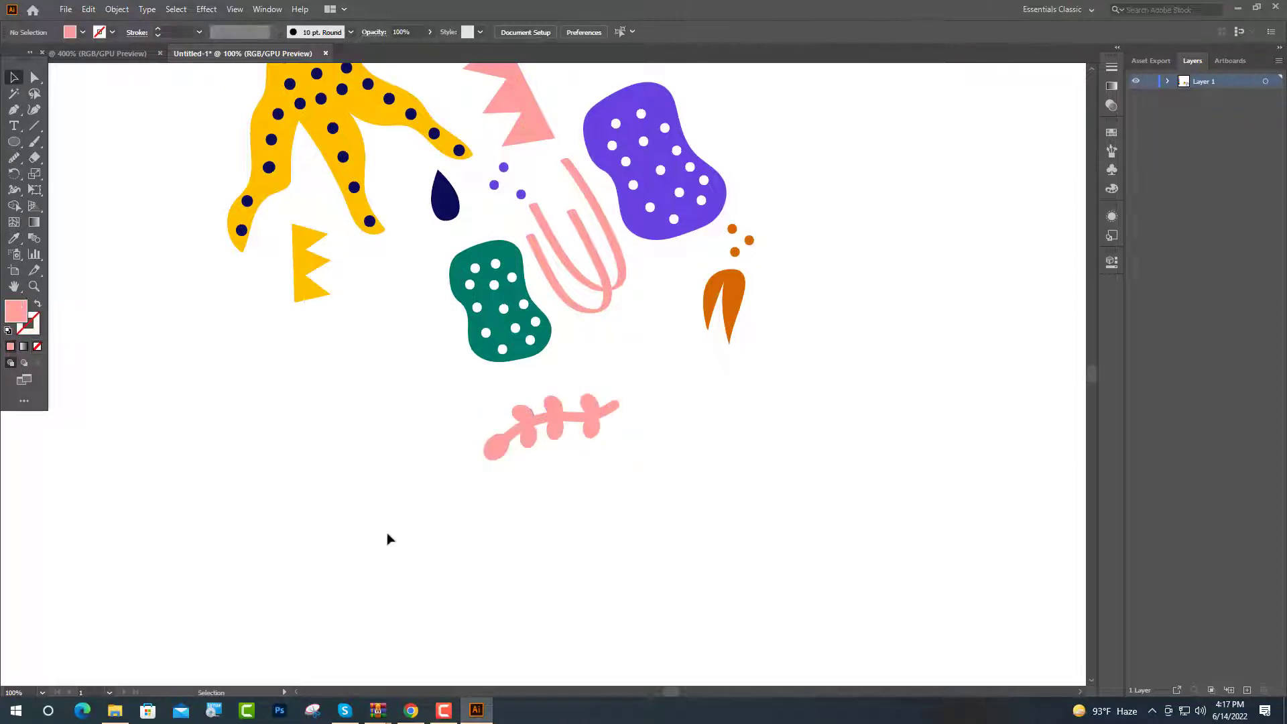
# - Duplicate the pink sprig below the small yellow zigzag, then rotate and enlarge the copy so its tip points up
pyautogui.scroll(-1, 387, 526)
pyautogui.scroll(3, 537, 472)
pyautogui.moveTo(268, 398)
pyautogui.mouseDown()
pyautogui.moveTo(611, 470)
pyautogui.moveTo(606, 489)
pyautogui.moveTo(467, 470)
pyautogui.mouseUp()
pyautogui.keyDown('alt'); pyautogui.scroll(-5, 594, 480); pyautogui.keyUp('alt')
pyautogui.moveTo(436, 482); pyautogui.dragTo(427, 537)
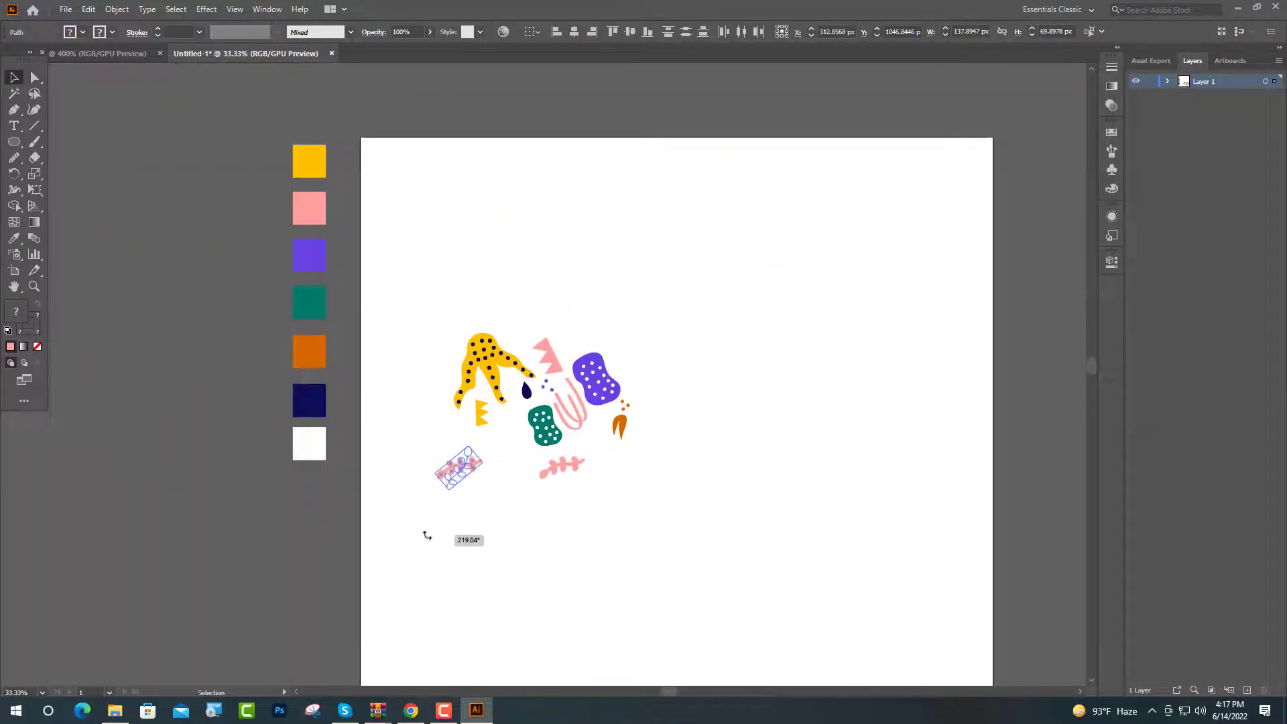
pyautogui.moveTo(462, 450); pyautogui.dragTo(498, 473)
# - Recolour the large sprig's stem and leaves purple, with the colour on the stem's stroke and the leaves' fill
pyautogui.keyDown('alt'); pyautogui.scroll(3, 499, 473); pyautogui.keyUp('alt')
pyautogui.click(11, 246)
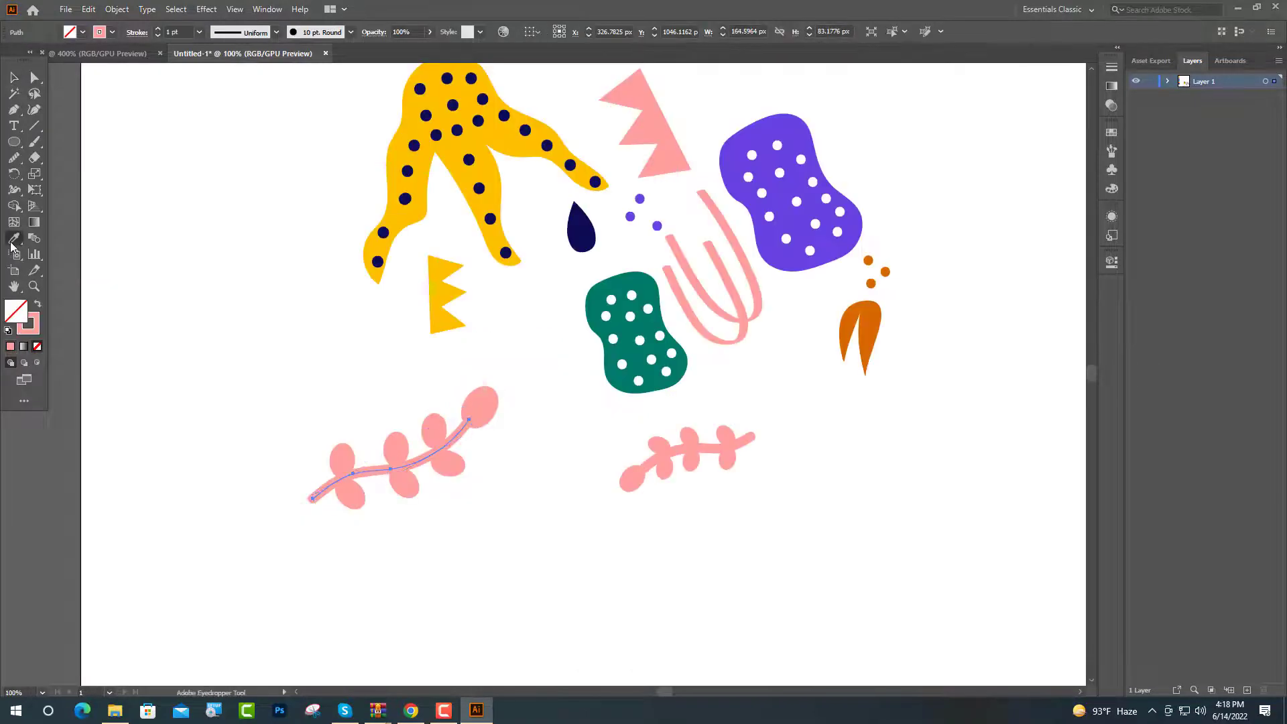
pyautogui.click(746, 143)
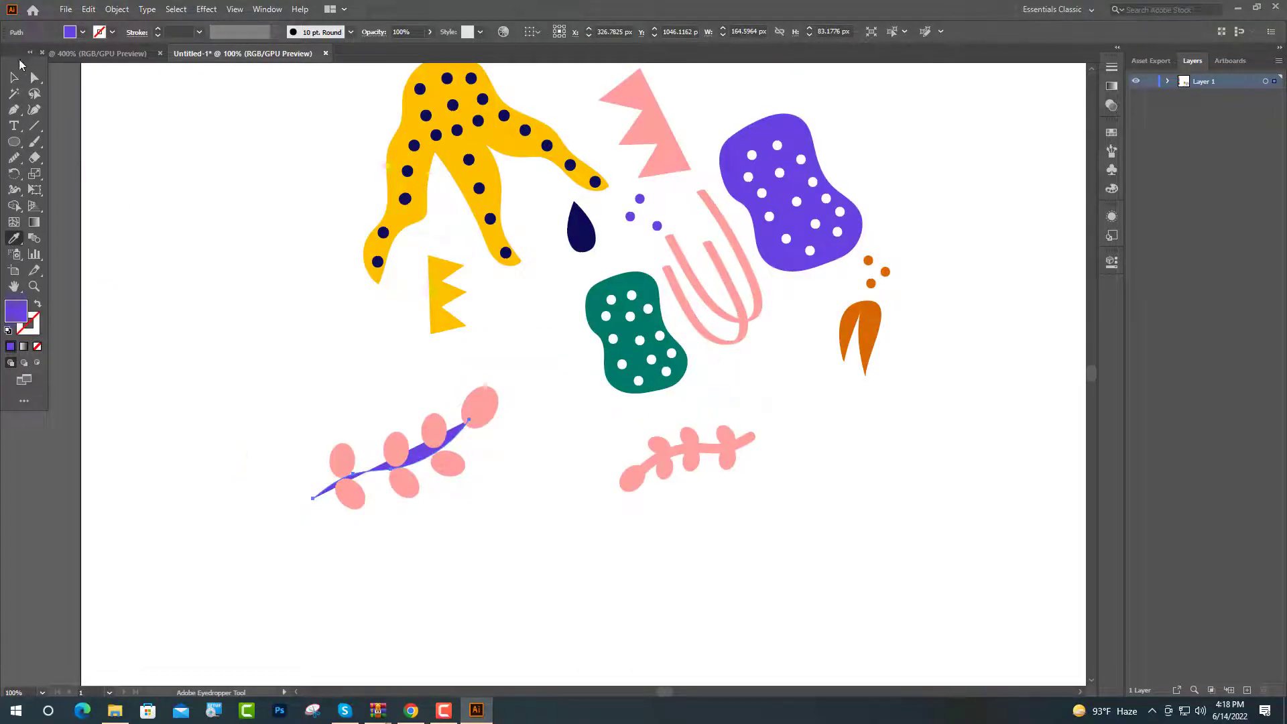
pyautogui.click(14, 77)
pyautogui.click(37, 307)
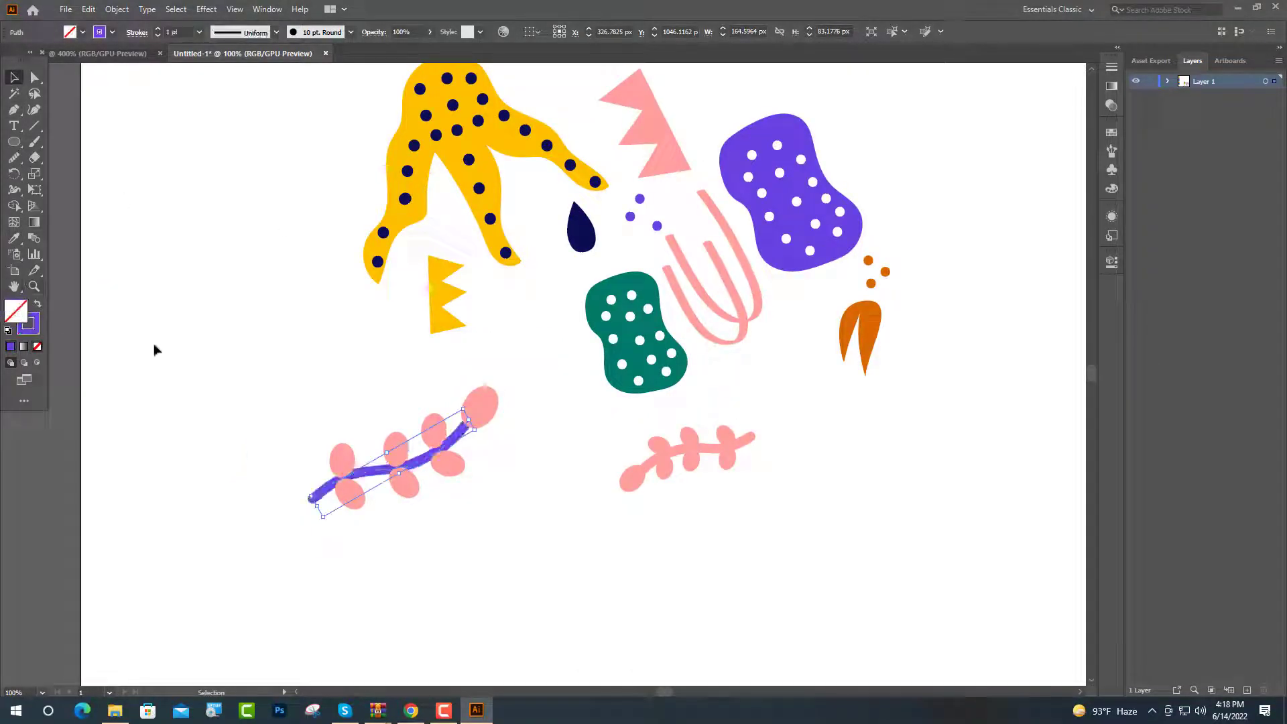
pyautogui.click(460, 462)
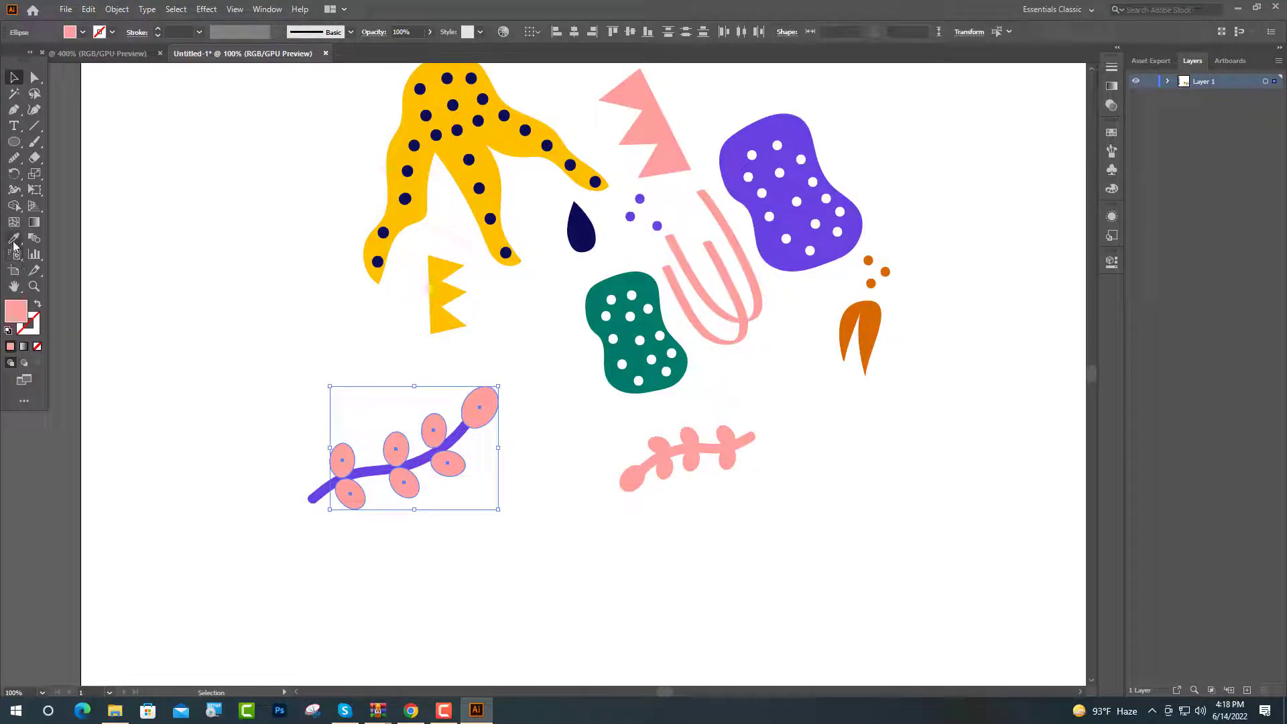
pyautogui.hotkey('ctrl', 'shift', 'a')
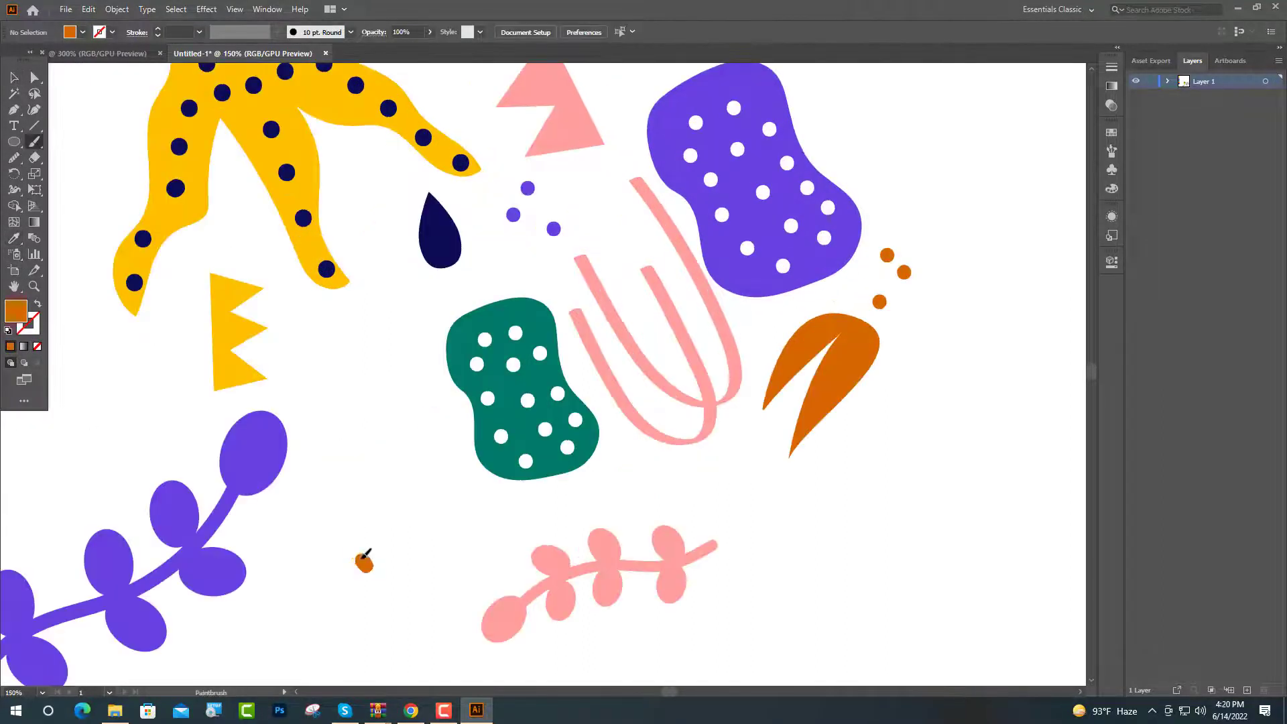
# - Paint a tall closed orange shape about 100 by 187 px between the yellow zigzag and the green blob, fill it solid and widen it
pyautogui.moveTo(364, 562)
pyautogui.mouseDown()
pyautogui.moveTo(296, 348)
pyautogui.moveTo(335, 333)
pyautogui.moveTo(444, 536)
pyautogui.moveTo(411, 600)
pyautogui.moveTo(373, 574)
pyautogui.moveTo(298, 356)
pyautogui.mouseUp()
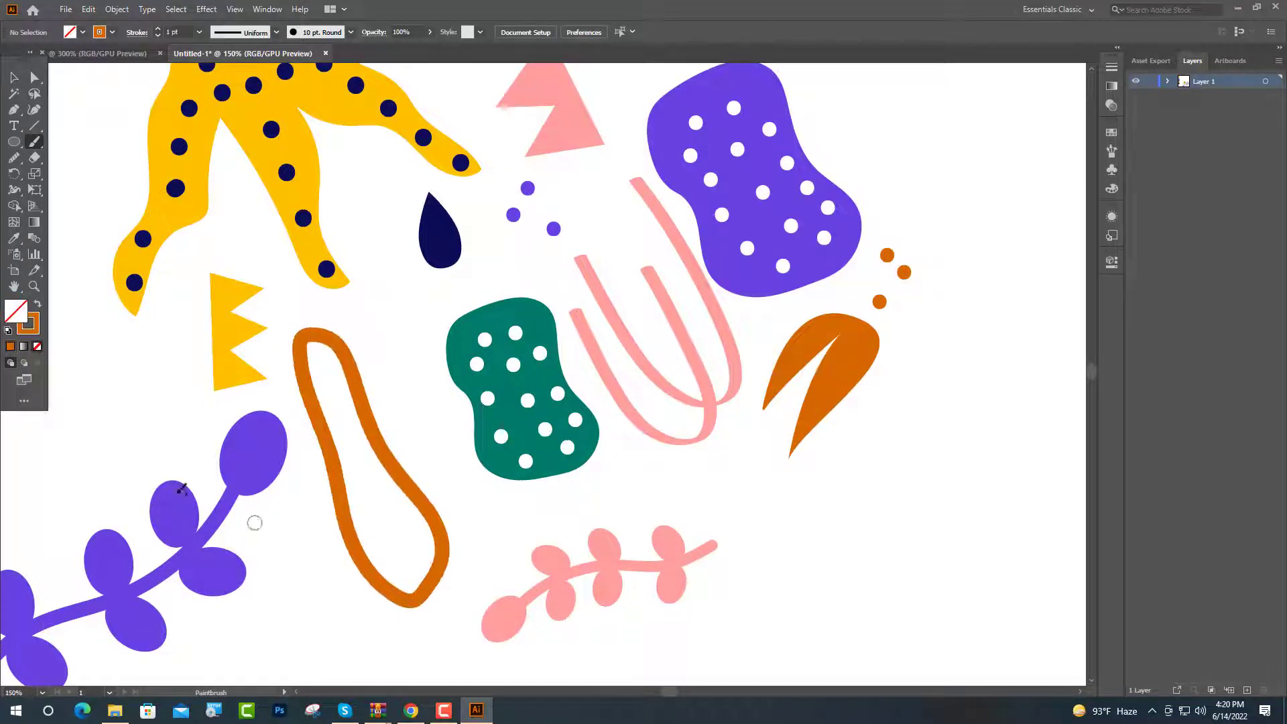
pyautogui.press('v')
pyautogui.click(320, 413)
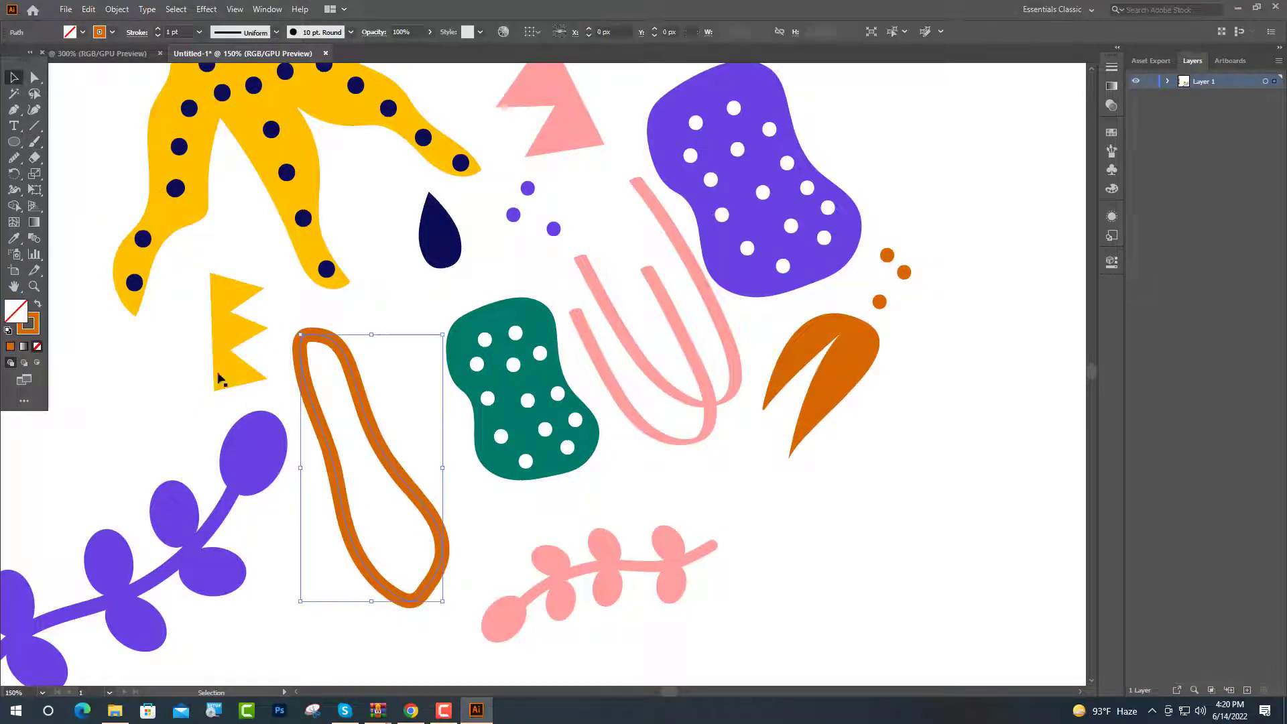
pyautogui.click(38, 307)
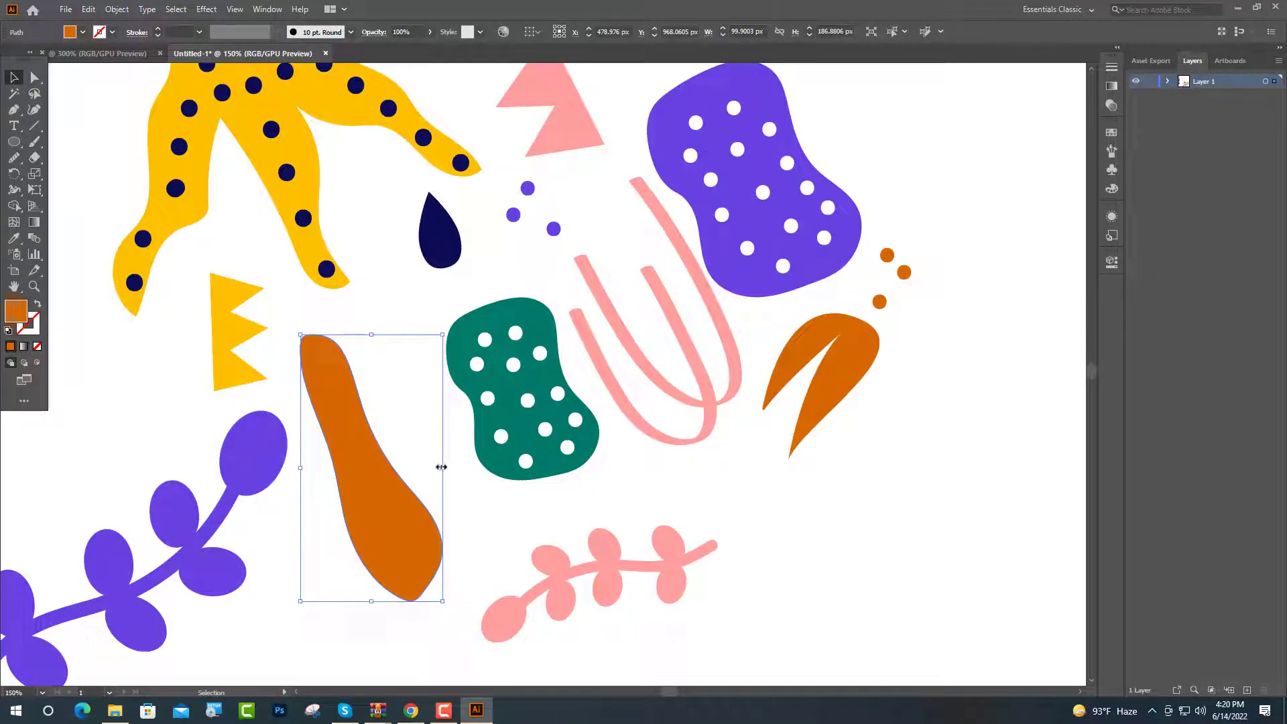
pyautogui.moveTo(441, 467); pyautogui.dragTo(460, 465)
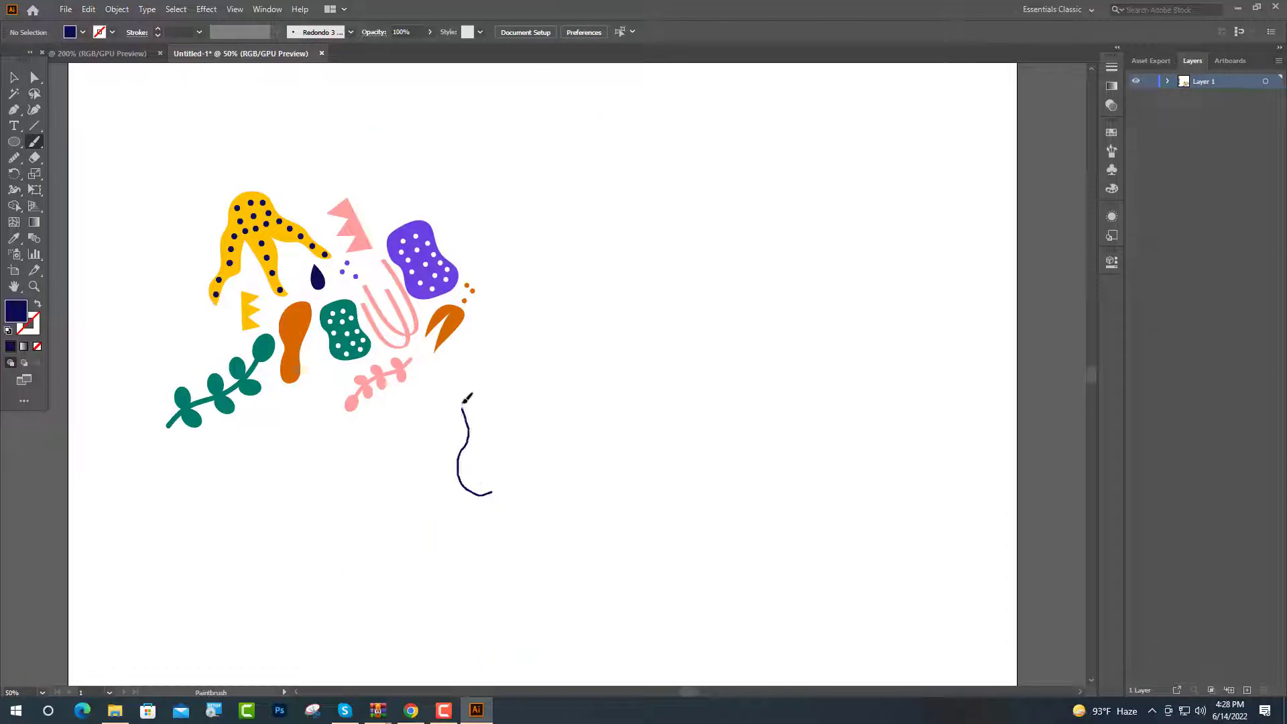
# - Paint a wavy closed navy shape about 141 by 214 px below the orange pointed lobes and fill it solid without a stroke
pyautogui.moveTo(486, 340); pyautogui.dragTo(516, 423)
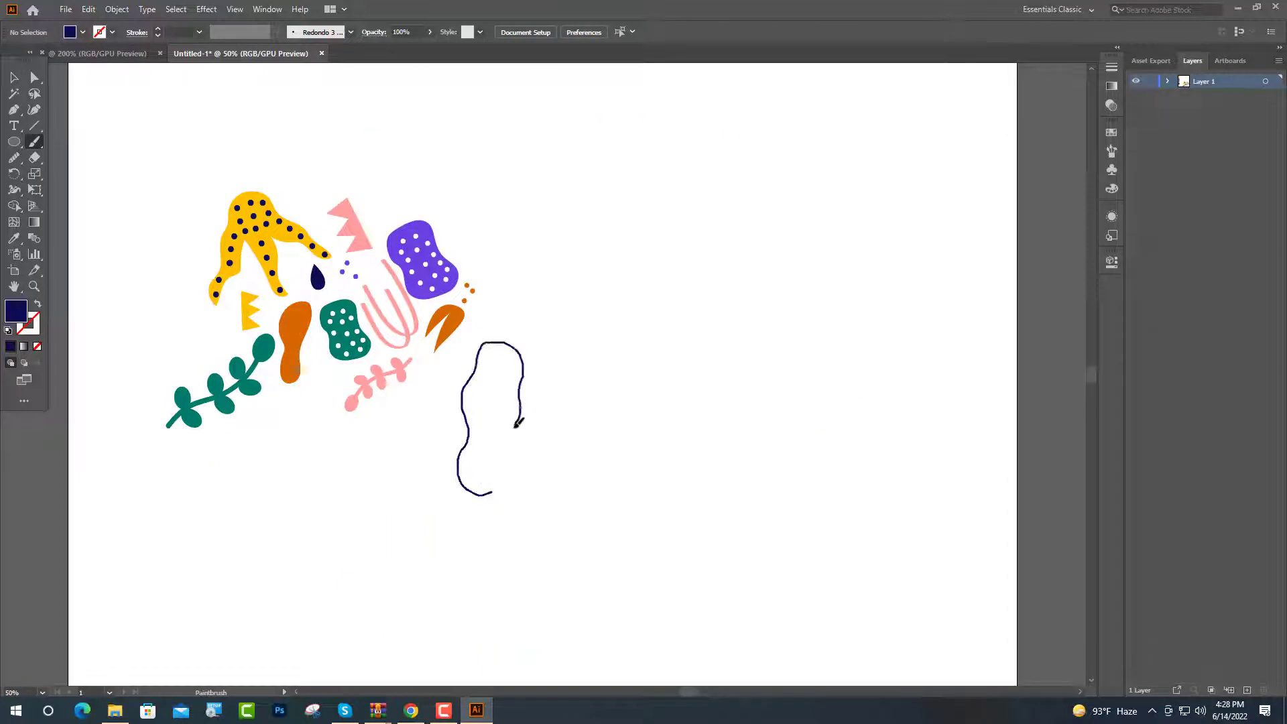
pyautogui.moveTo(500, 490); pyautogui.dragTo(483, 495)
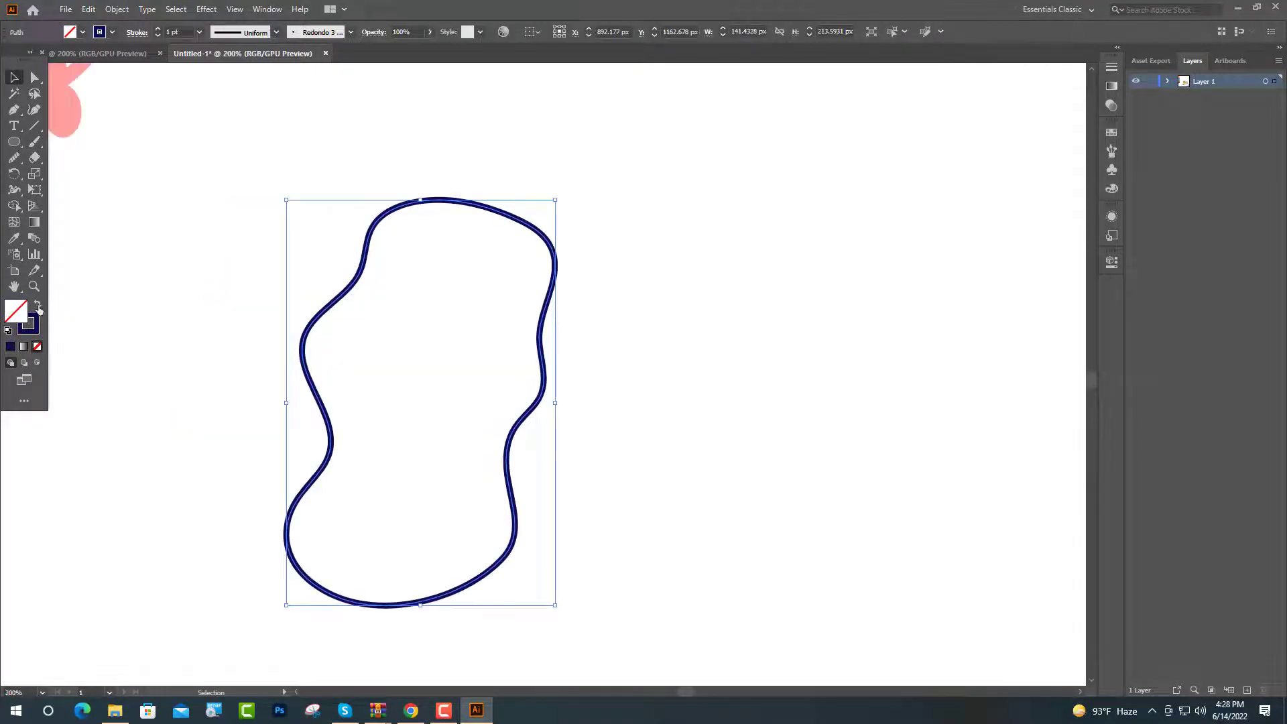
pyautogui.click(38, 306)
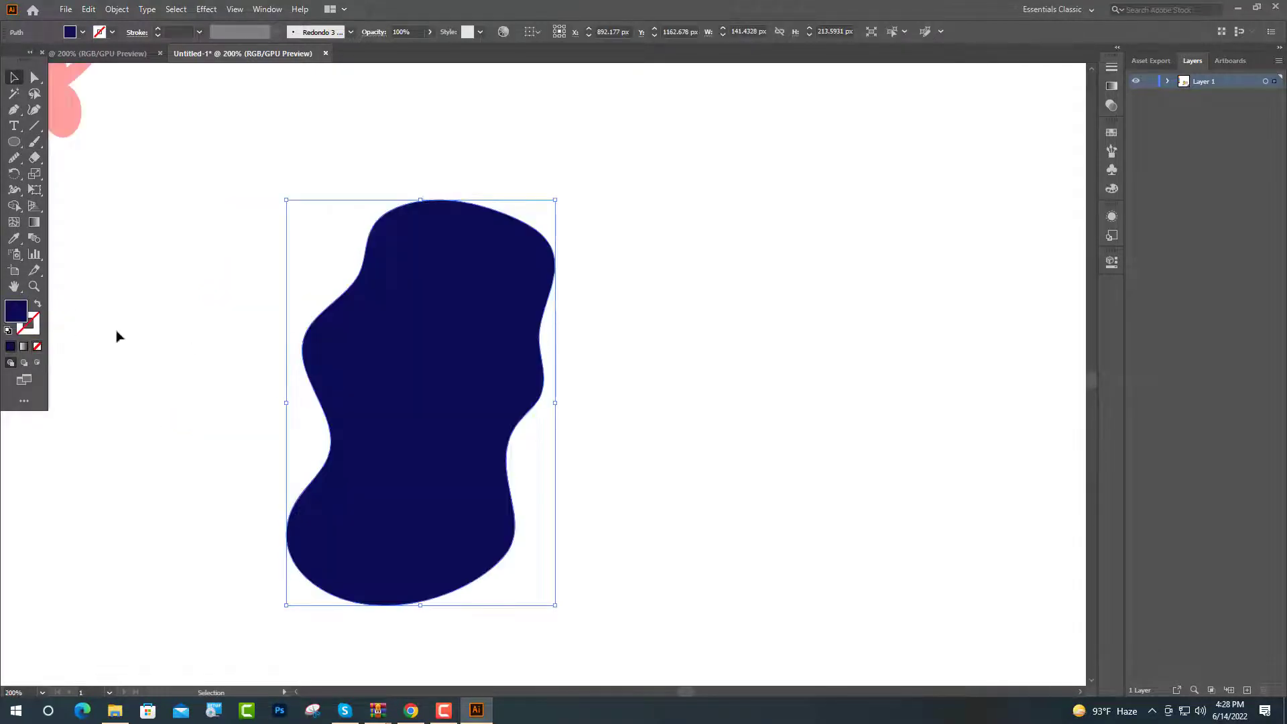
pyautogui.click(118, 334)
# - Duplicate the navy shape and resize the copy to about 103 by 170 px, centred inside the original
pyautogui.moveTo(440, 512); pyautogui.dragTo(470, 423)
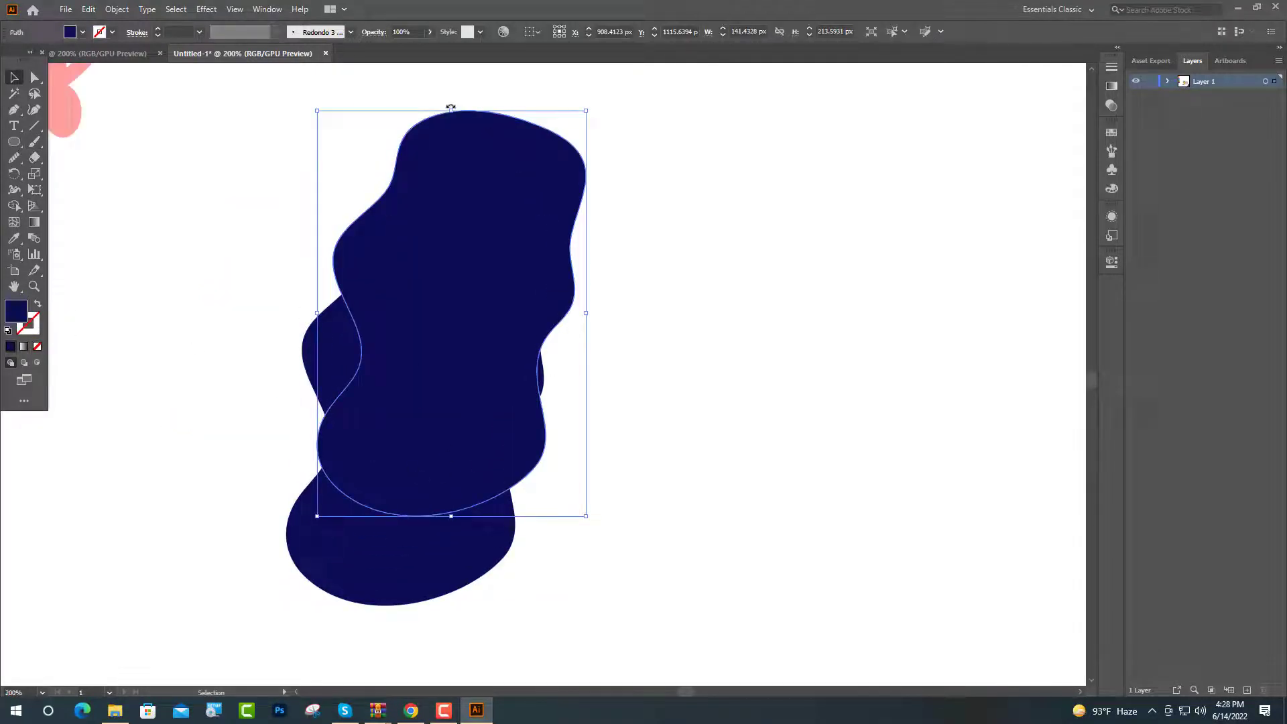
pyautogui.moveTo(452, 108); pyautogui.dragTo(456, 194)
pyautogui.moveTo(446, 342); pyautogui.dragTo(411, 403)
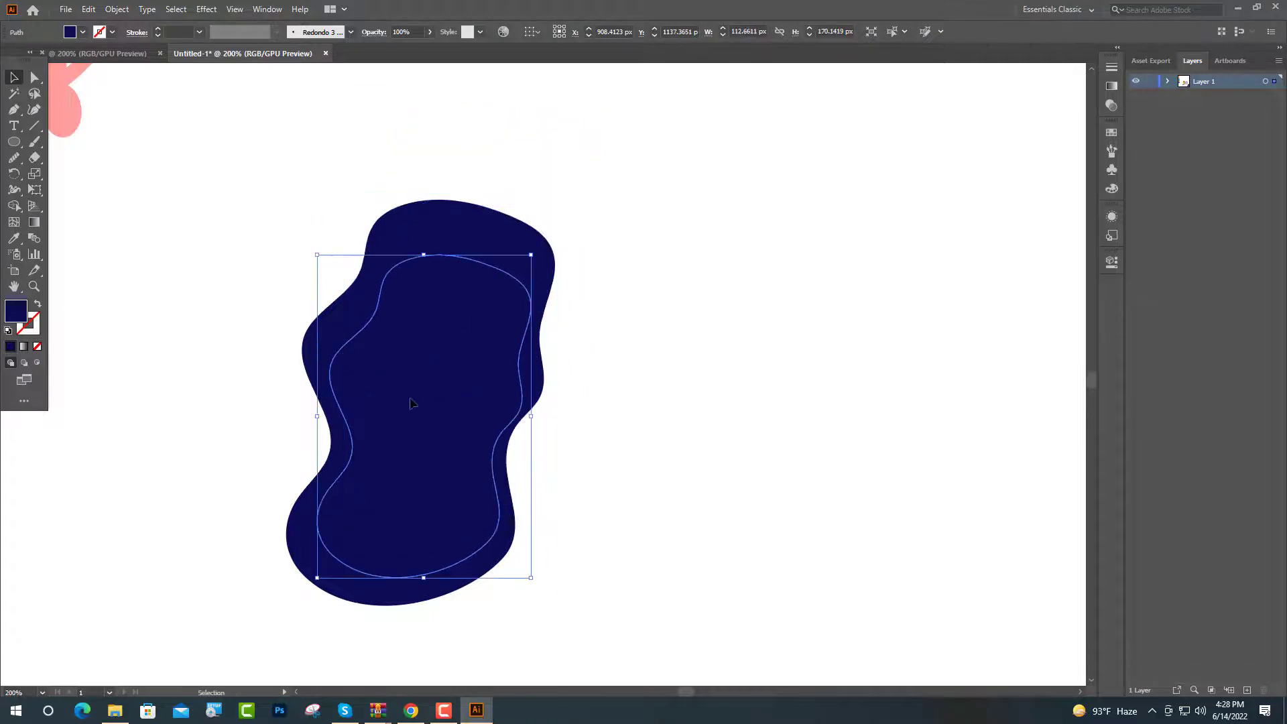
pyautogui.moveTo(532, 417); pyautogui.dragTo(459, 418)
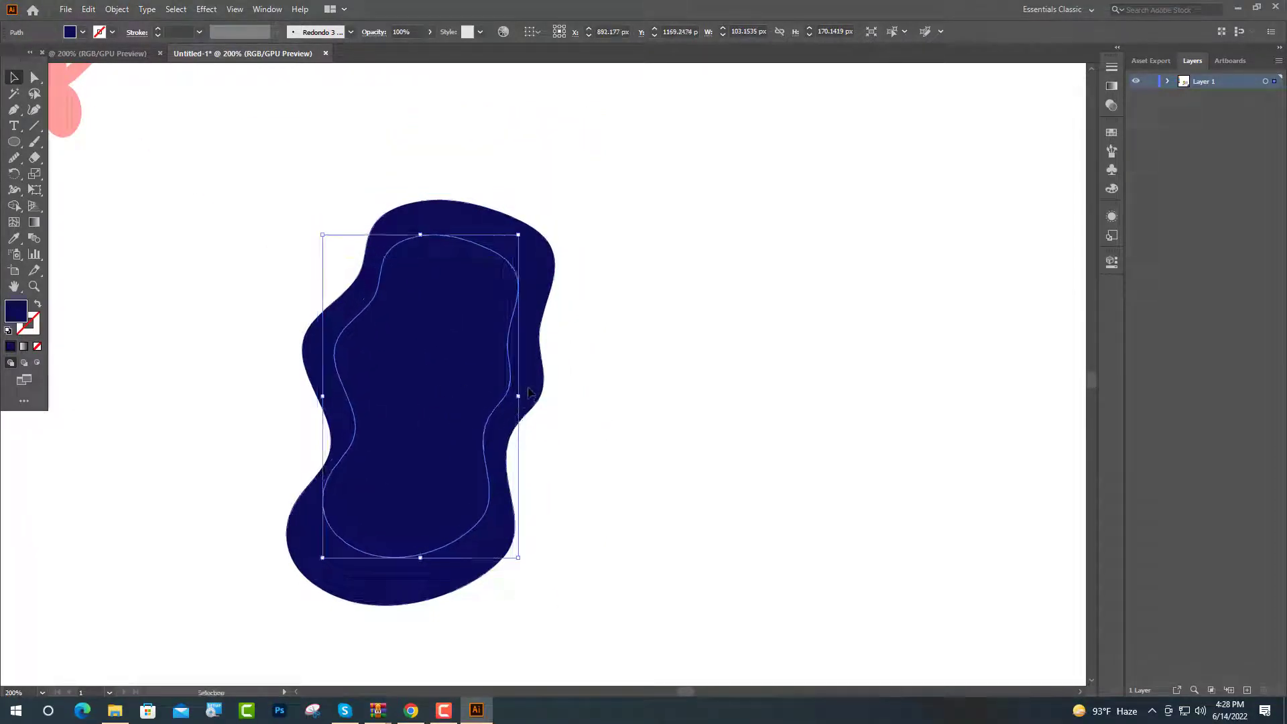
pyautogui.keyDown('shift'); pyautogui.click(534, 384); pyautogui.keyUp('shift')
# - Turn the inner navy copy into a white brushed outline with no fill
pyautogui.click(37, 304)
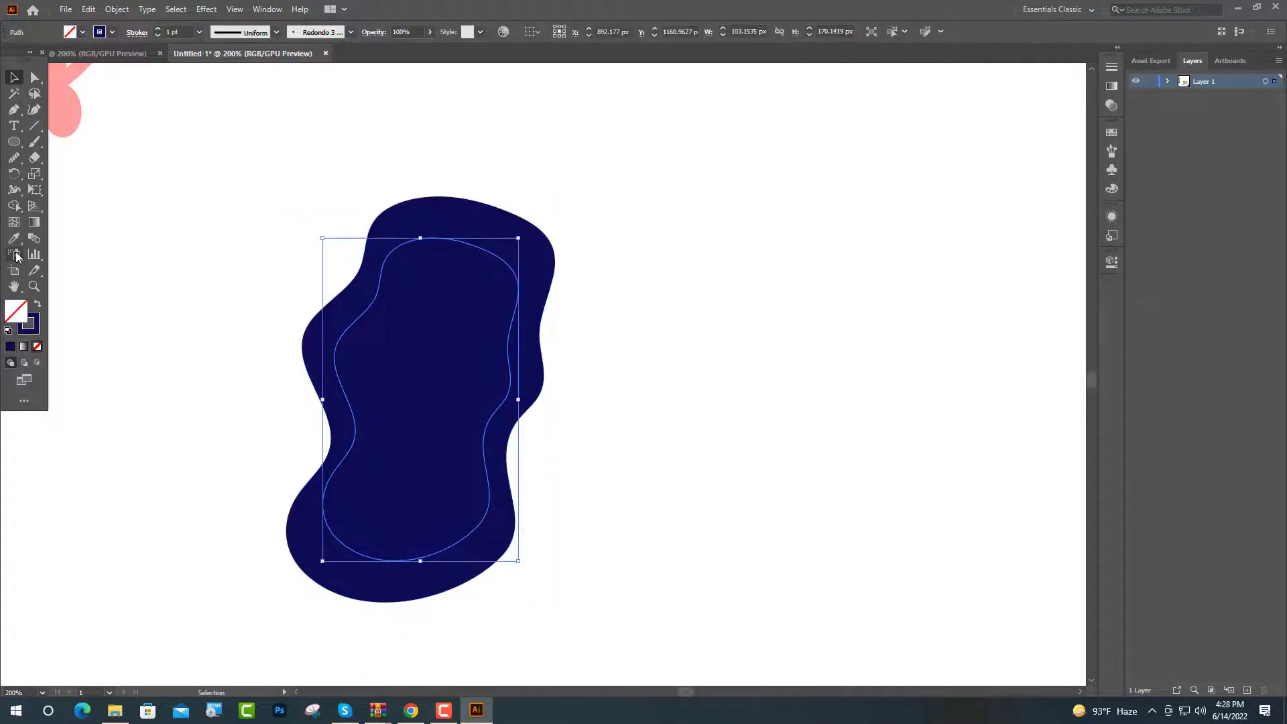
pyautogui.click(14, 239)
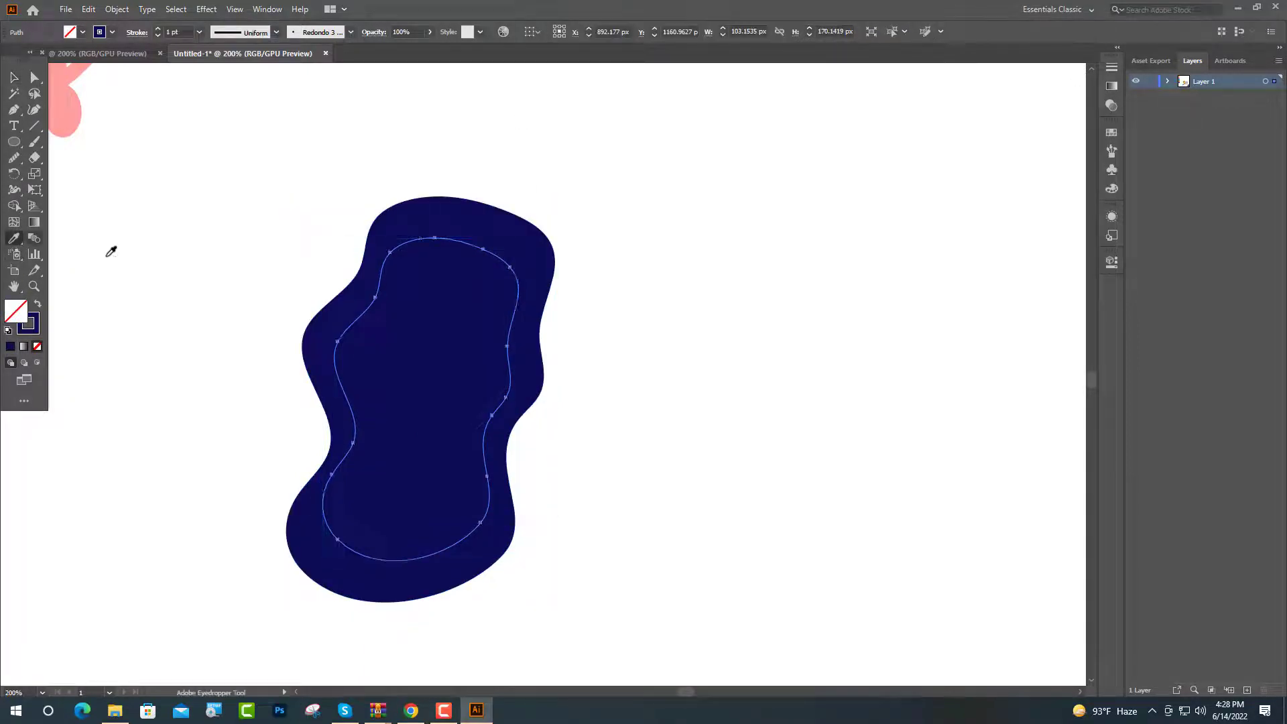
pyautogui.click(108, 256)
pyautogui.click(14, 77)
pyautogui.click(38, 303)
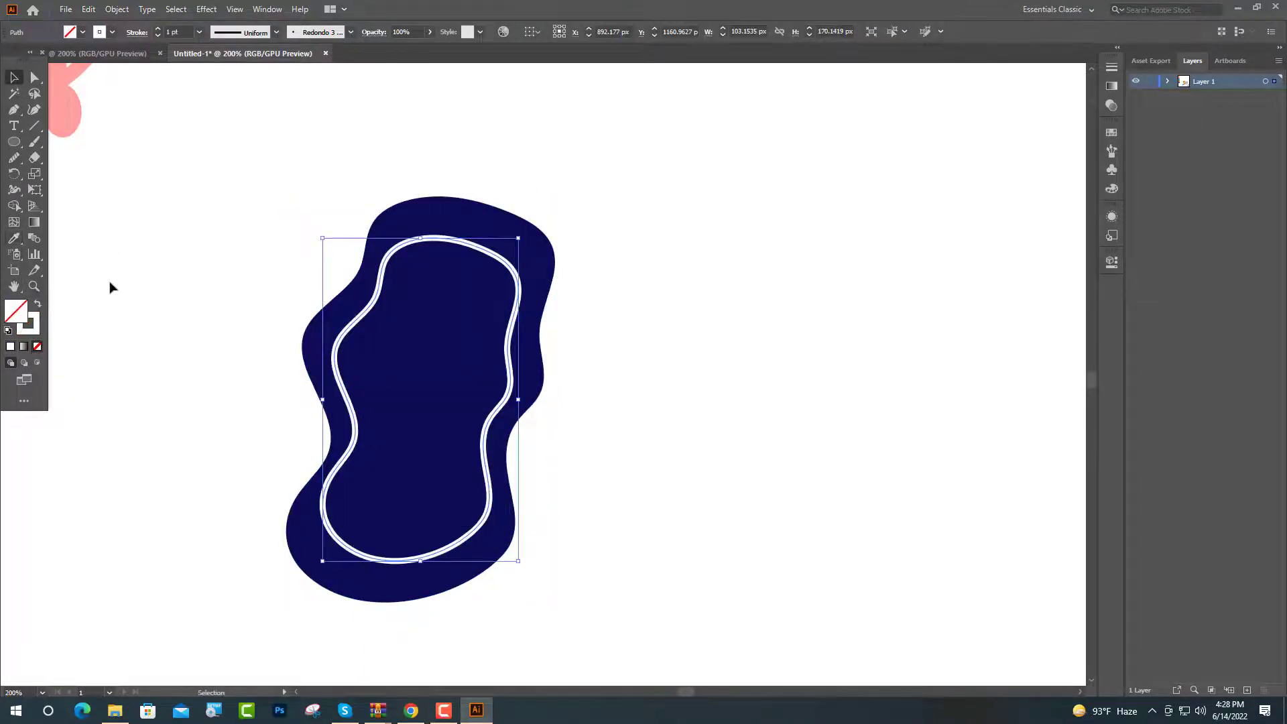
pyautogui.click(594, 291)
# - Copy the yellow lobed shape without its dots below the orange shape, shrinking it to about 103 by 93 px and turning it upside down
pyautogui.scroll(-5, 641, 219)
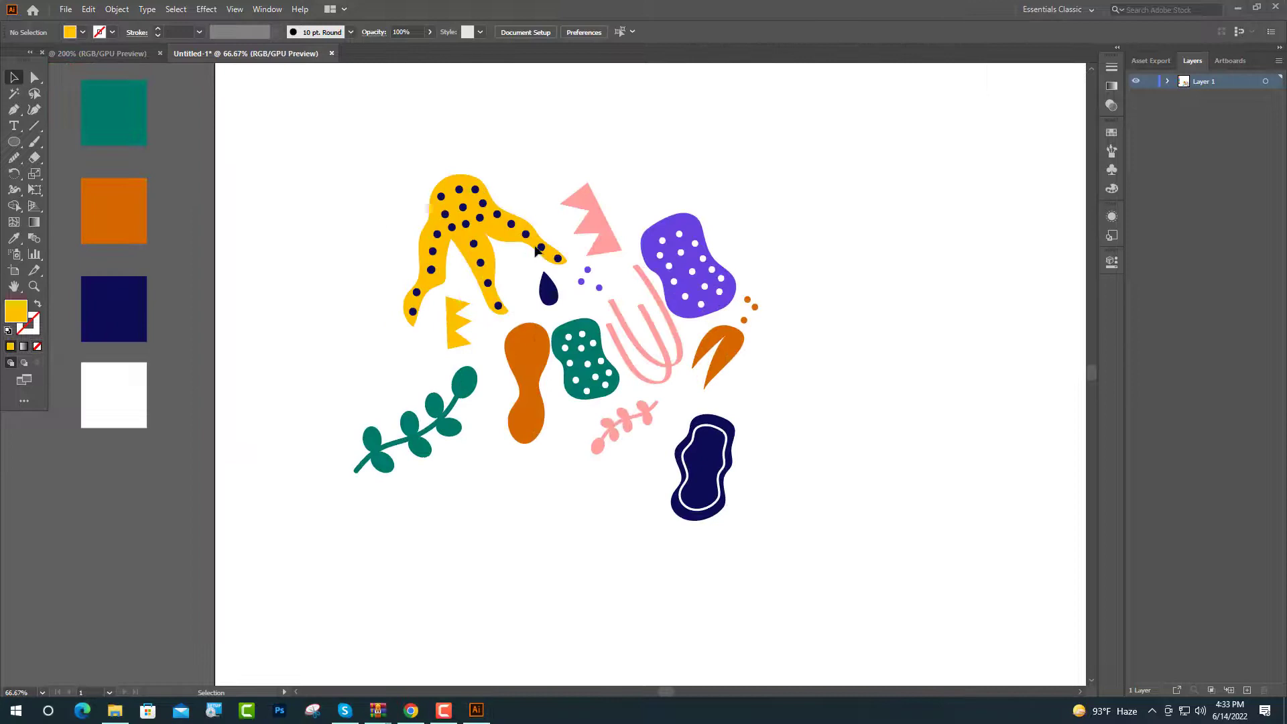
pyautogui.click(520, 223)
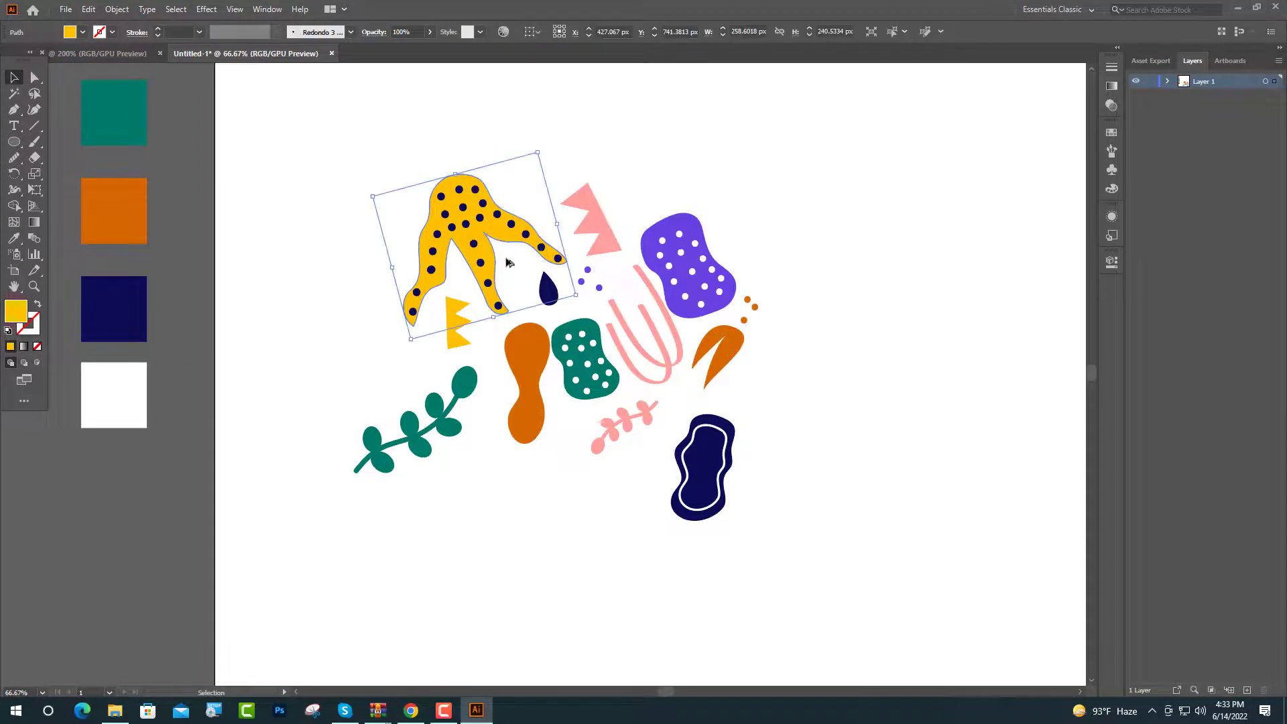
pyautogui.moveTo(520, 223); pyautogui.dragTo(581, 492)
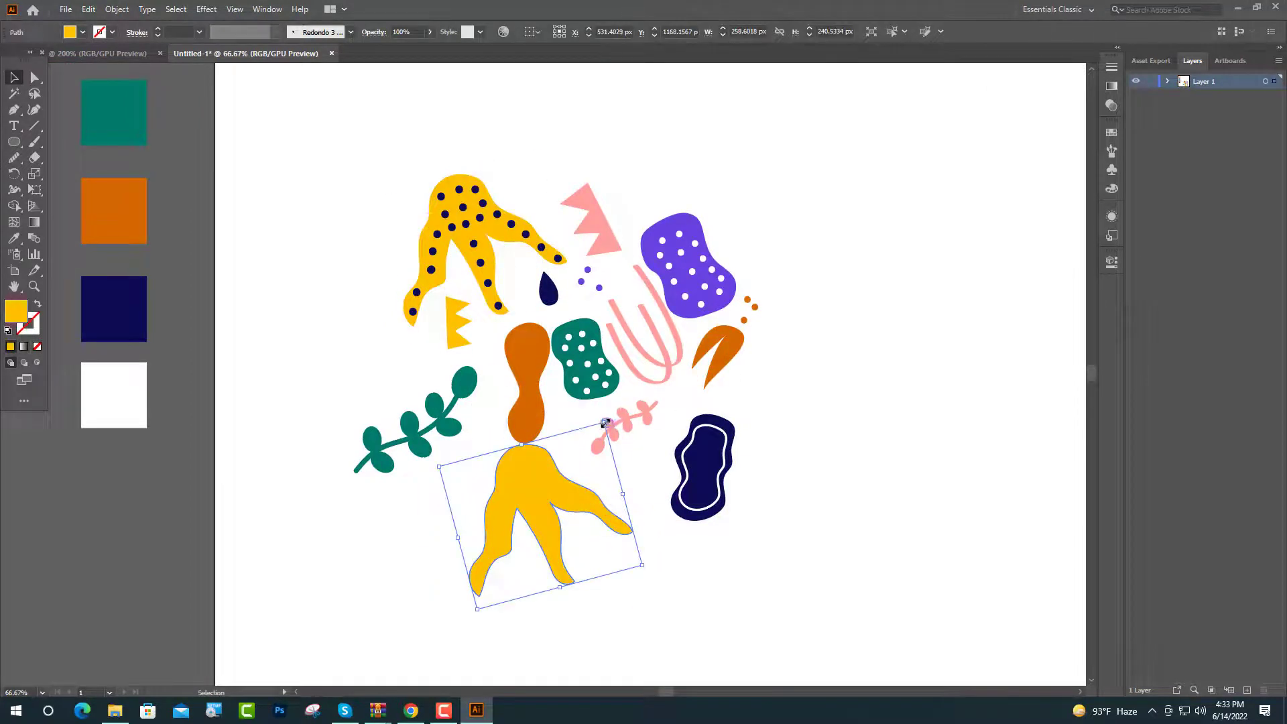
pyautogui.moveTo(606, 423); pyautogui.dragTo(554, 497)
pyautogui.moveTo(557, 485); pyautogui.dragTo(532, 550)
pyautogui.moveTo(562, 490); pyautogui.dragTo(543, 517)
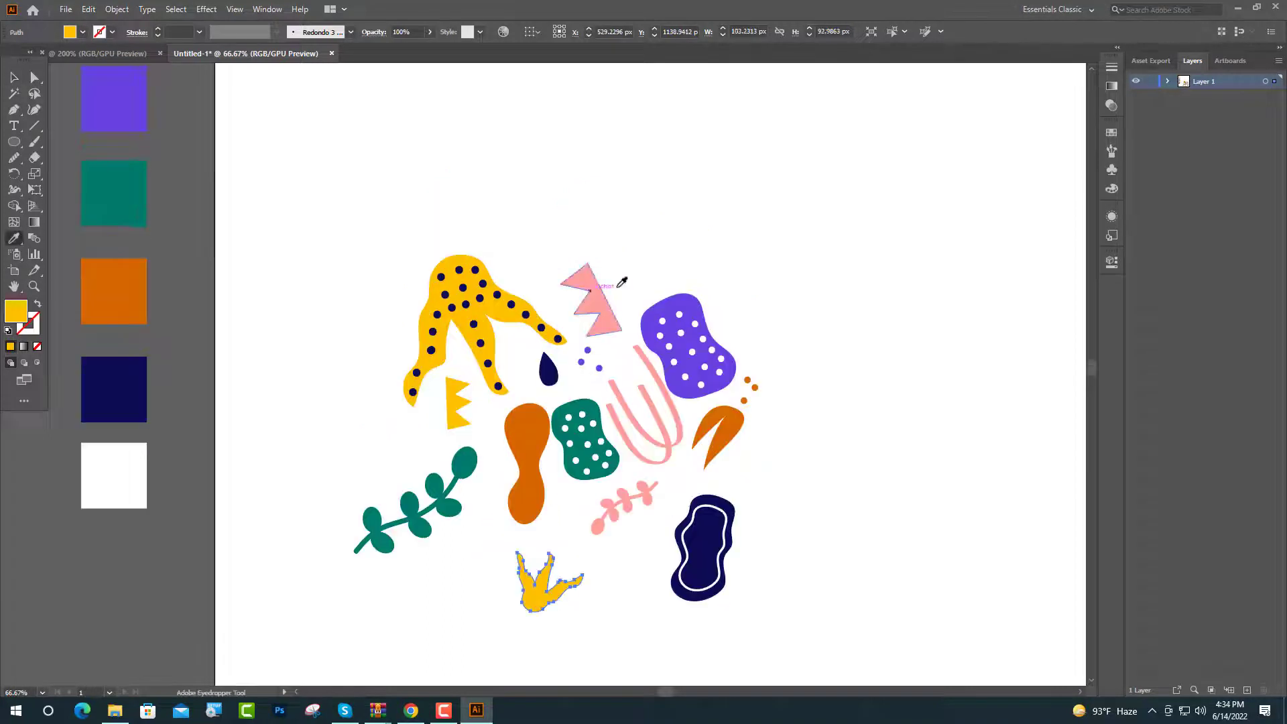
# - Recolour the small lobed copy purple and rotate it so its lobes point downward
pyautogui.click(685, 307)
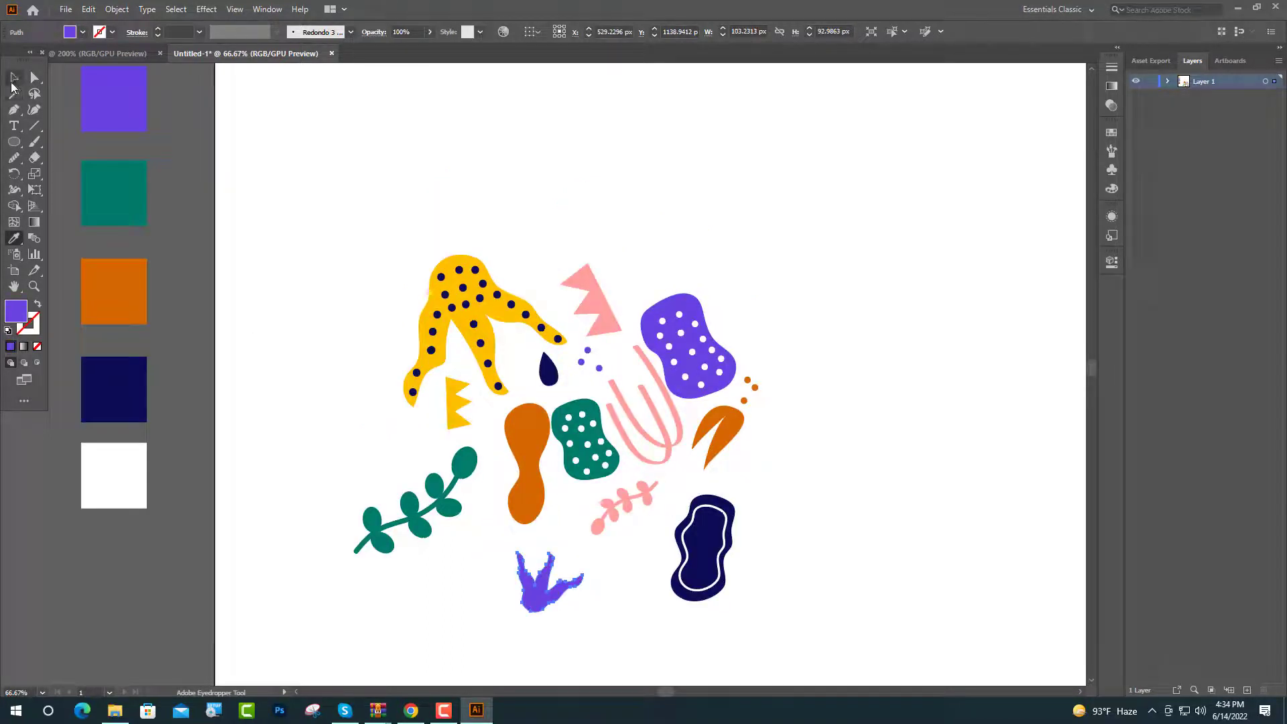
pyautogui.click(14, 78)
pyautogui.click(262, 117)
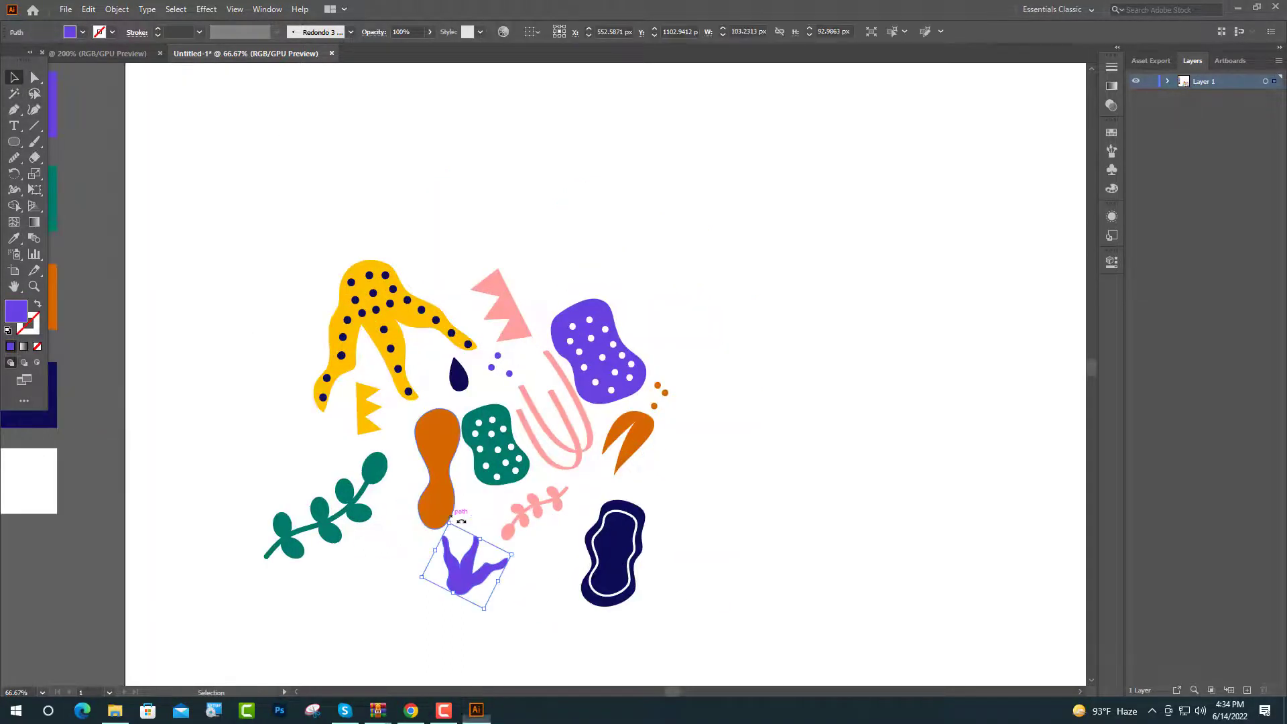
pyautogui.moveTo(519, 555); pyautogui.dragTo(464, 638)
# - Paint a closed round purple outline below the green sprig and smooth it into a near circle about 147 by 151 px
pyautogui.moveTo(336, 514); pyautogui.dragTo(339, 490)
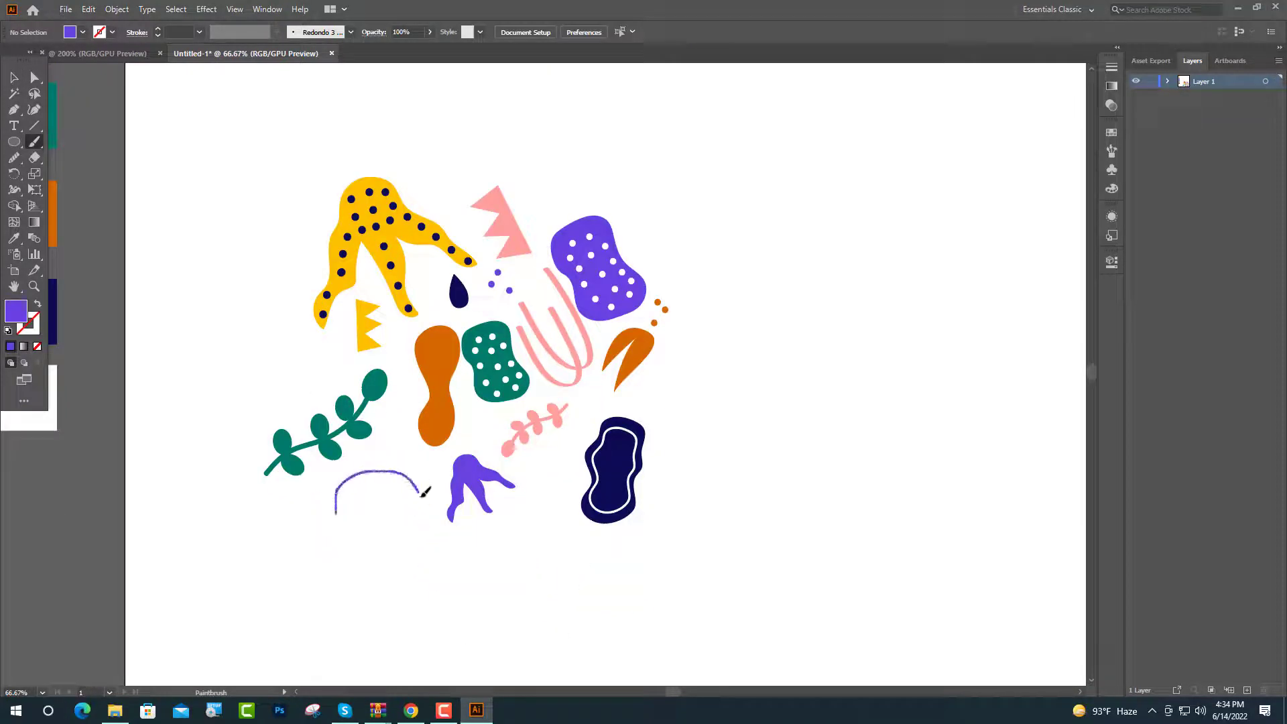
pyautogui.moveTo(345, 531); pyautogui.dragTo(336, 512)
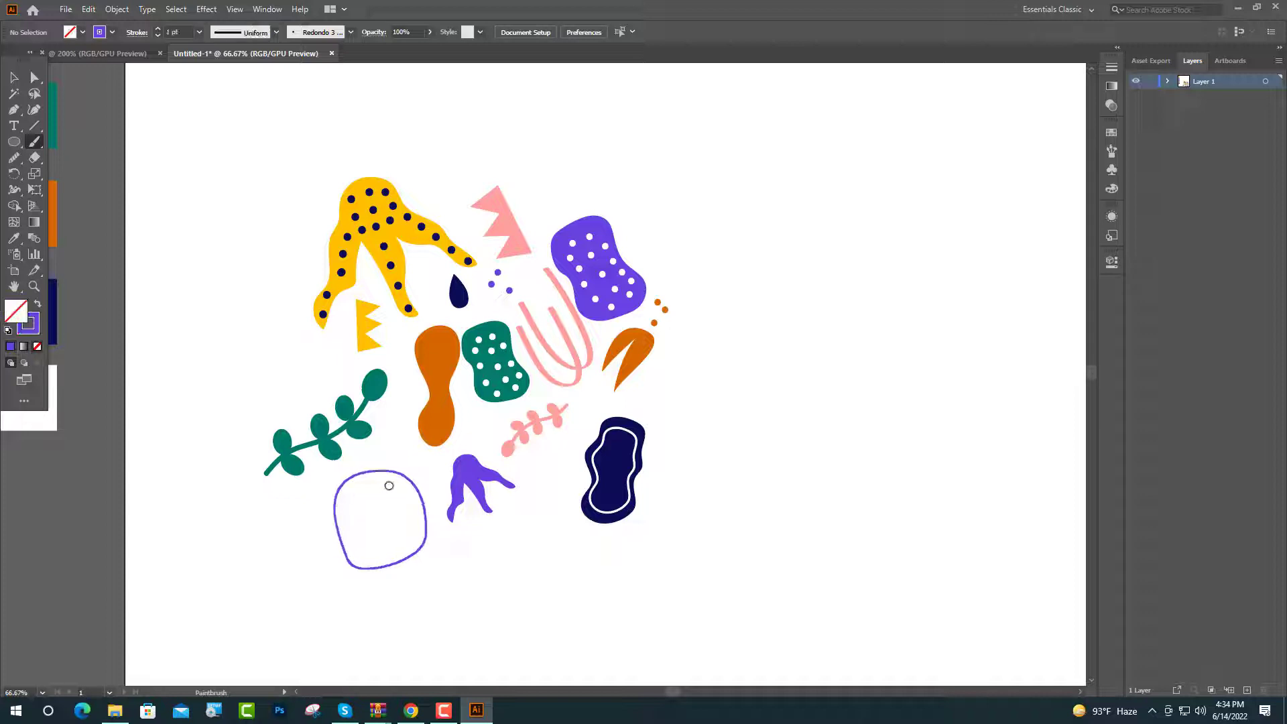
pyautogui.click(34, 79)
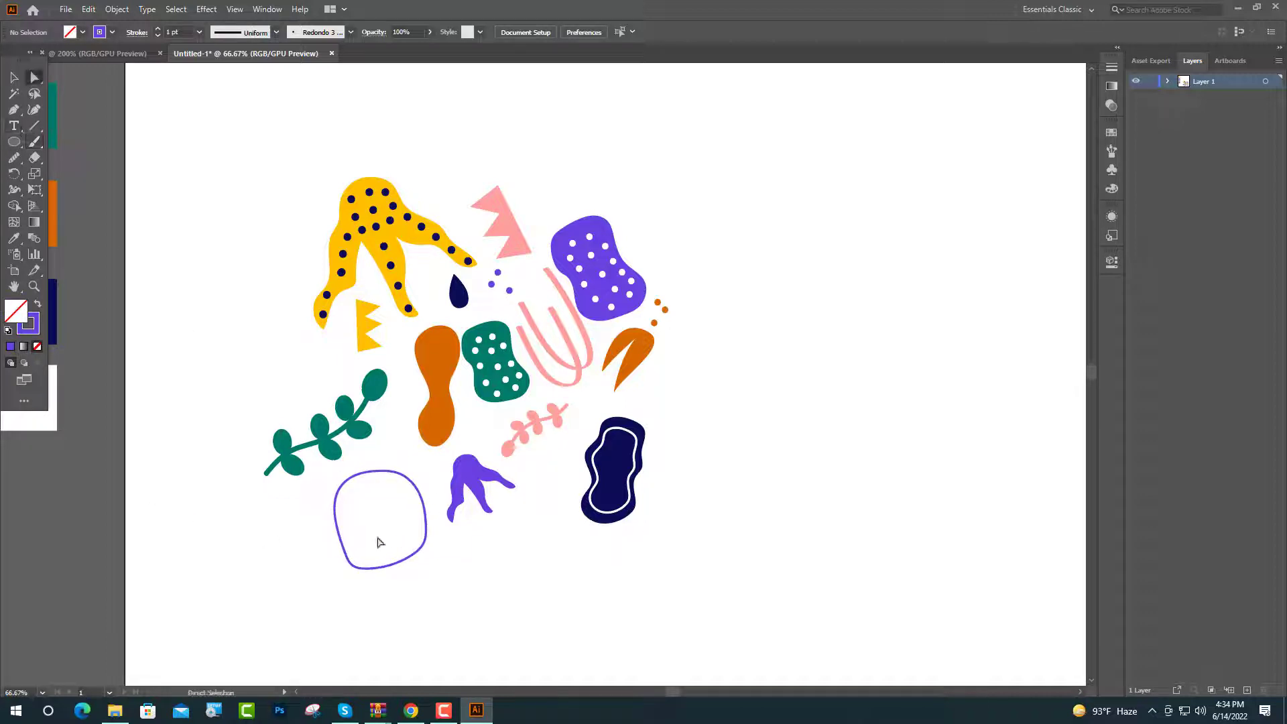
pyautogui.click(347, 556)
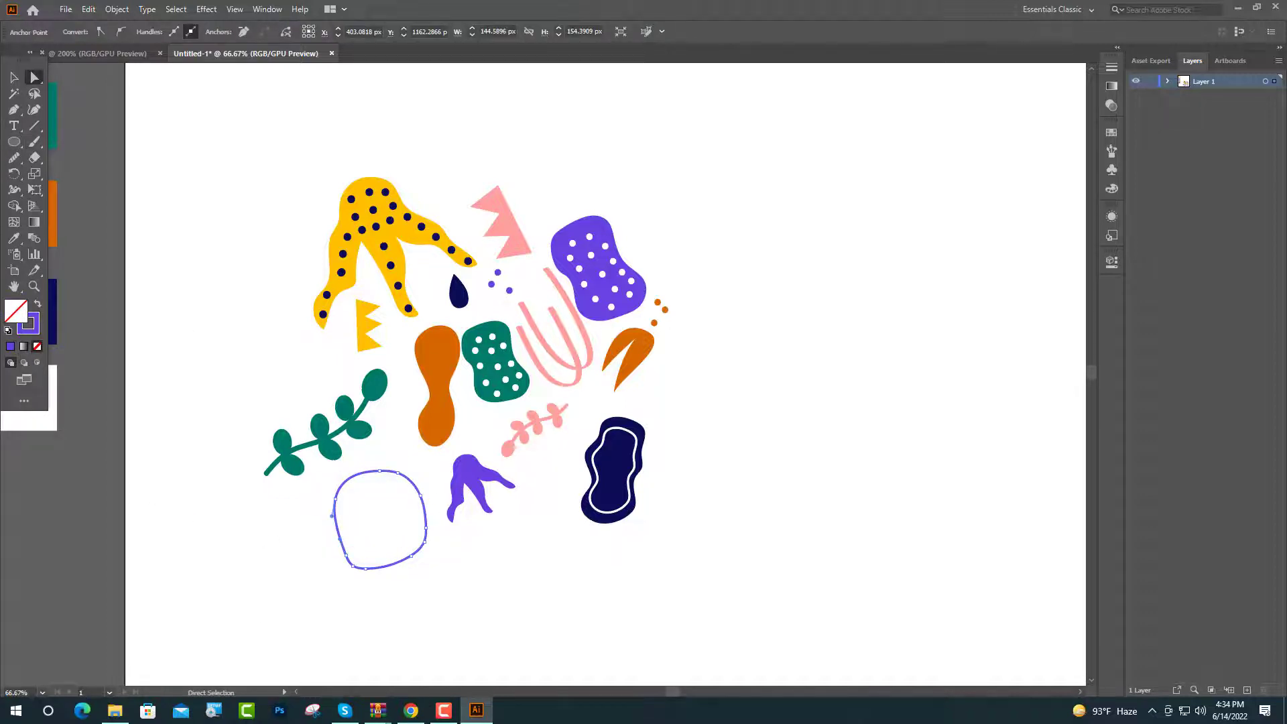
pyautogui.click(13, 159)
pyautogui.moveTo(334, 501)
pyautogui.mouseDown()
pyautogui.moveTo(374, 583)
pyautogui.moveTo(322, 534)
pyautogui.moveTo(369, 551)
pyautogui.moveTo(351, 557)
pyautogui.mouseUp()
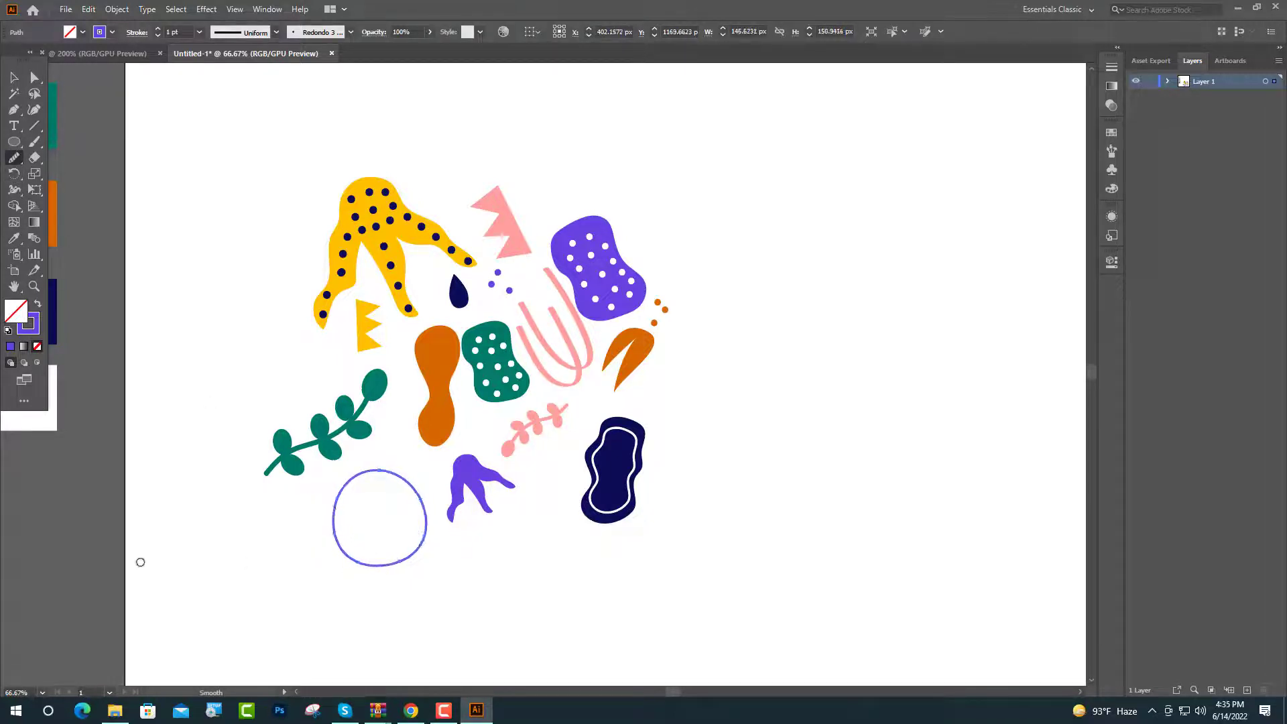
pyautogui.click(14, 82)
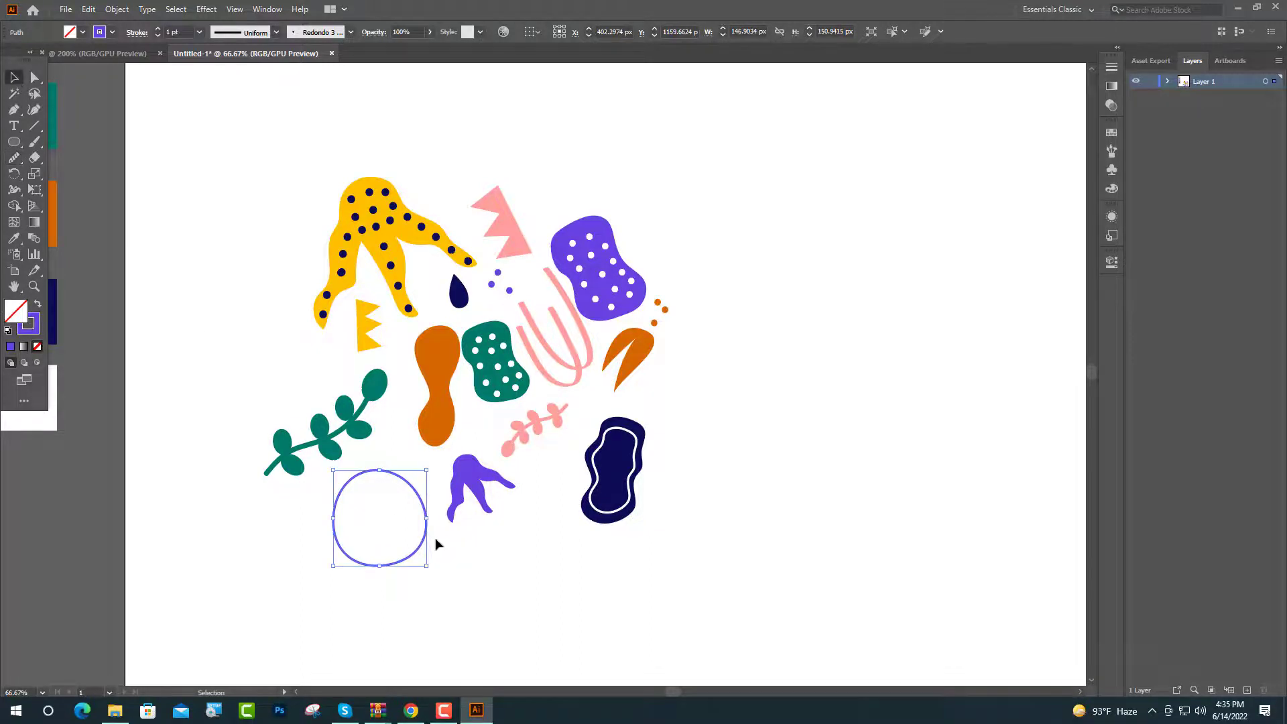
# - Recolour the round purple outline as a solid pink shape with no stroke, sampling the pink palette square
pyautogui.hotkey('ctrl', '-')
pyautogui.hotkey('ctrl', '-')
pyautogui.press('i')
pyautogui.scroll(2, 417, 331)
pyautogui.scroll(1, 355, 333)
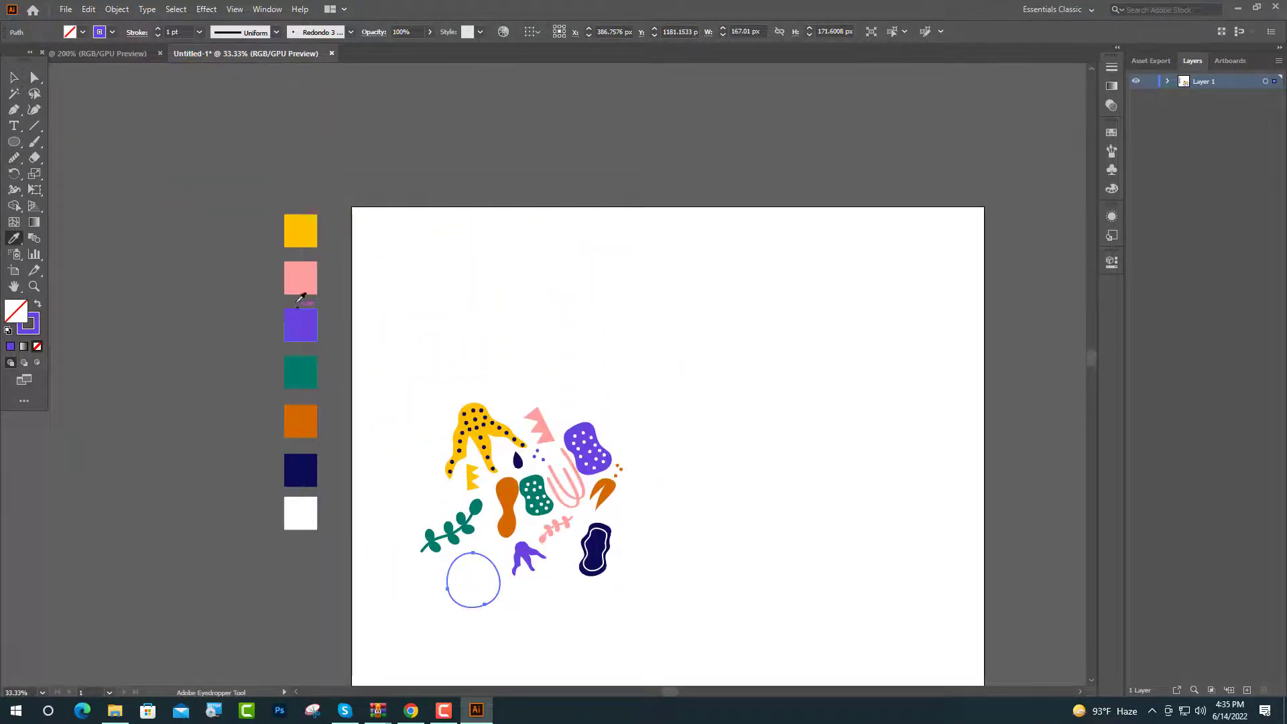
pyautogui.click(306, 278)
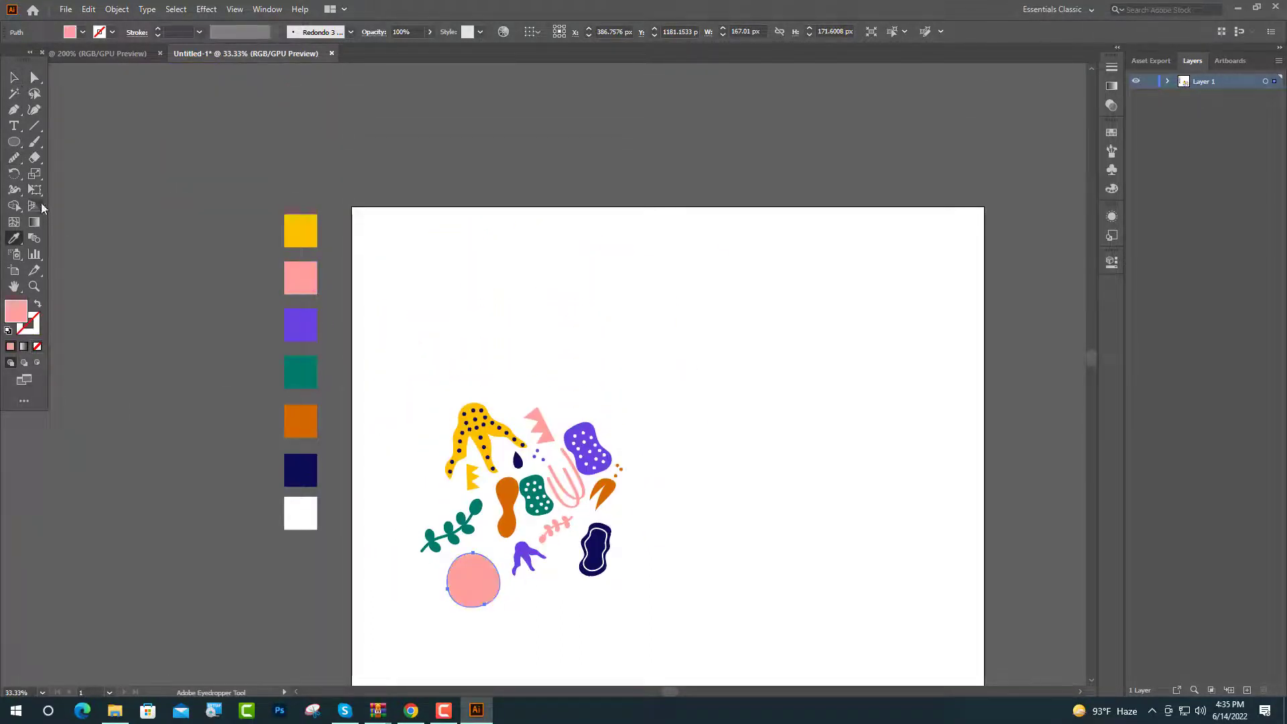
# - Copy the orange split-leaf shape onto the pink round shape and rotate it, spanning about 64 by 105 px
pyautogui.click(11, 81)
pyautogui.moveTo(850, 206); pyautogui.dragTo(482, 474)
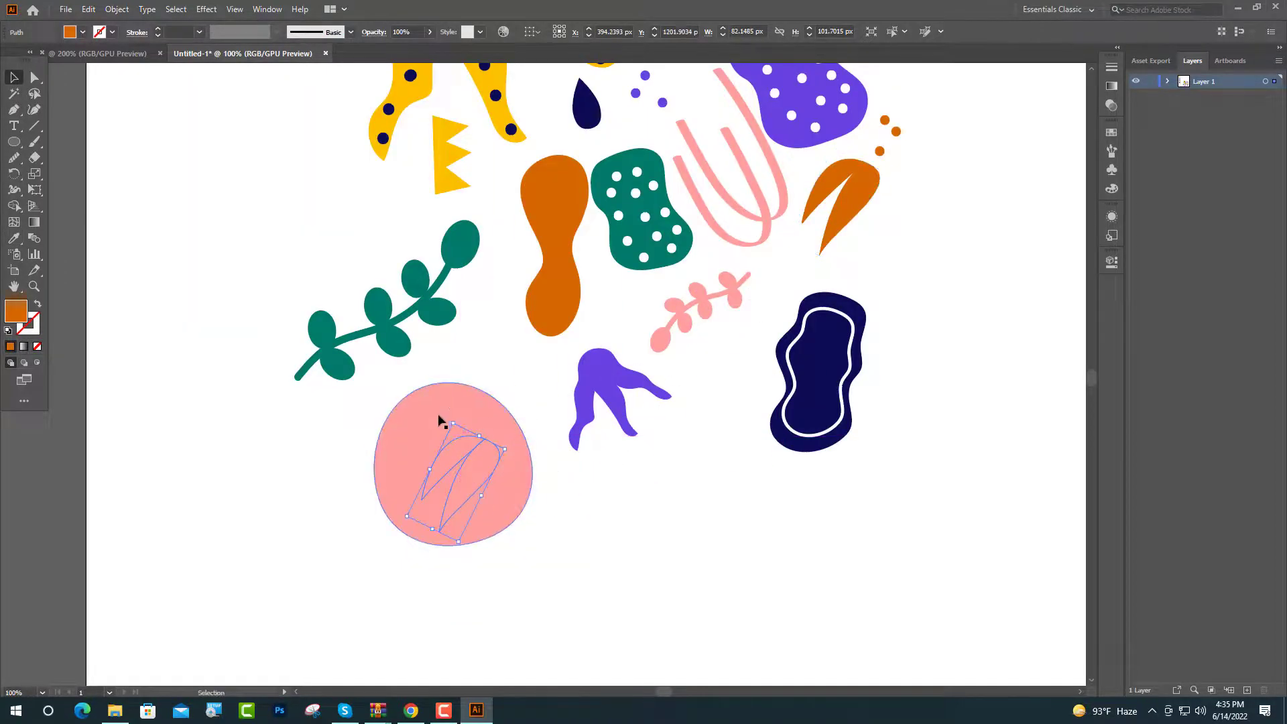
pyautogui.moveTo(455, 416); pyautogui.dragTo(484, 515)
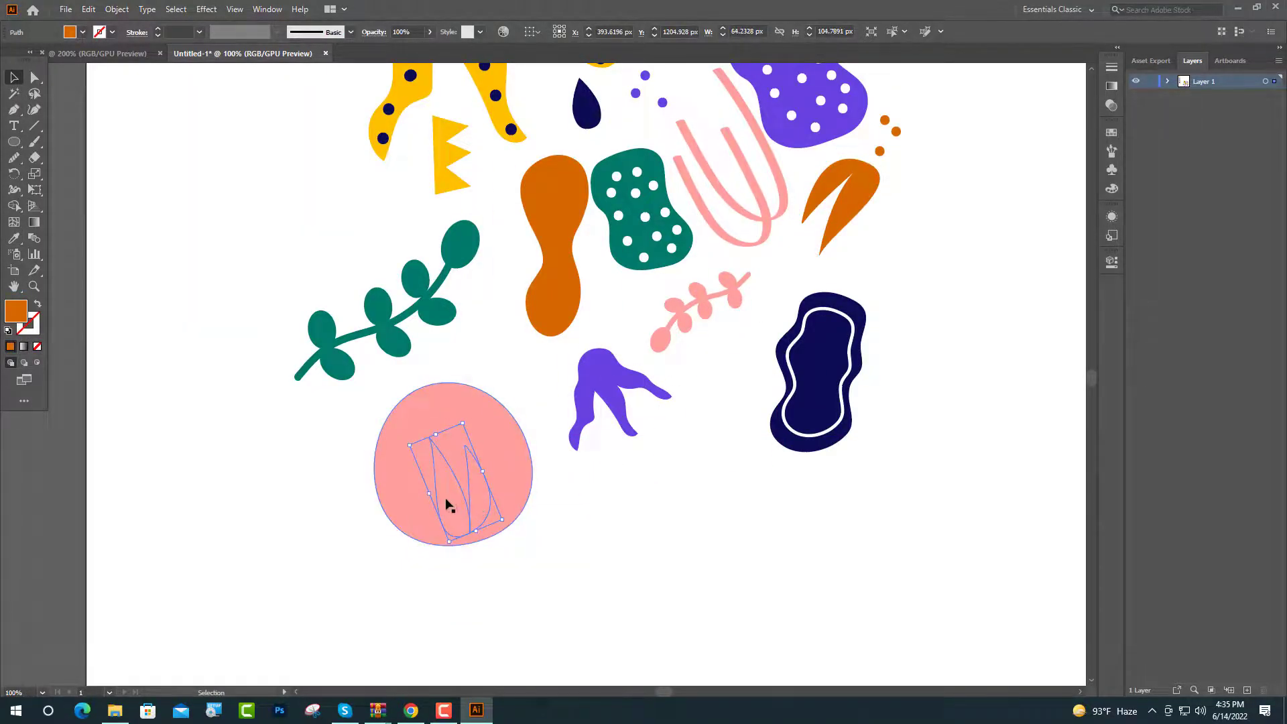
# - Bring the split-leaf copy in front of the pink round shape and recolour it white
pyautogui.rightClick(448, 506)
pyautogui.moveTo(510, 431)
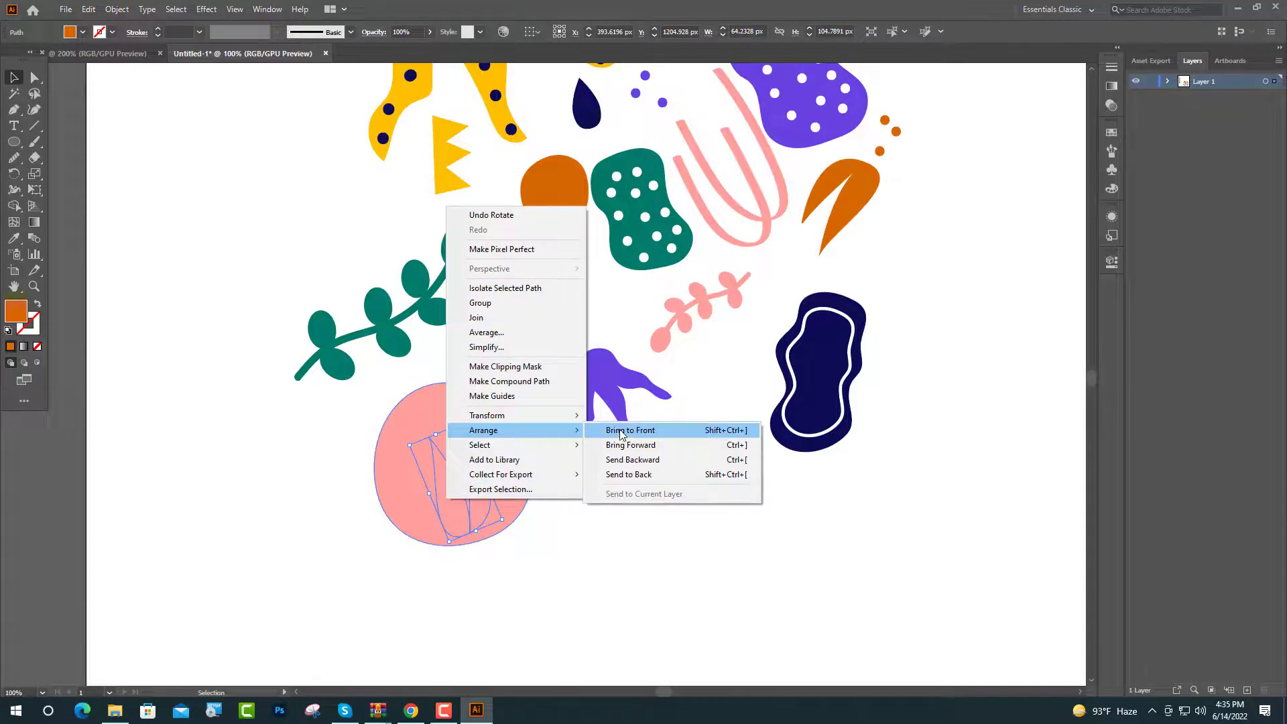
pyautogui.click(620, 430)
pyautogui.press('i')
pyautogui.click(184, 234)
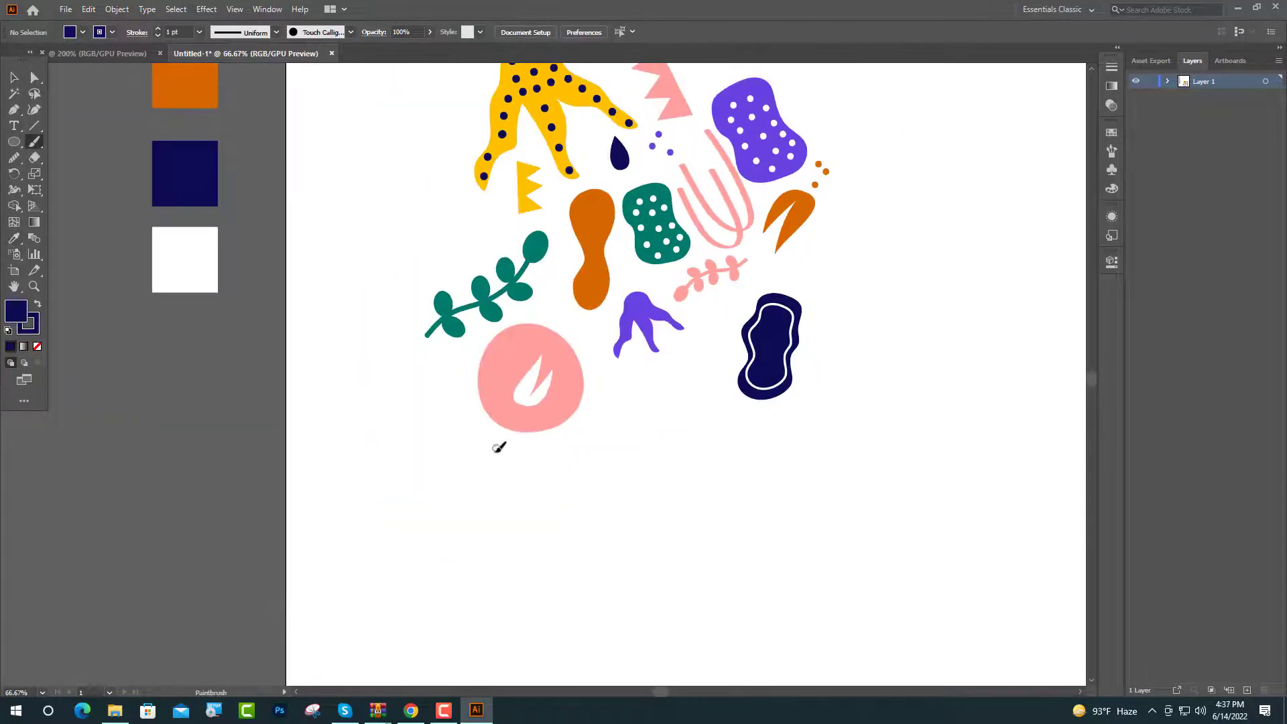
# - Paint a trail of short navy dashes below the pink round shape and a small dash cluster between the green sprig and the orange shape
pyautogui.hotkey('shift', 'x')
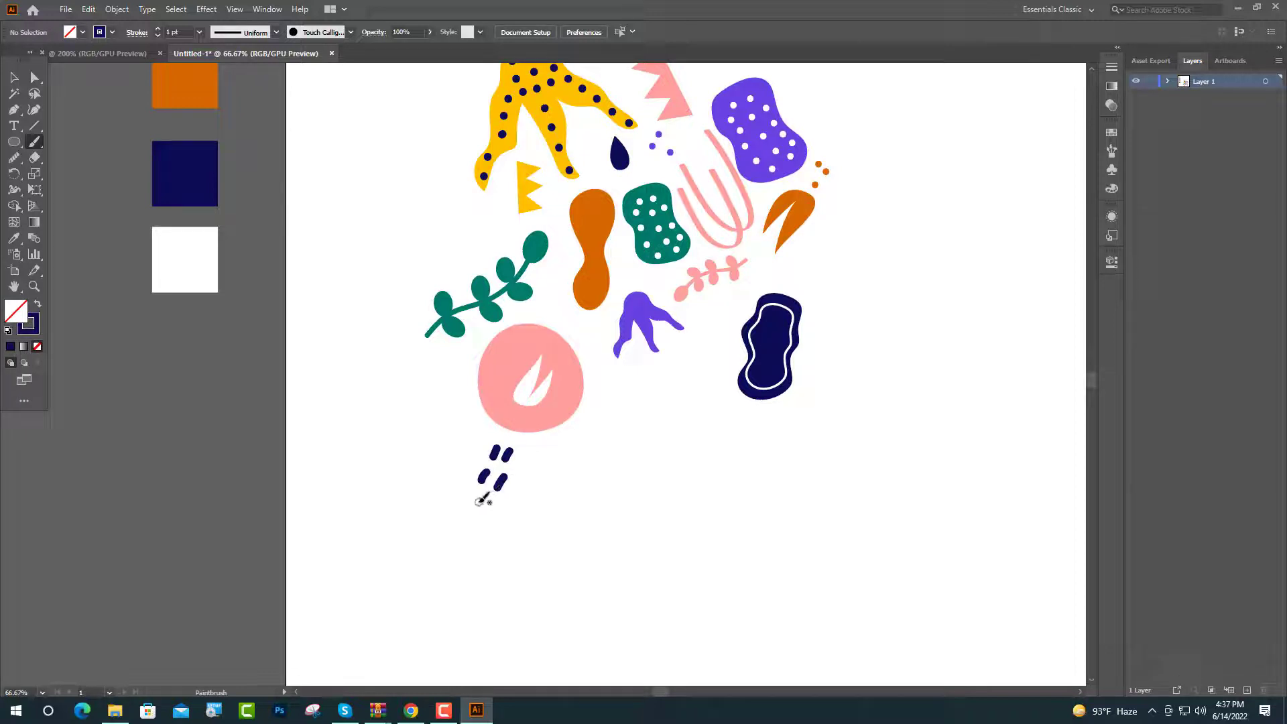
pyautogui.moveTo(480, 502); pyautogui.dragTo(472, 513)
pyautogui.click(509, 437)
pyautogui.press('v')
pyautogui.scroll(3, 550, 307)
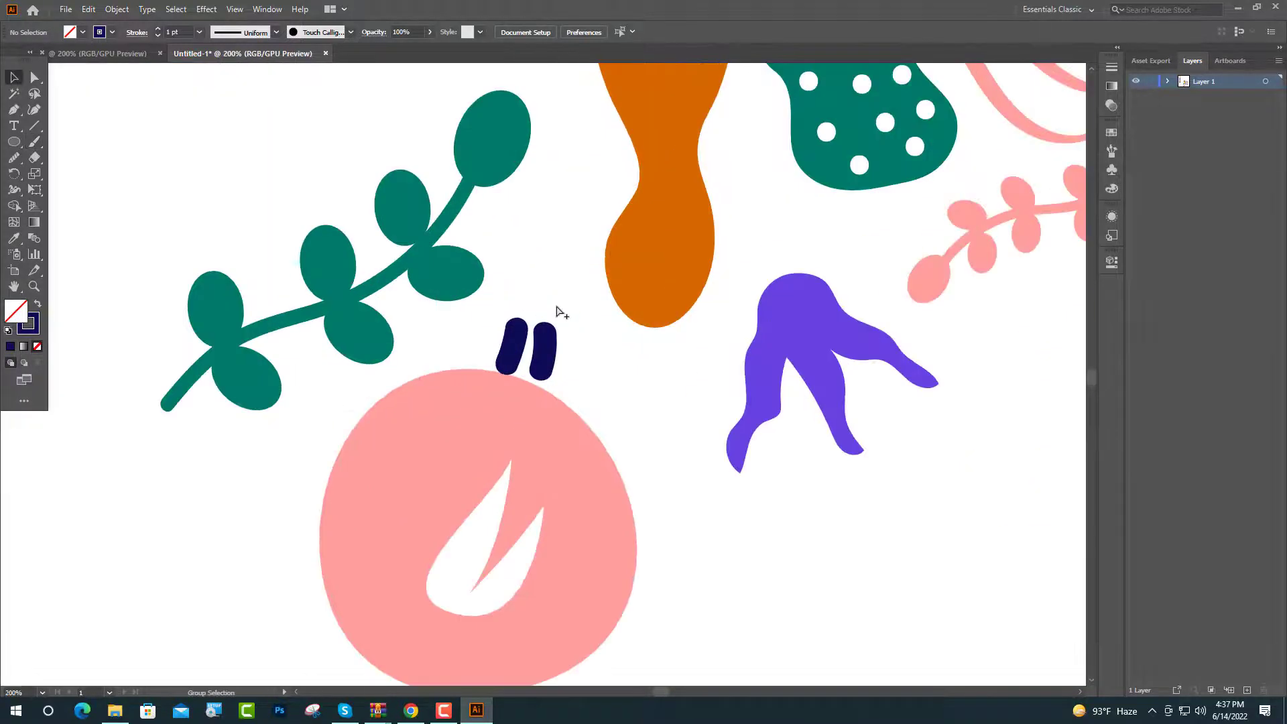
pyautogui.moveTo(500, 327)
pyautogui.mouseDown()
pyautogui.moveTo(565, 365)
pyautogui.moveTo(561, 244)
pyautogui.mouseUp()
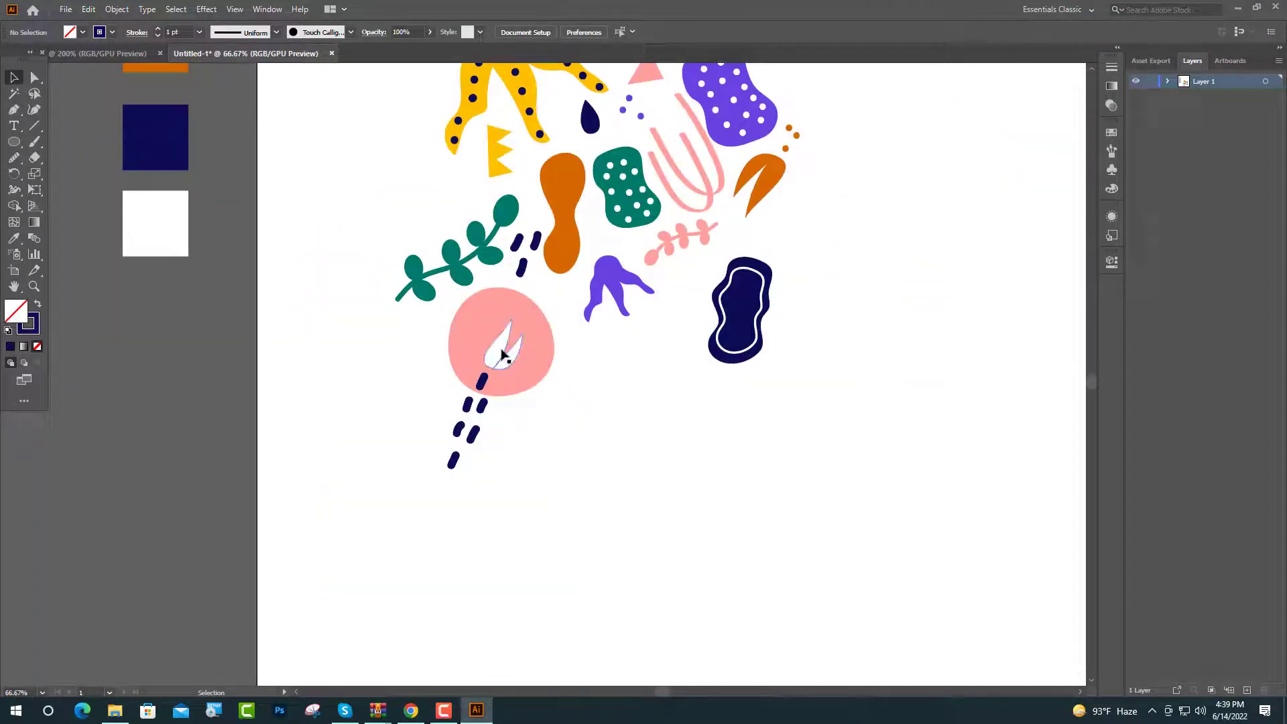
# - Copy the white split leaf to the lower end of the dash trail and recolour it navy
pyautogui.moveTo(503, 346); pyautogui.dragTo(431, 501)
pyautogui.click(14, 238)
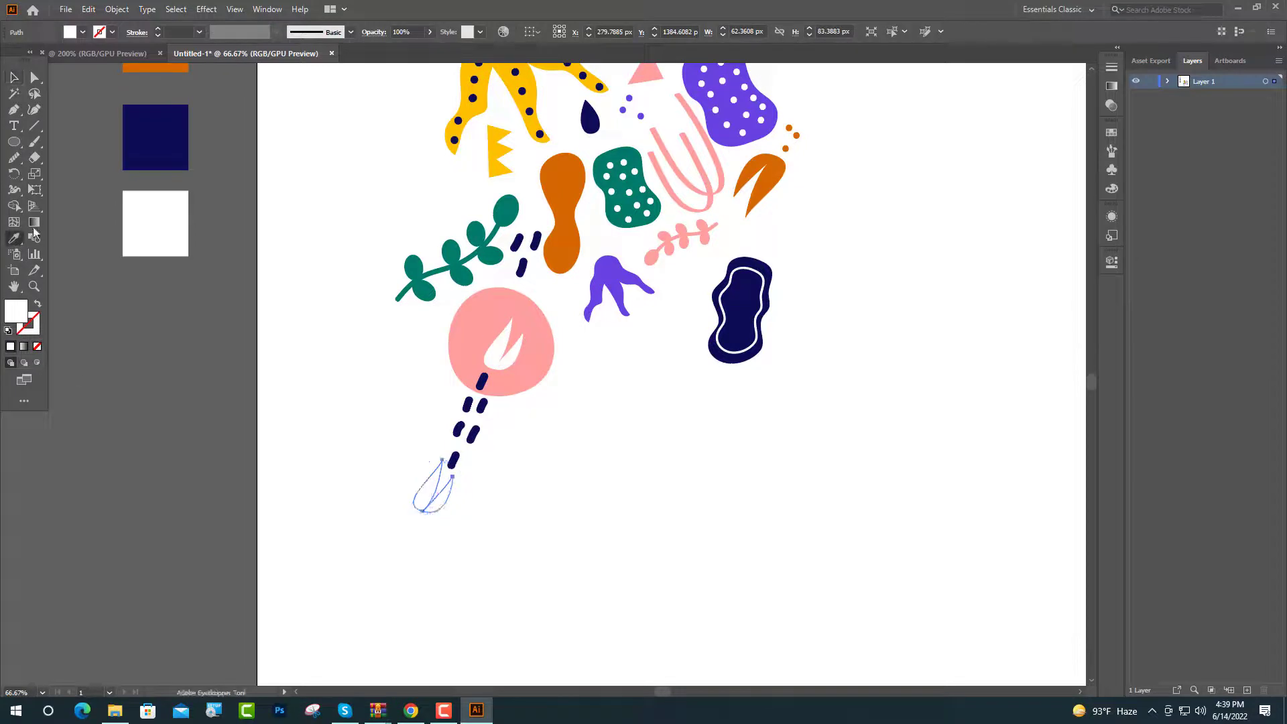
pyautogui.click(156, 138)
pyautogui.click(14, 77)
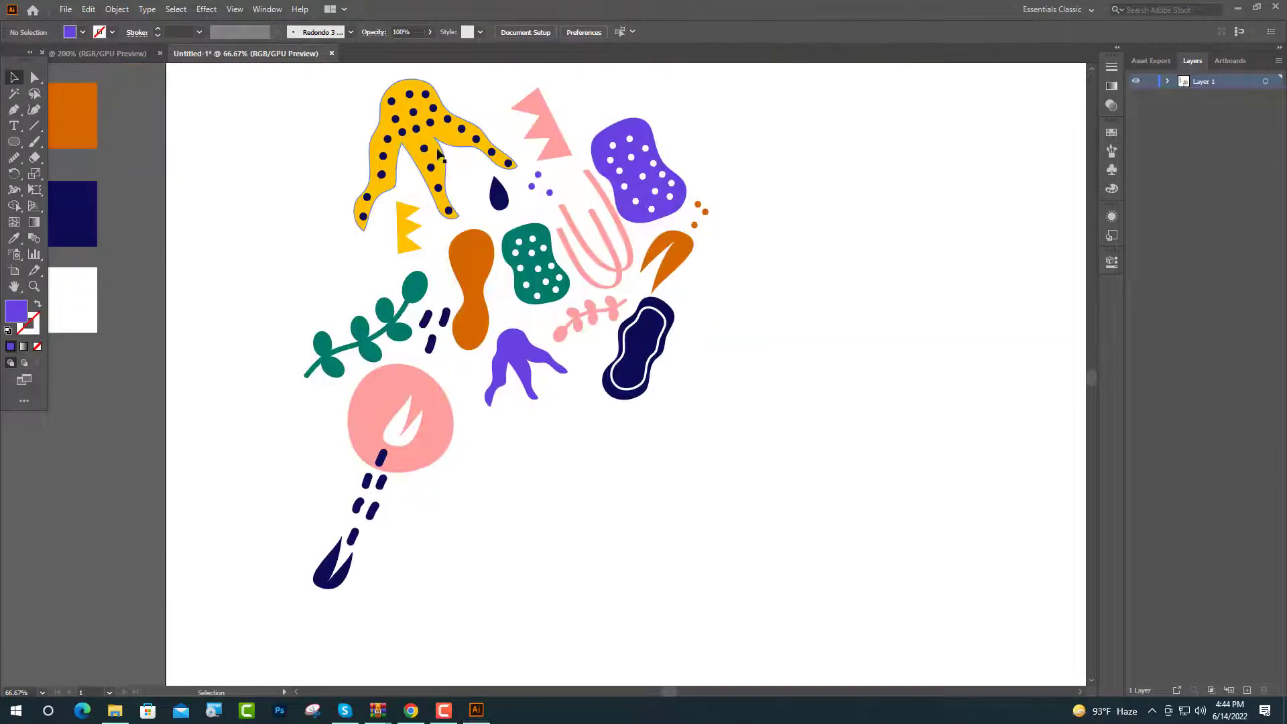
# - Copy the large yellow lobed shape without its dots below the outlined navy blob, spanning about 304 by 263 px
pyautogui.click(436, 153)
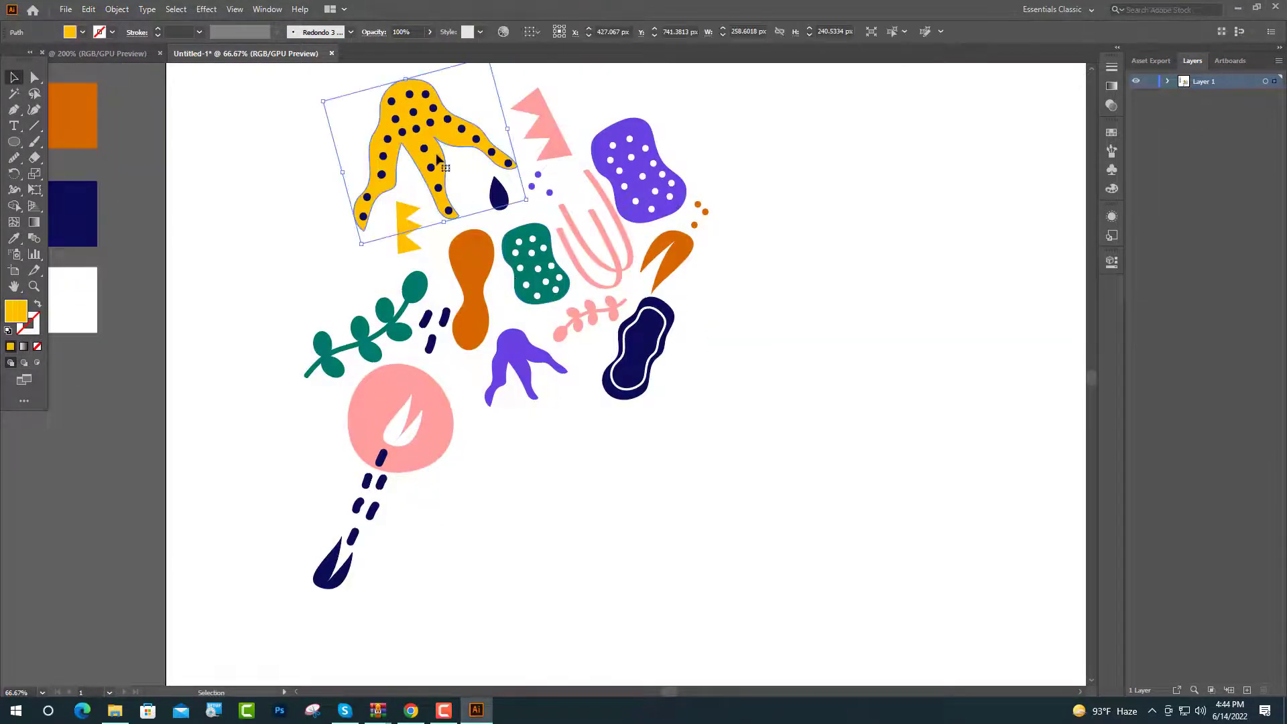
pyautogui.moveTo(435, 153); pyautogui.dragTo(616, 507)
pyautogui.press('i')
pyautogui.scroll(10, 204, 239)
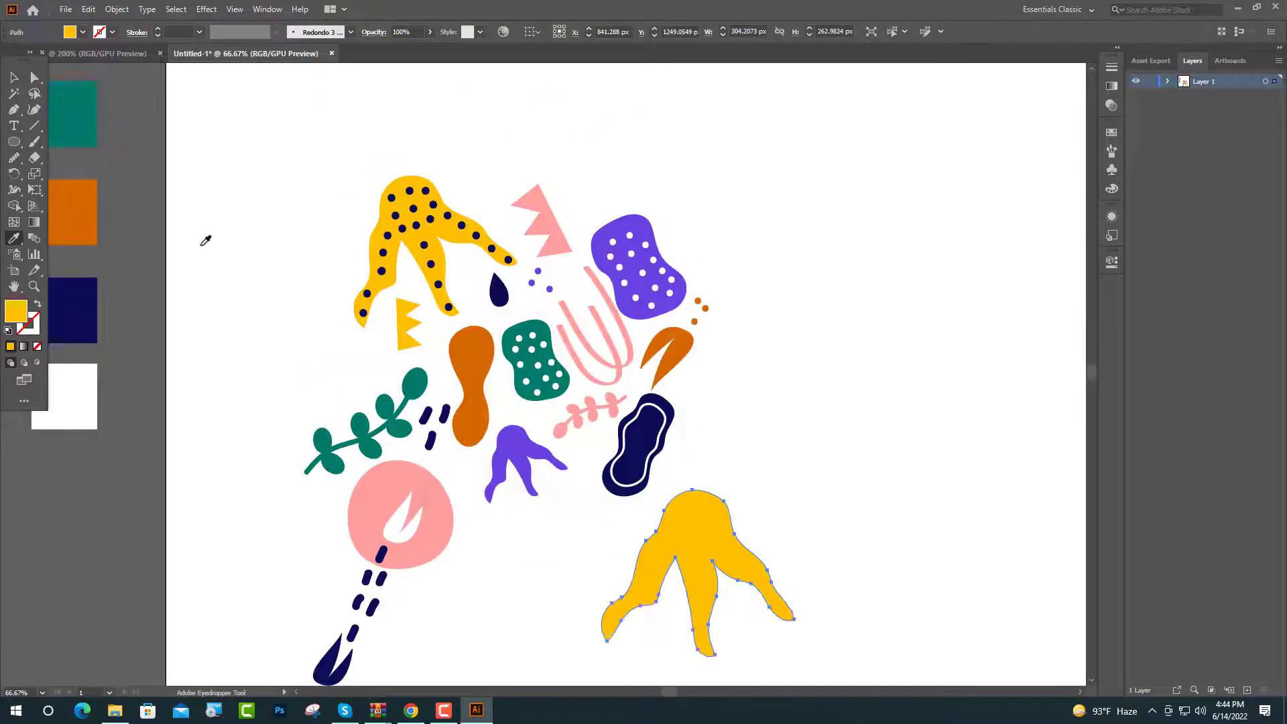
# - Recolour the large lobed copy pink and turn it upside down so its lobes point upward
pyautogui.click(13, 77)
pyautogui.click(497, 253)
pyautogui.scroll(-10, 497, 253)
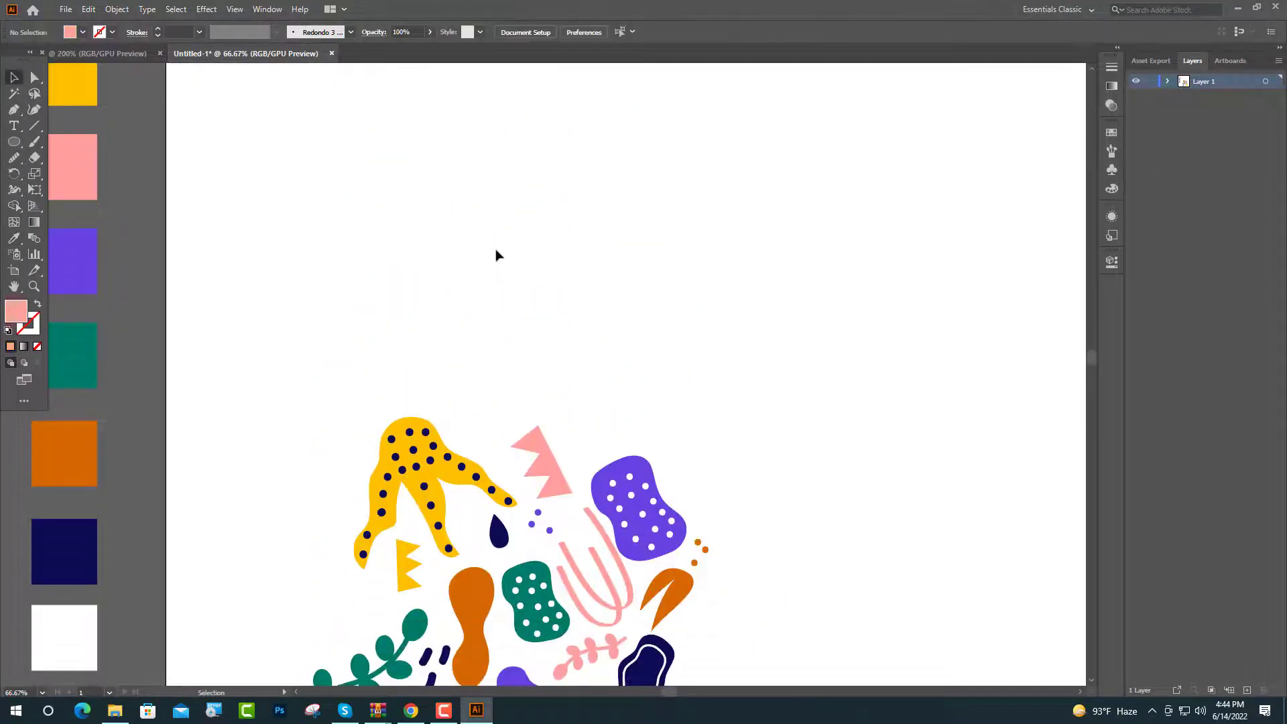
pyautogui.moveTo(708, 435); pyautogui.dragTo(721, 421)
pyautogui.moveTo(813, 555); pyautogui.dragTo(576, 401)
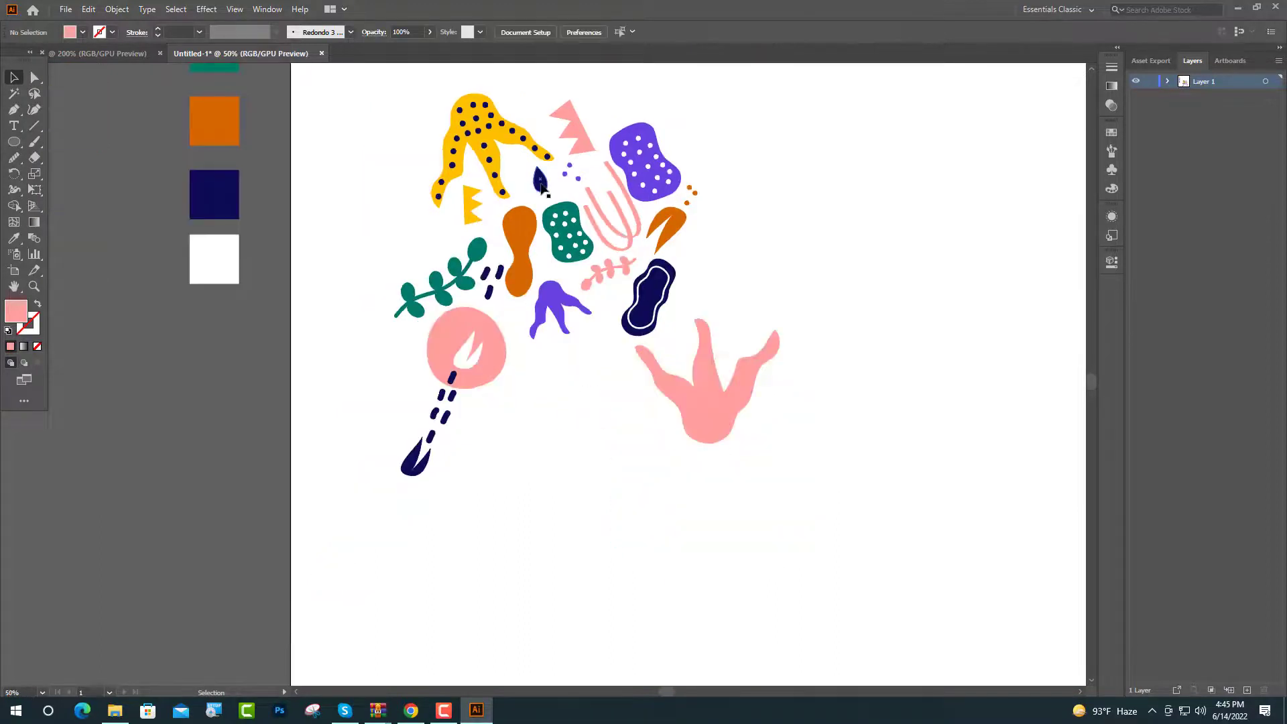
# - Copy the navy drop beside the large pink lobed shape and build a cluster of three drops from resized, rotated copies
pyautogui.moveTo(541, 190); pyautogui.dragTo(618, 398)
pyautogui.click(554, 574)
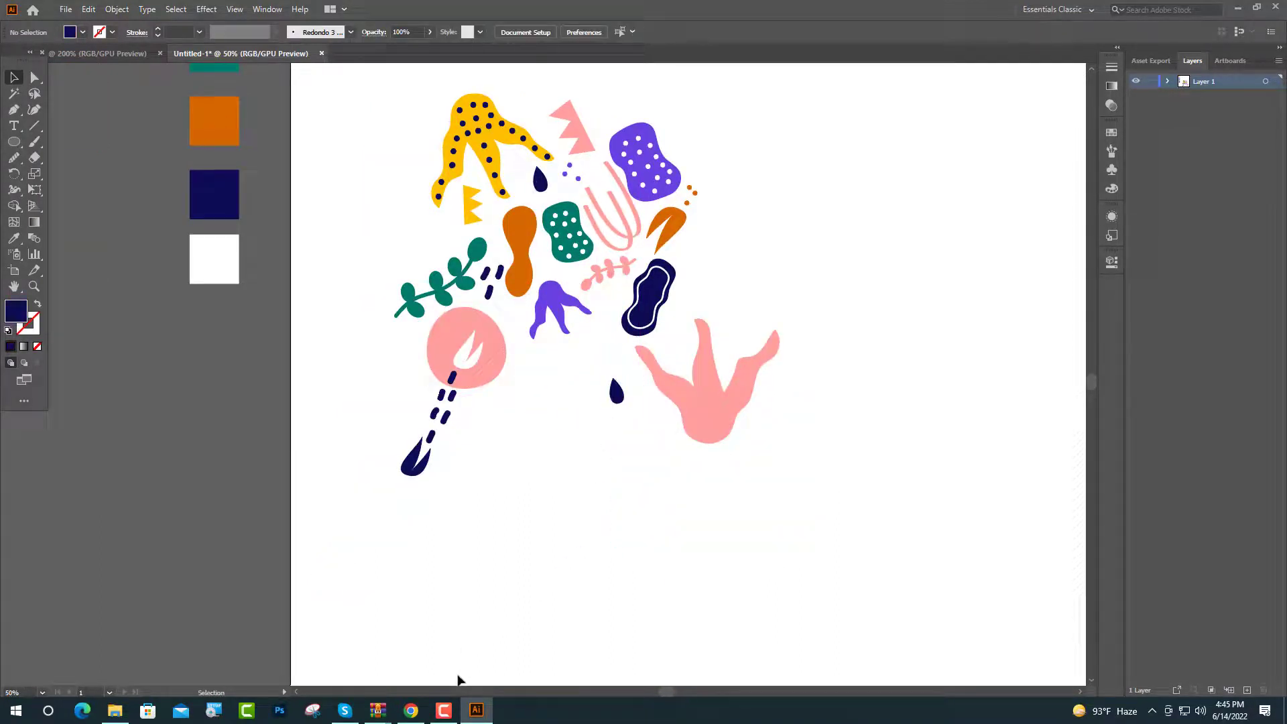
pyautogui.click(443, 710)
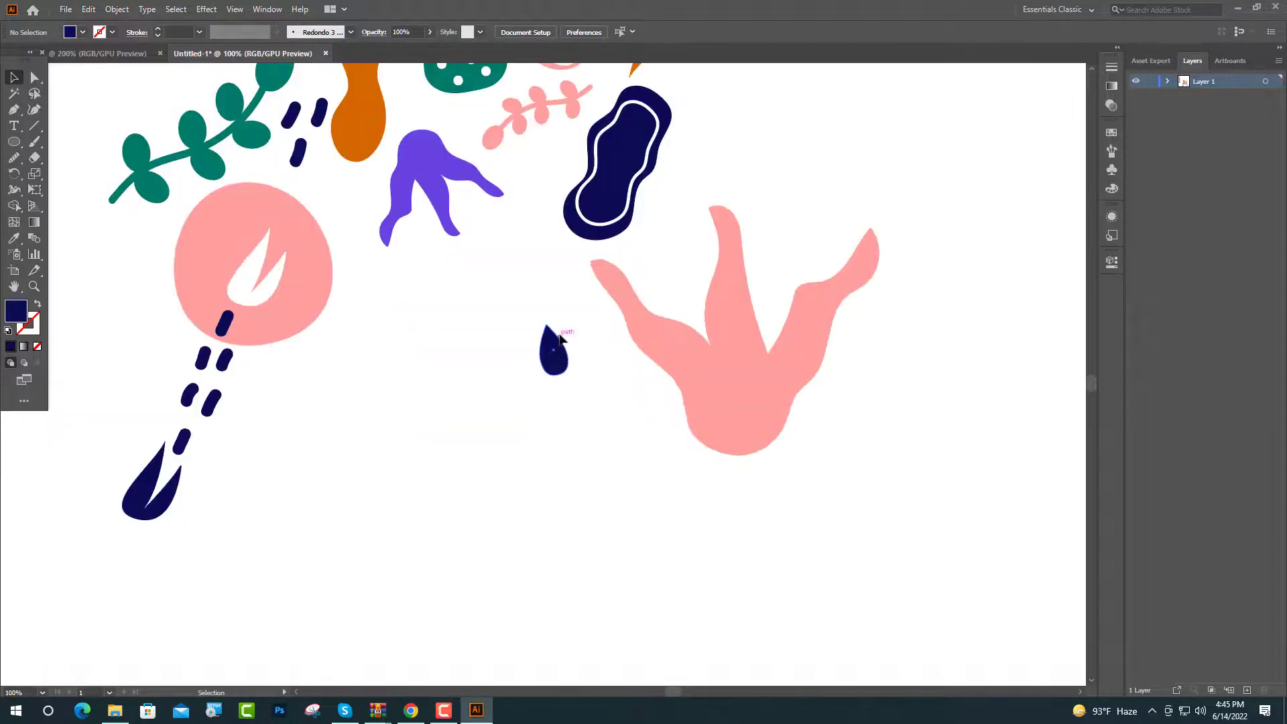
pyautogui.moveTo(559, 366); pyautogui.dragTo(531, 484)
pyautogui.scroll(3, 565, 347)
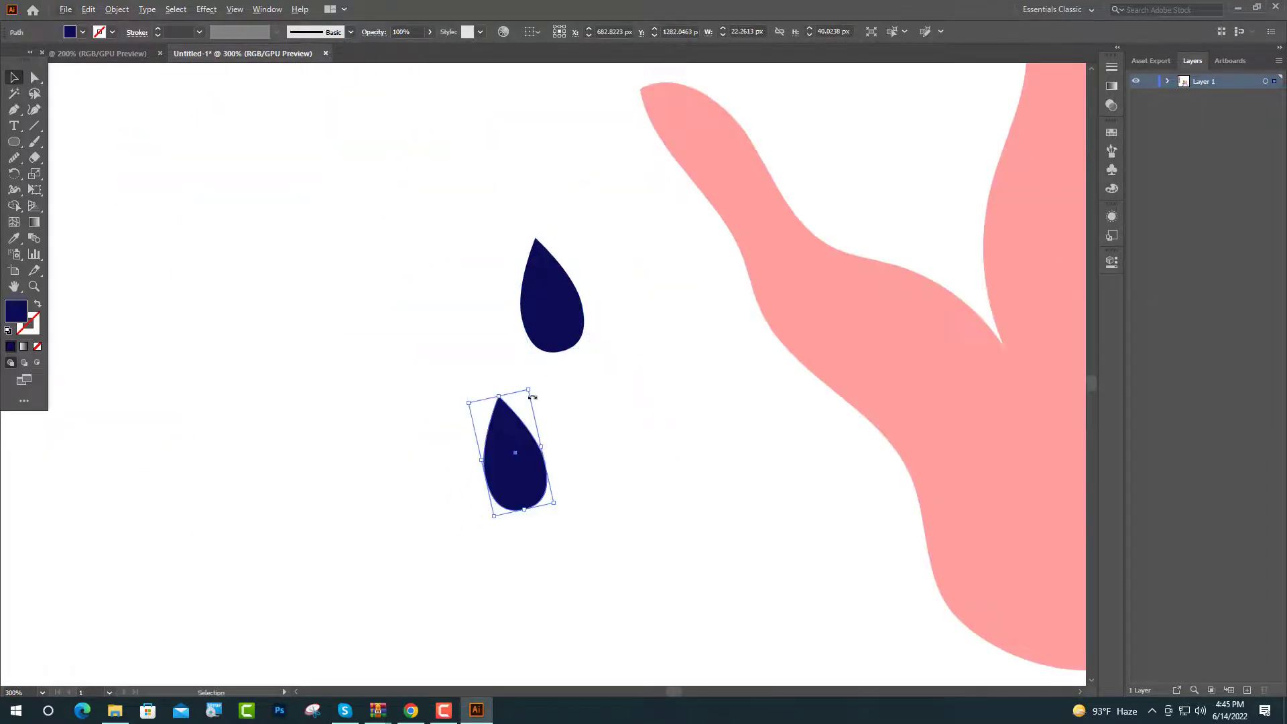
pyautogui.moveTo(531, 393)
pyautogui.mouseDown()
pyautogui.moveTo(533, 417)
pyautogui.moveTo(570, 456)
pyautogui.moveTo(640, 448)
pyautogui.moveTo(638, 425)
pyautogui.mouseUp()
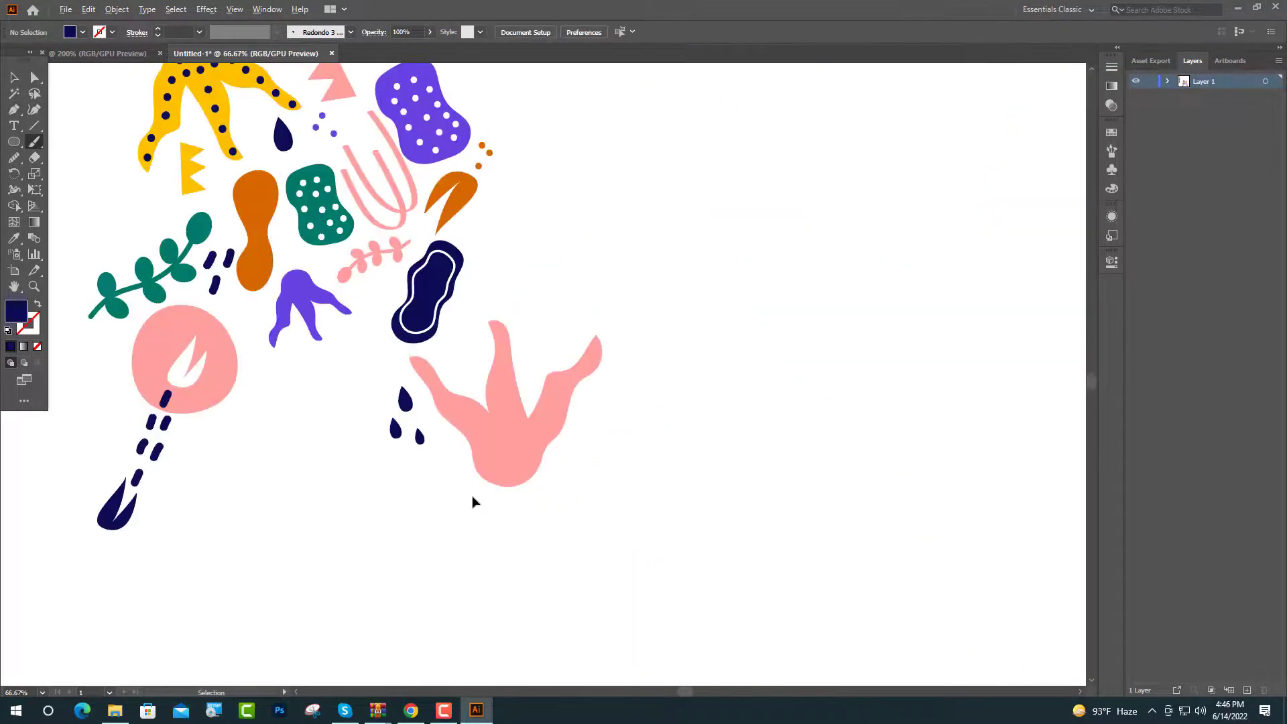
# - Paint three small navy dots between the drop cluster and the large pink lobed shape
pyautogui.scroll(5, 474, 503)
pyautogui.hotkey('shift', 'x')
pyautogui.click(393, 347)
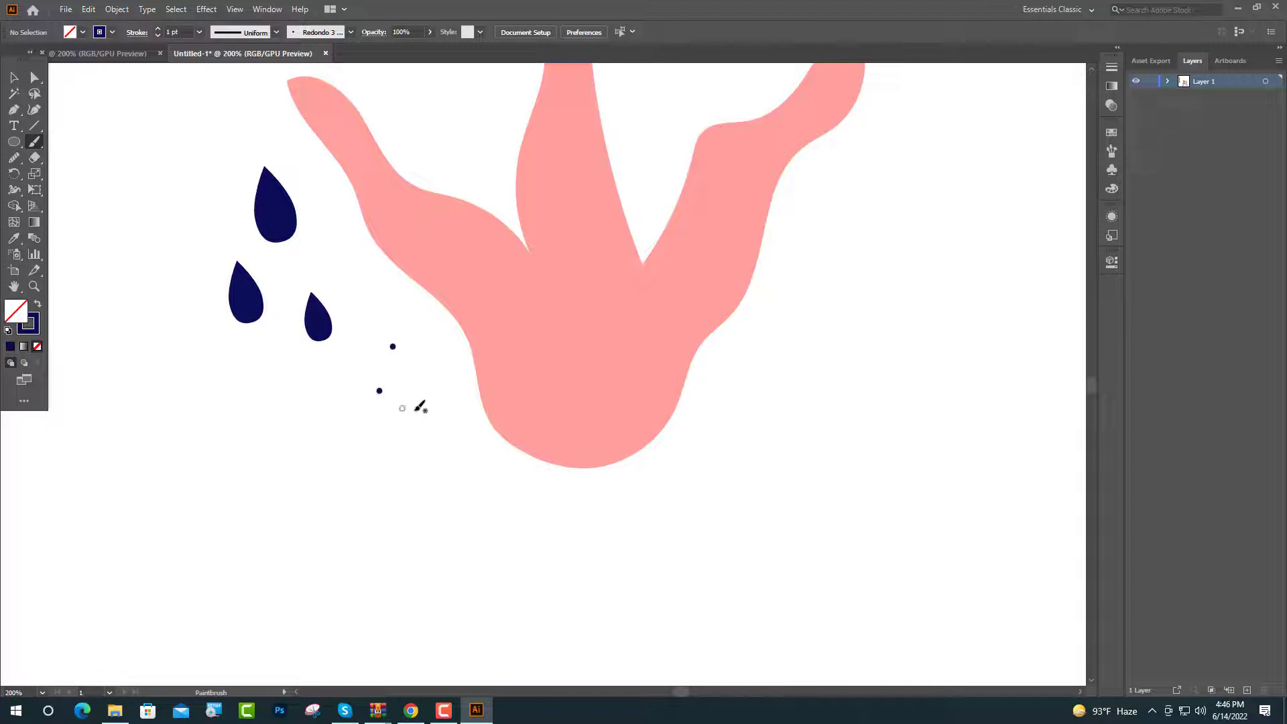
pyautogui.click(430, 410)
# - Apply a larger round calligraphic brush to the three small navy dots
pyautogui.scroll(-5, 340, 391)
pyautogui.press('v')
pyautogui.moveTo(341, 397); pyautogui.dragTo(356, 382)
pyautogui.click(1111, 152)
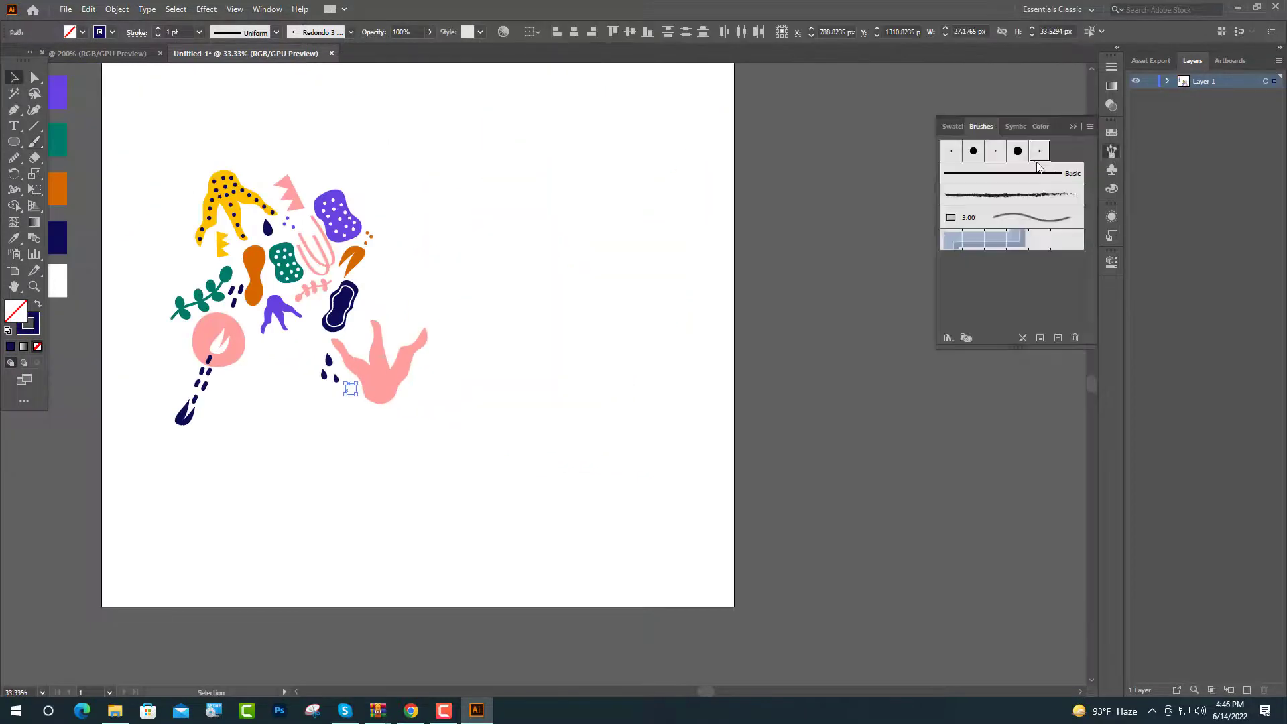
pyautogui.click(1017, 151)
pyautogui.click(1073, 127)
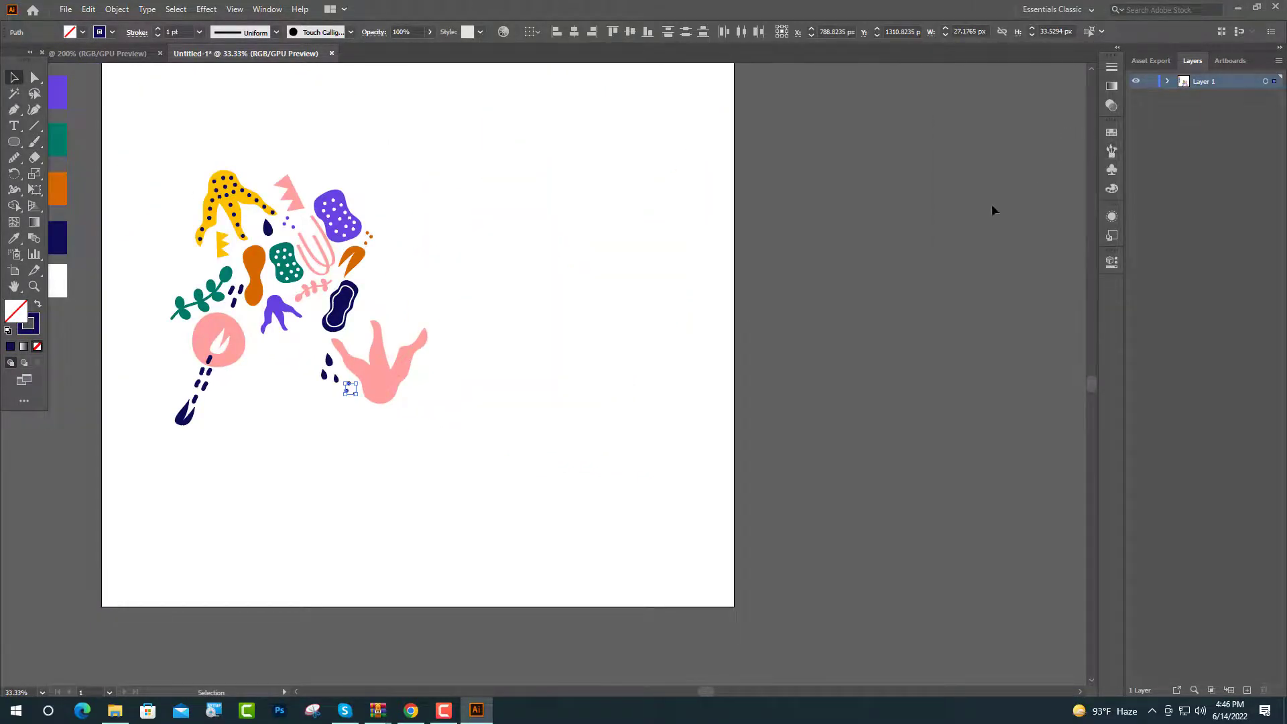
# - Recolour the three dots beside the pink lobed shape yellow, sampling the dotted yellow shape
pyautogui.scroll(4, 422, 411)
pyautogui.scroll(-3, 365, 396)
pyautogui.press('i')
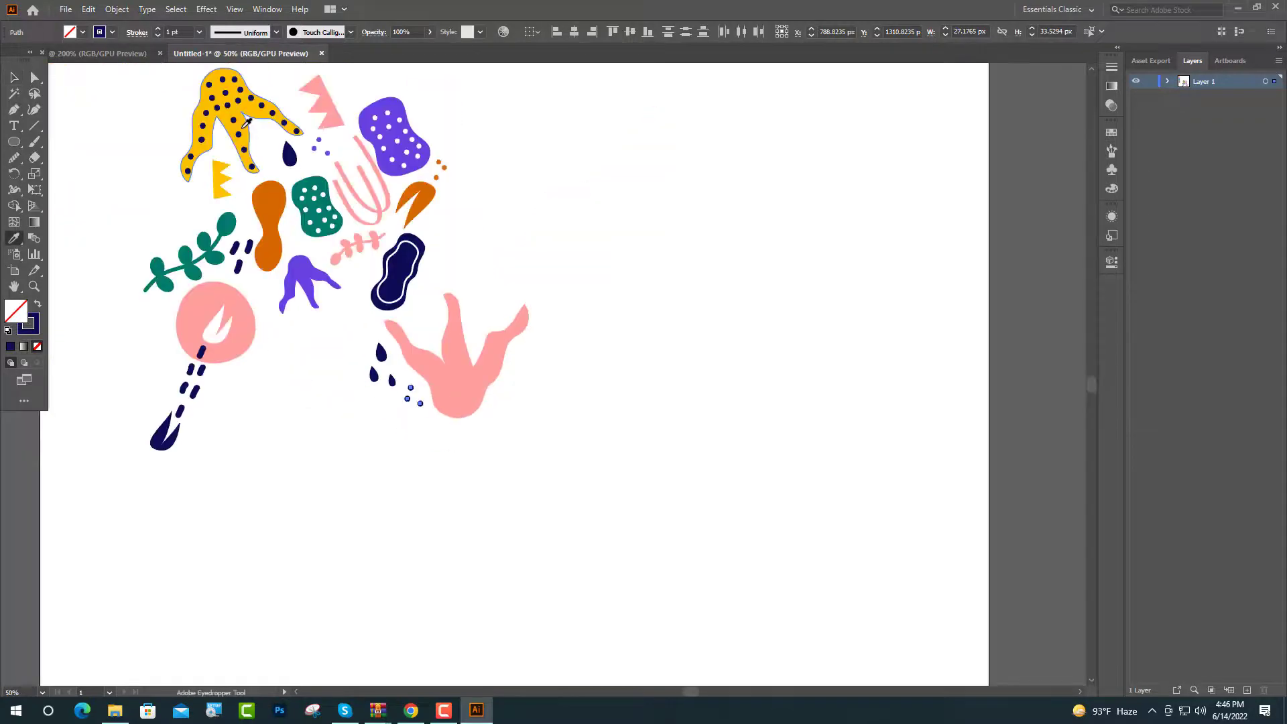
pyautogui.click(247, 121)
pyautogui.click(14, 77)
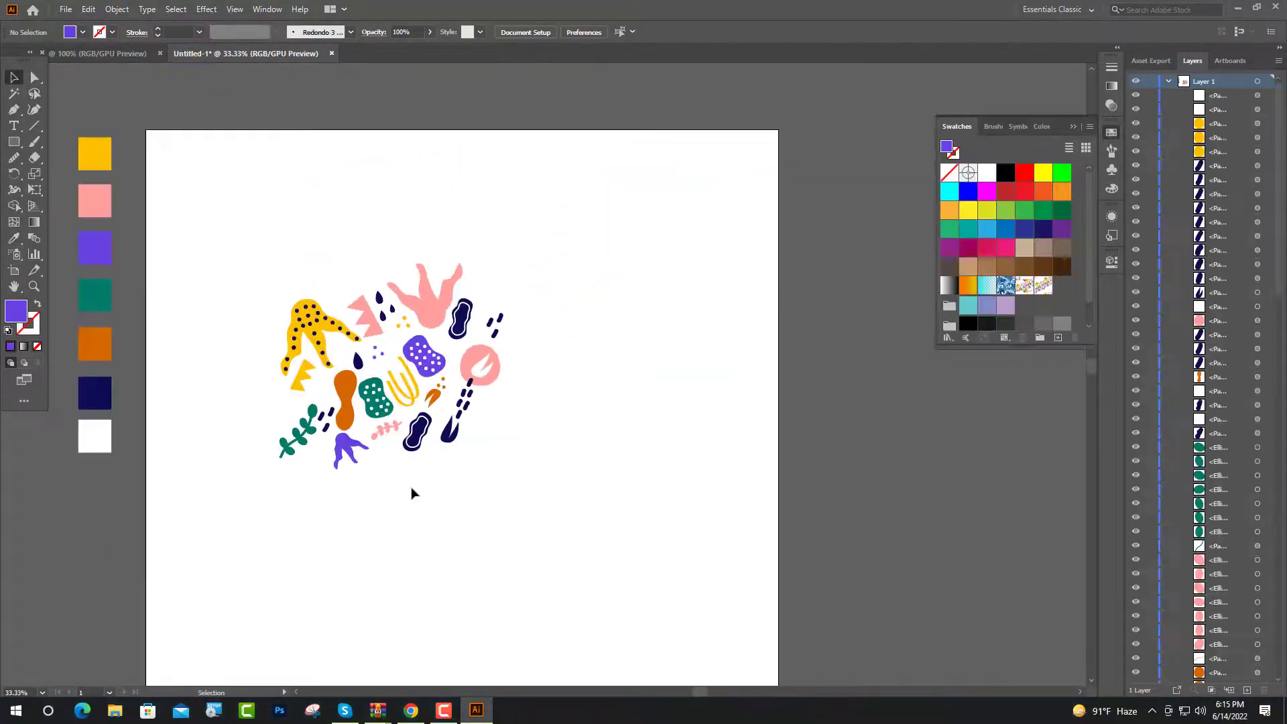
# - Select the whole arrangement of shapes and place a duplicate directly beside the original, slightly lower
pyautogui.scroll(2, 413, 494)
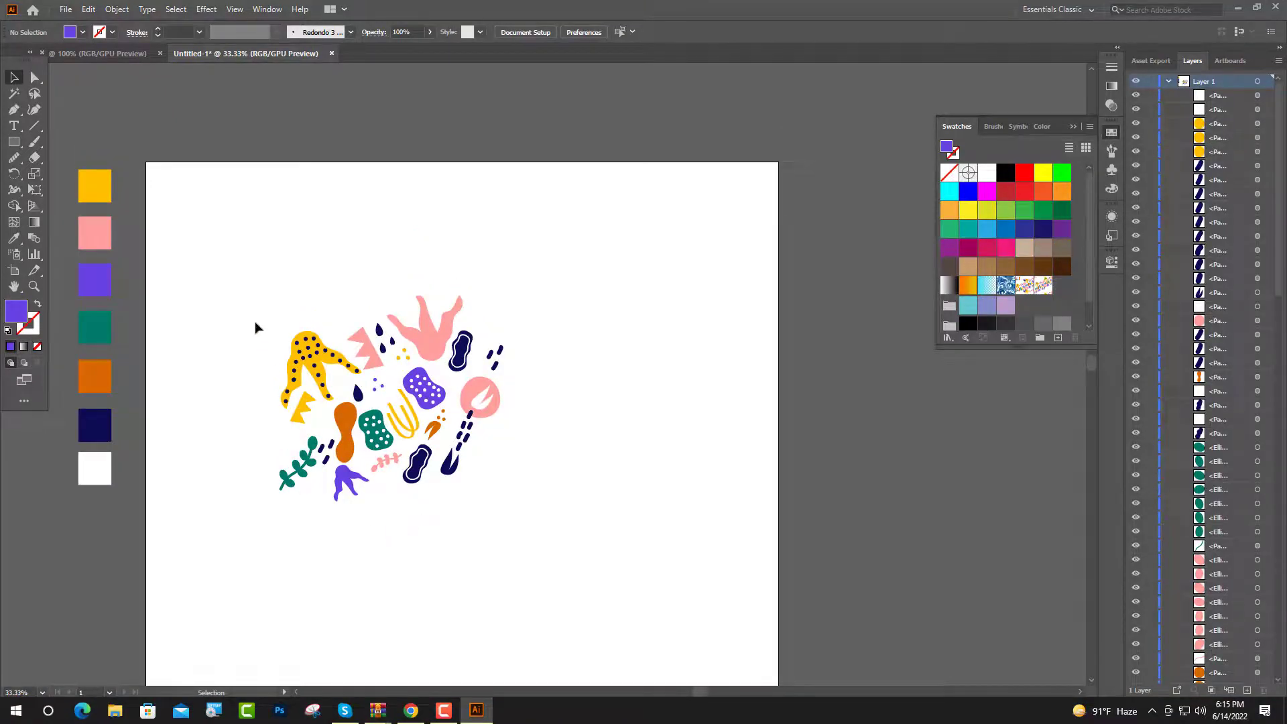
pyautogui.moveTo(255, 327); pyautogui.dragTo(498, 544)
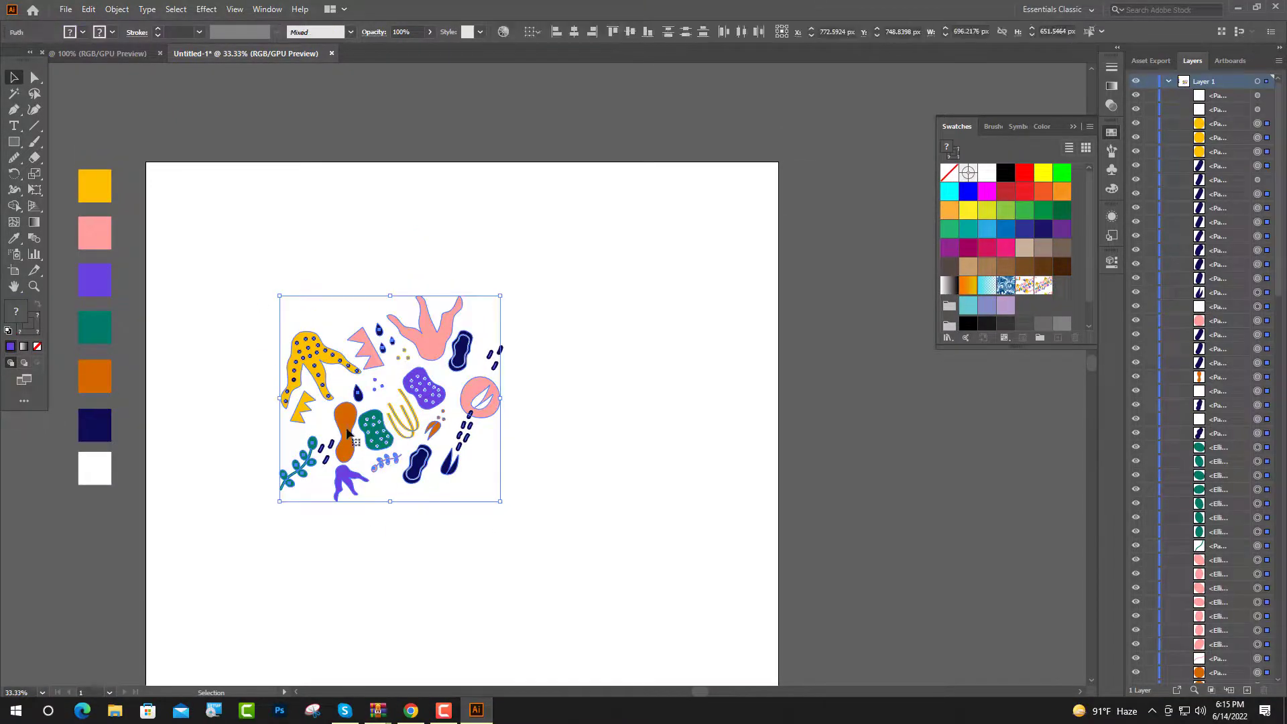
pyautogui.moveTo(347, 429); pyautogui.dragTo(385, 456)
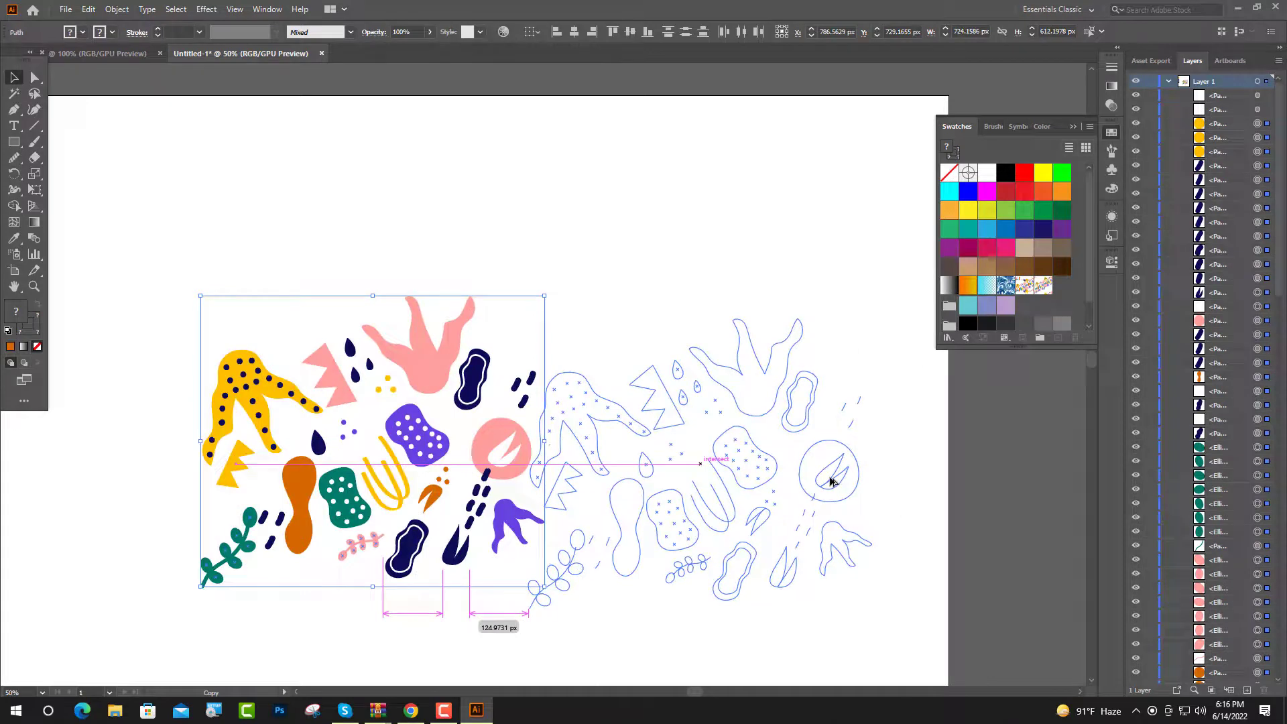
pyautogui.moveTo(830, 481); pyautogui.dragTo(830, 483)
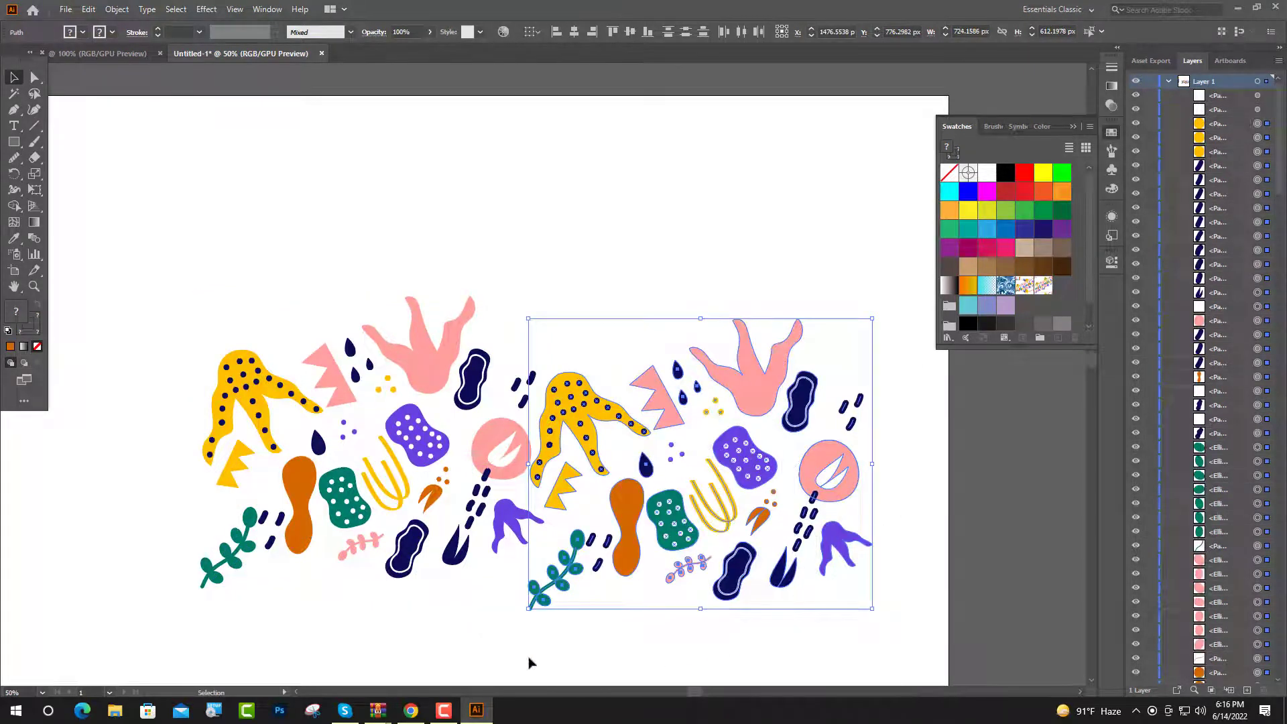
pyautogui.click(671, 623)
pyautogui.click(841, 544)
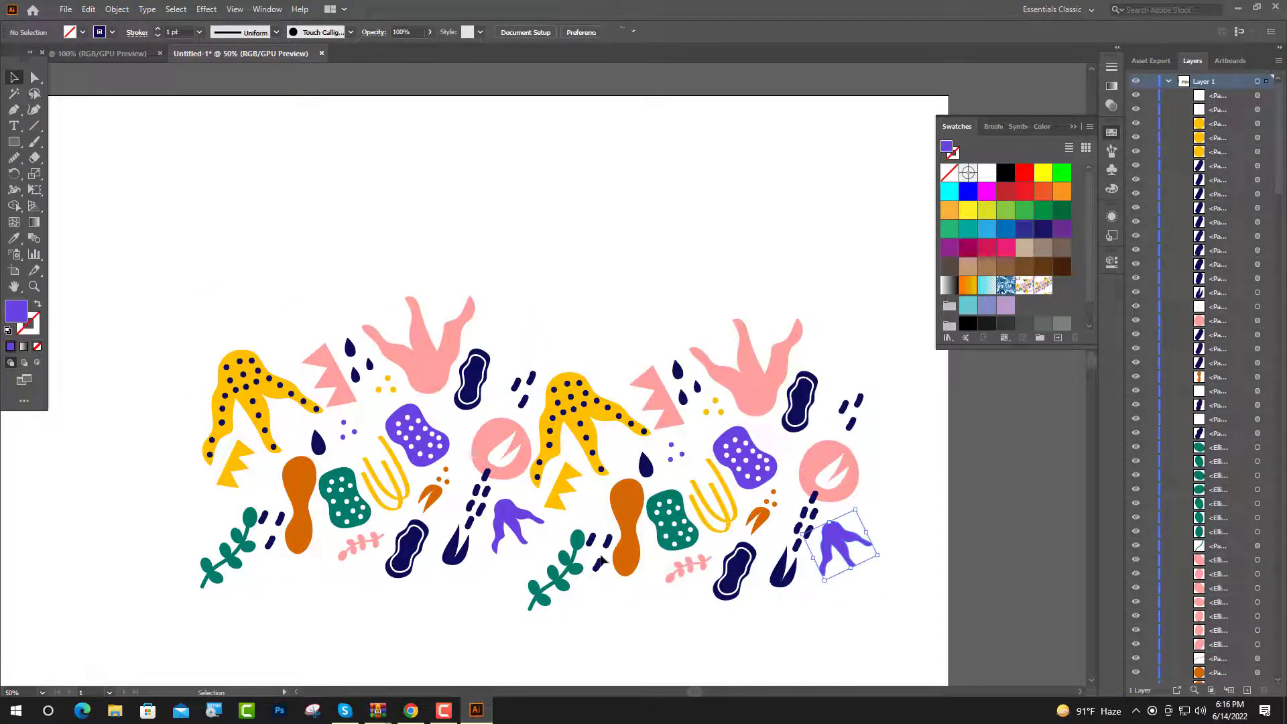
pyautogui.click(598, 565)
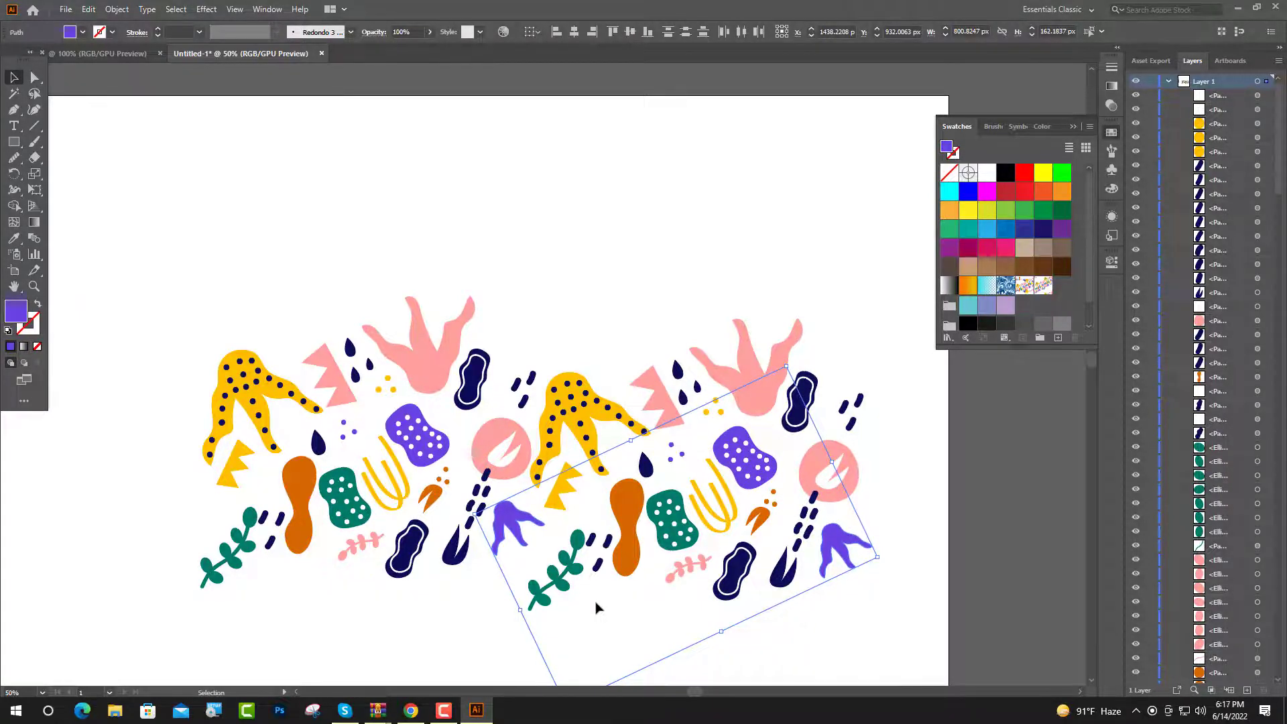
# - Select both sets of shapes and make a repeating pattern from them, acknowledging the new swatch notice
pyautogui.hotkey('ctrl', '-')
pyautogui.moveTo(244, 345); pyautogui.dragTo(666, 583)
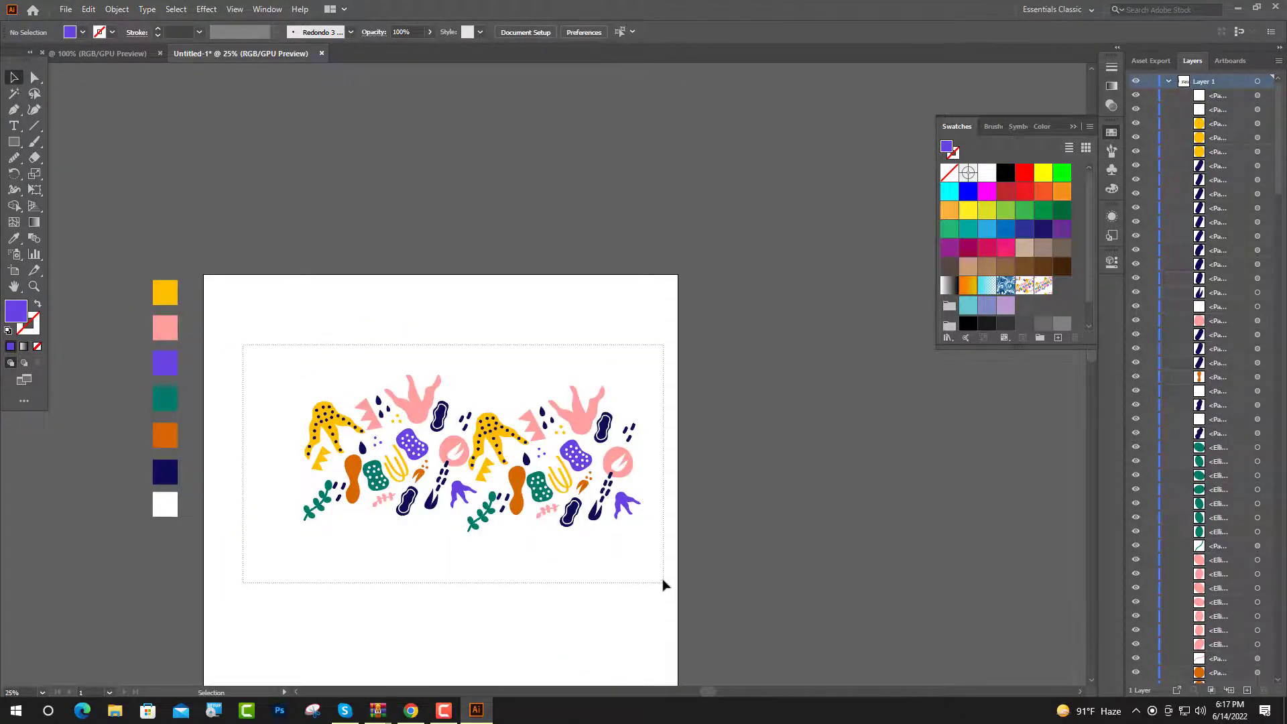
pyautogui.click(116, 9)
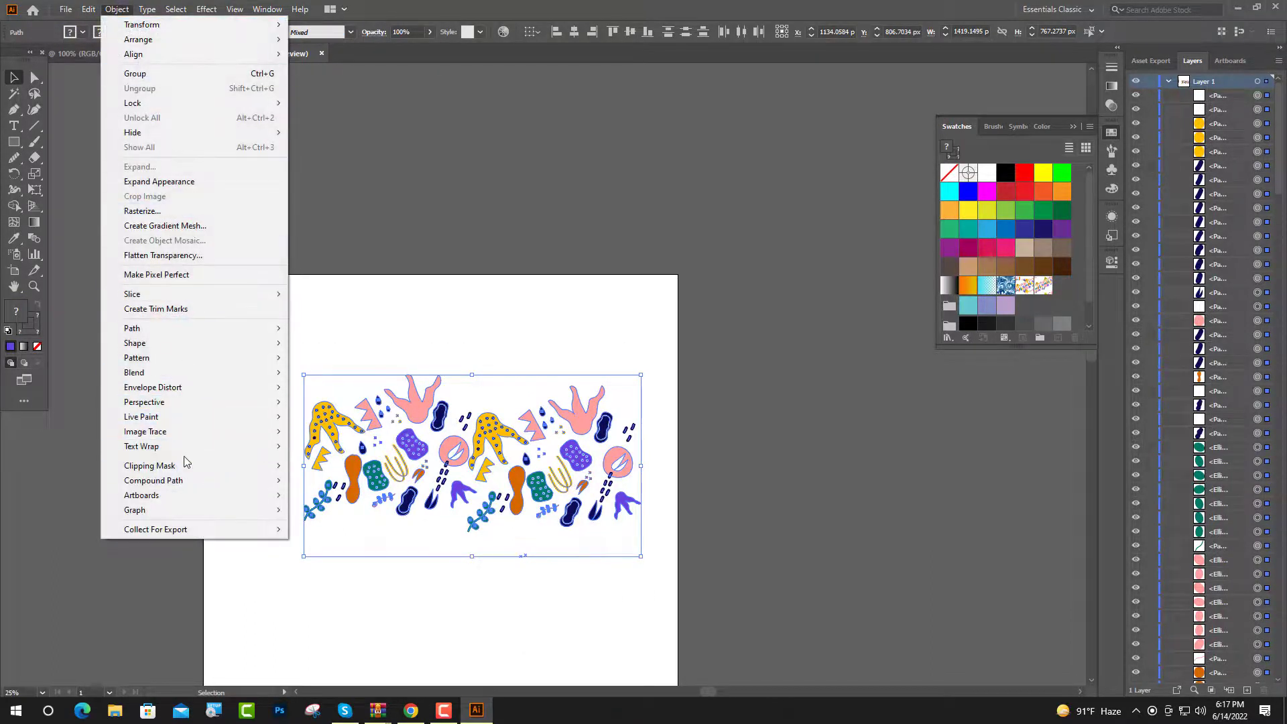
pyautogui.moveTo(221, 371)
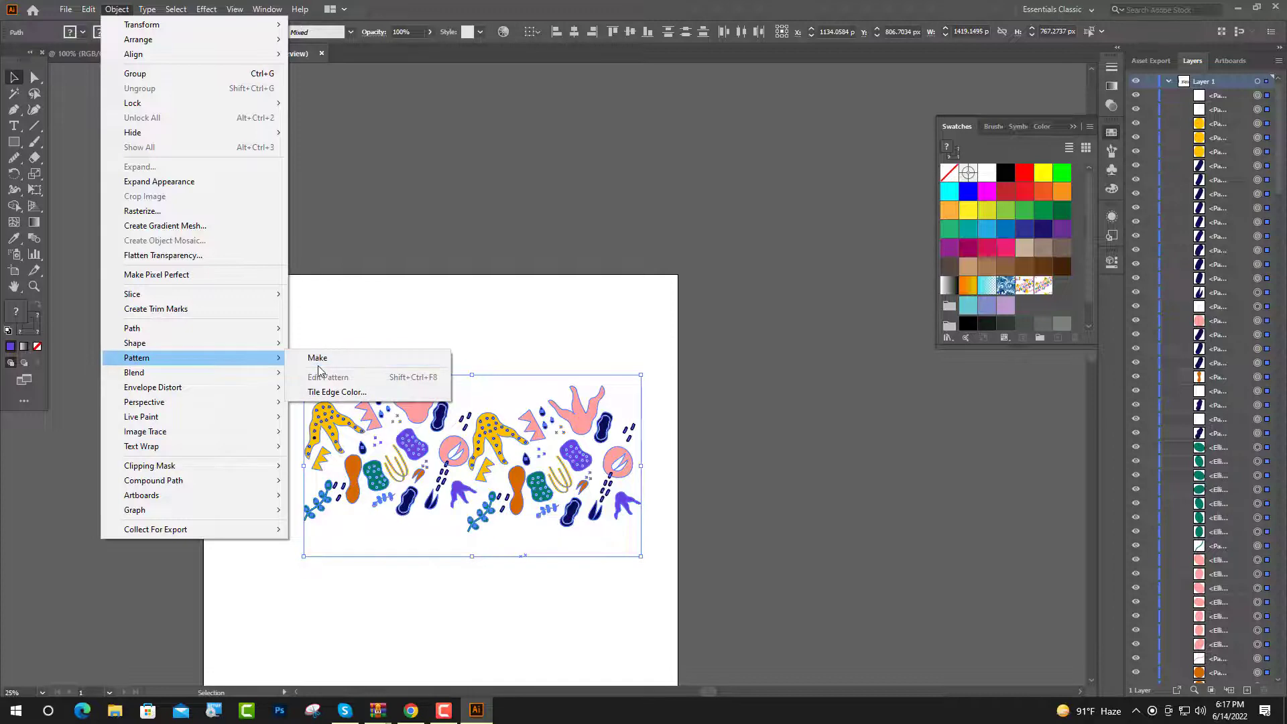
pyautogui.click(339, 363)
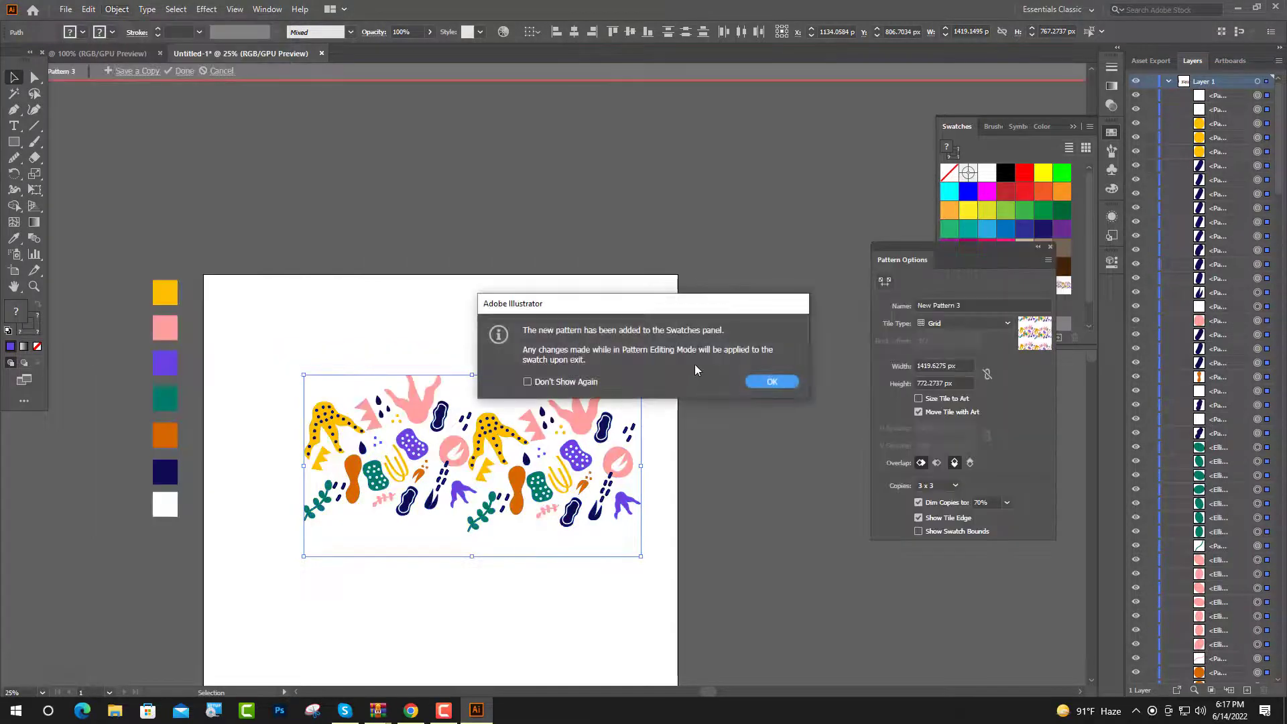
pyautogui.click(772, 381)
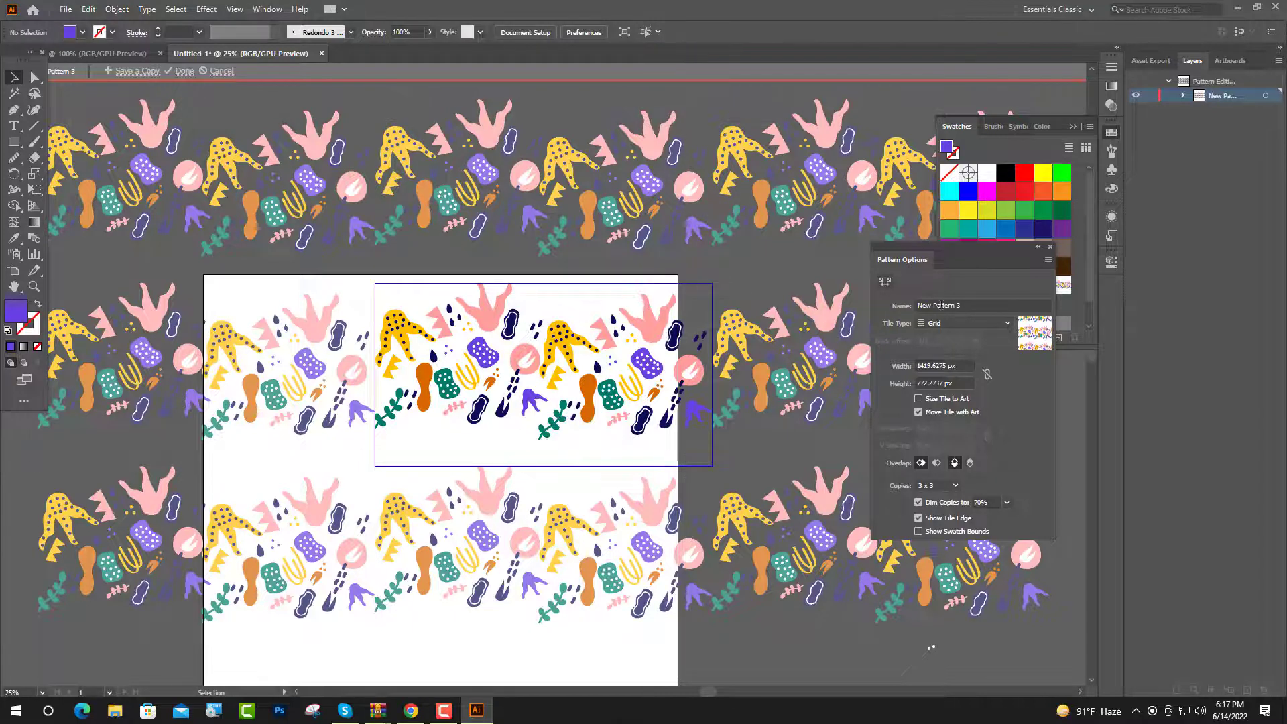
# - Tighten the pattern tile with the Pattern Tile tool to about 1398 × 576 px around the shapes
pyautogui.click(888, 284)
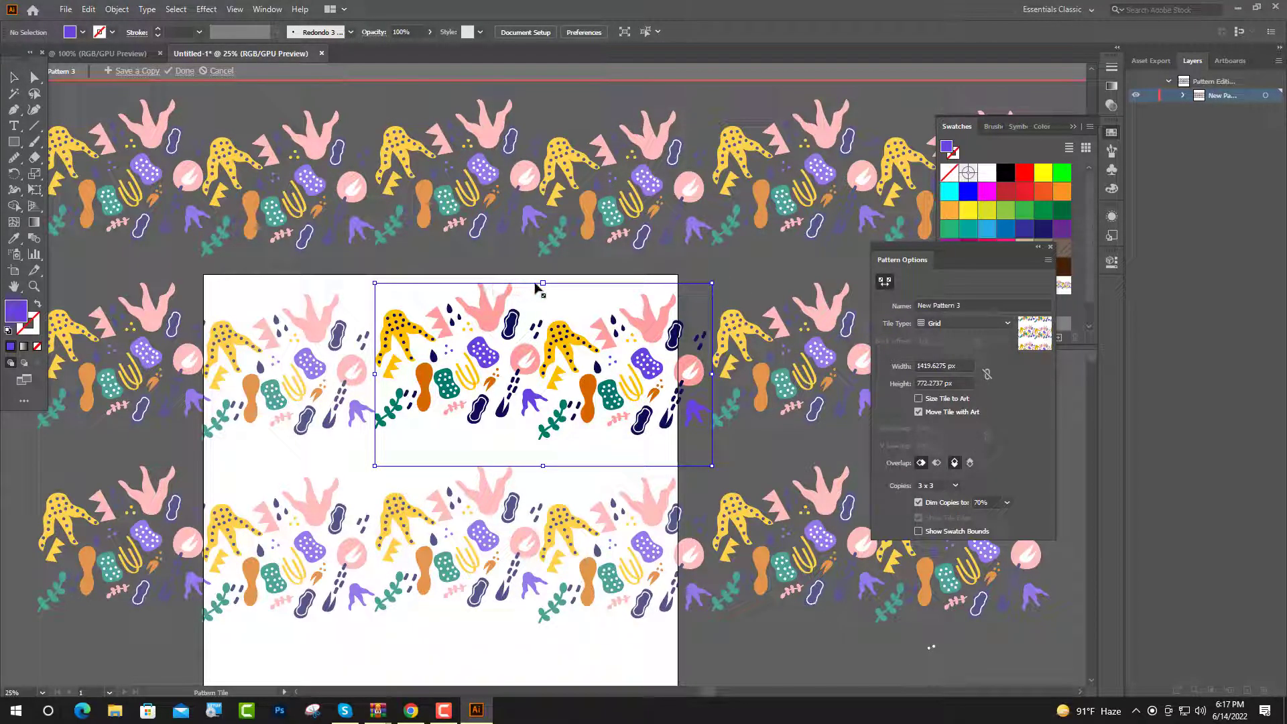
pyautogui.moveTo(543, 283); pyautogui.dragTo(543, 301)
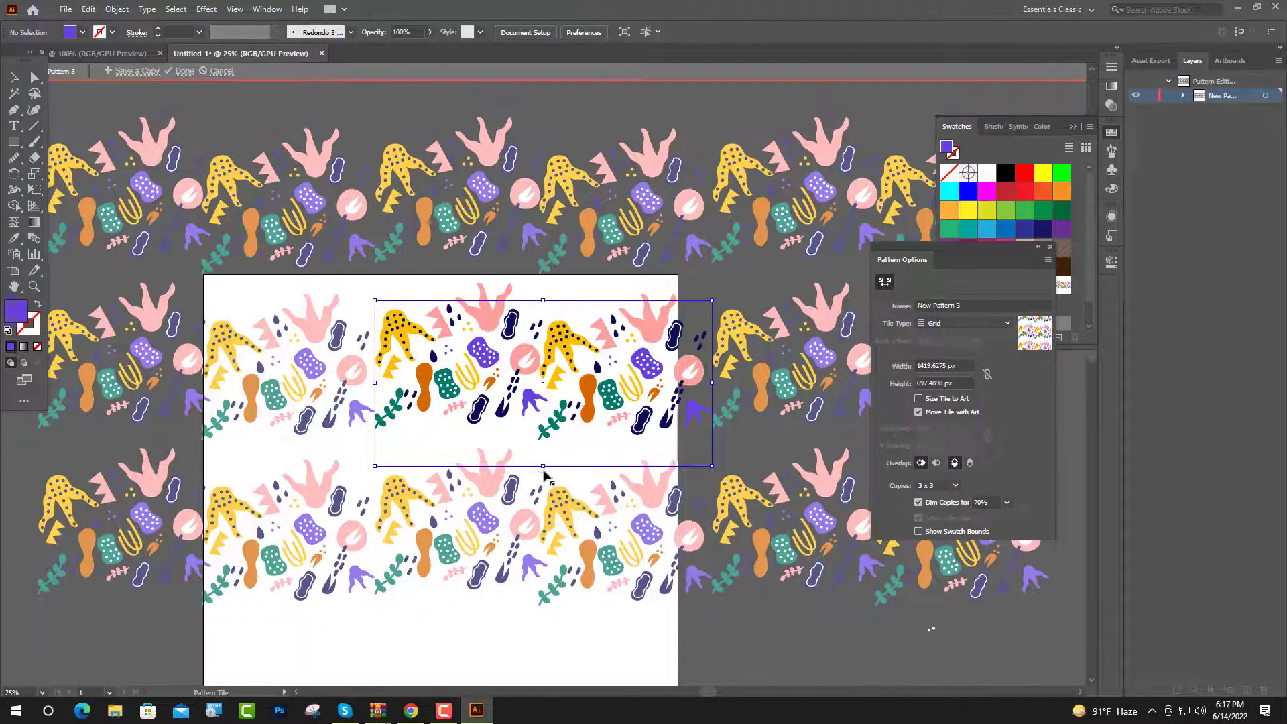
pyautogui.moveTo(543, 465); pyautogui.dragTo(544, 446)
pyautogui.moveTo(375, 370); pyautogui.dragTo(381, 370)
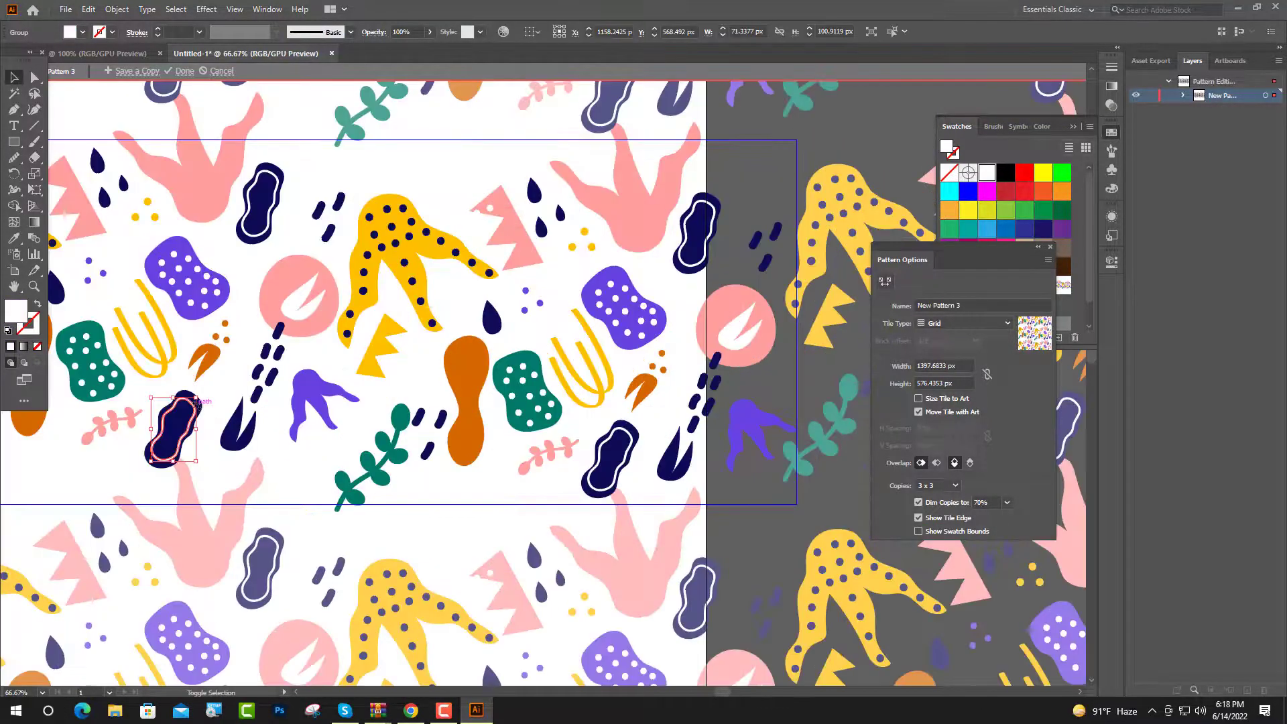
# - Select both lower navy blobs with the white wavy outline inside the tile and nudge them left and up
pyautogui.scroll(2, 191, 415)
pyautogui.scroll(-4, 213, 440)
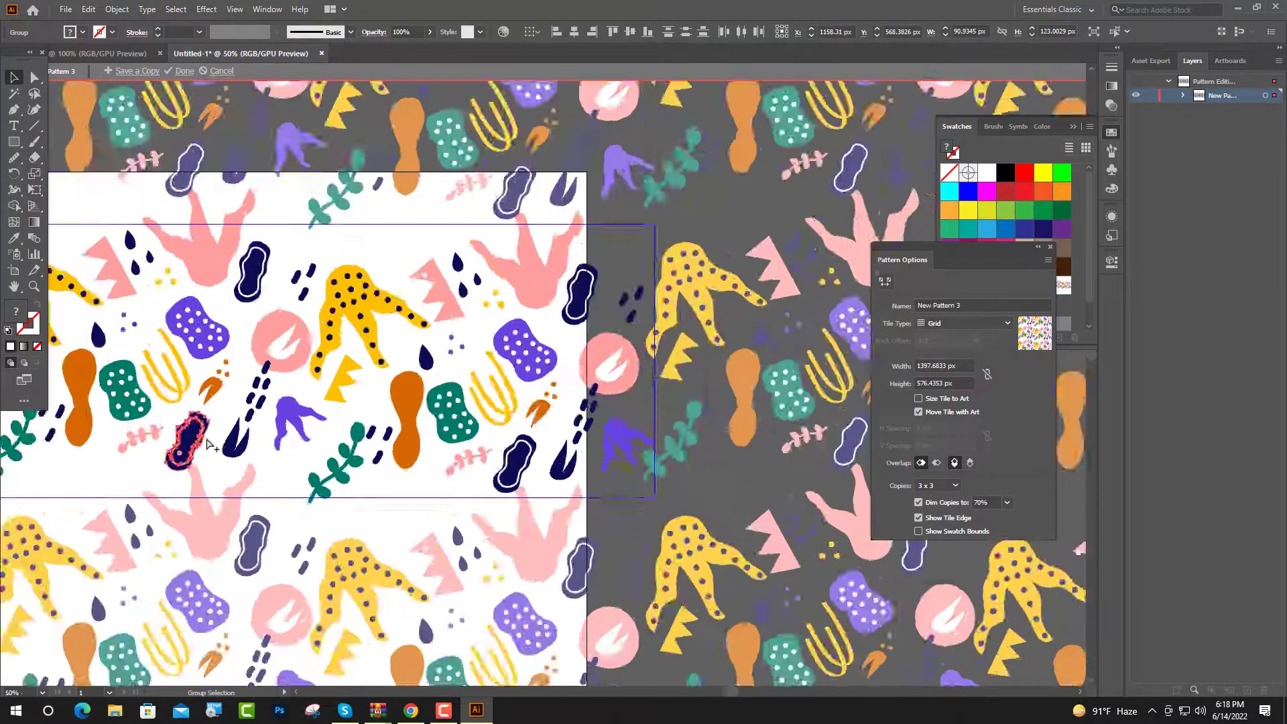
pyautogui.scroll(4, 416, 469)
pyautogui.keyDown('shift'); pyautogui.click(496, 397); pyautogui.keyUp('shift')
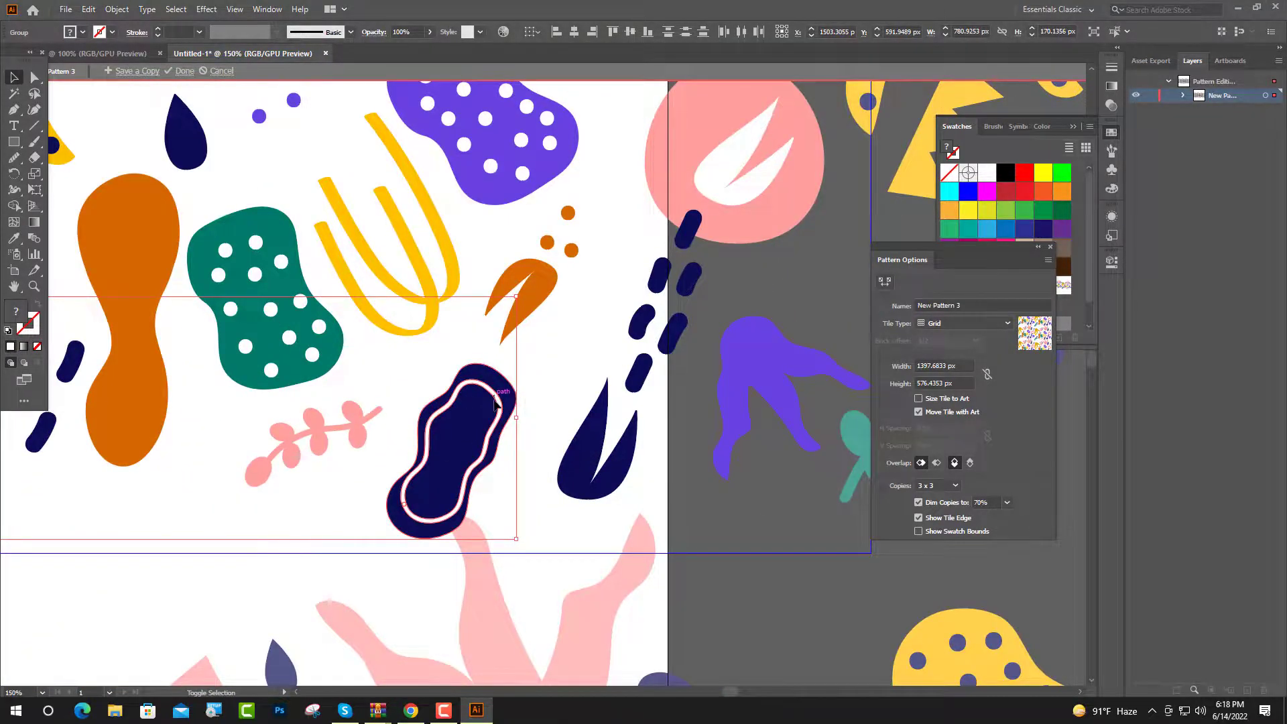
pyautogui.scroll(-3, 509, 492)
pyautogui.hotkey('shift', 'Left')
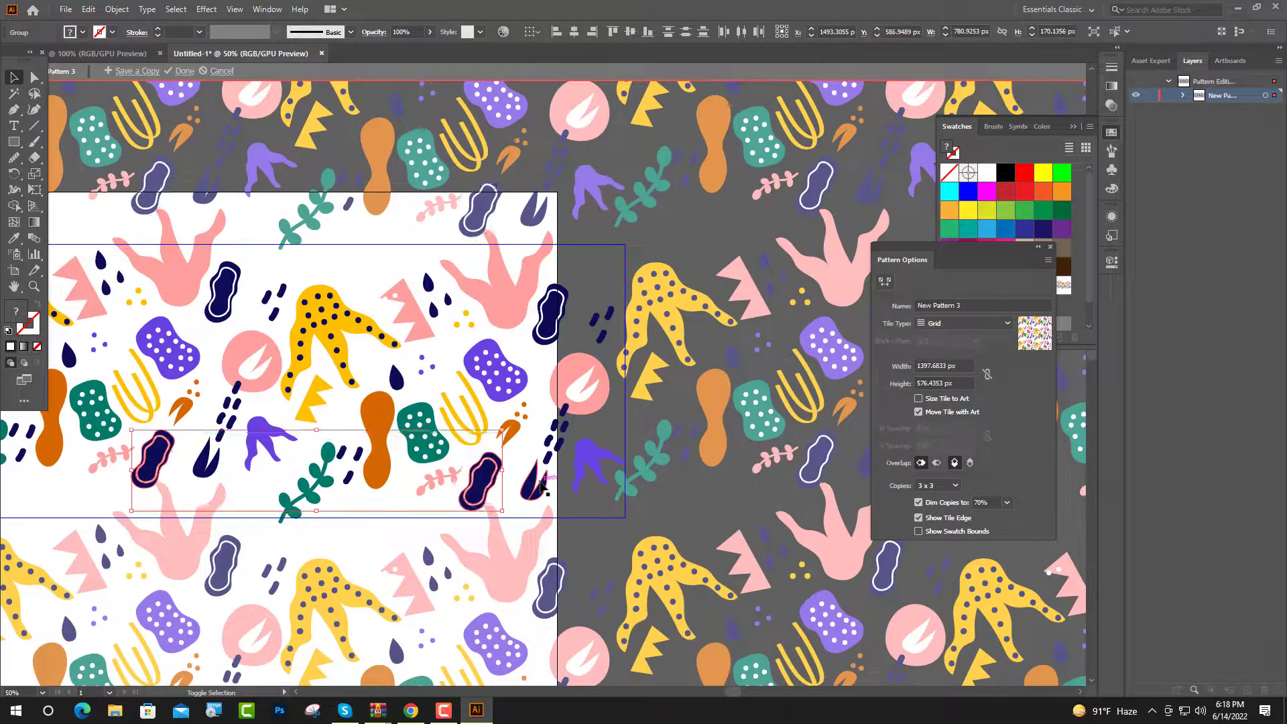
pyautogui.press('Up')
pyautogui.press('Up')
pyautogui.press('Up')
pyautogui.press('Up')
pyautogui.press('Up')
pyautogui.hotkey('shift', 'Up')
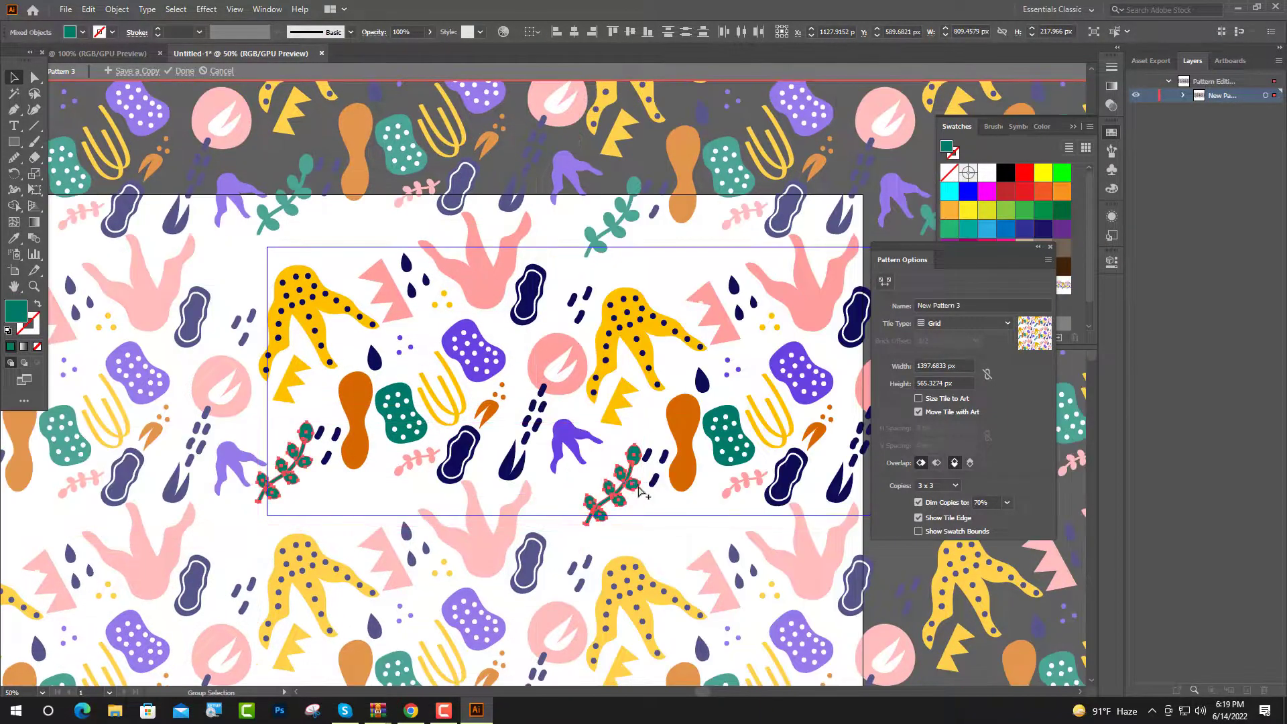
# - Move both green leafy branches about 5 px left and 20 px down within the tile
pyautogui.scroll(1, 638, 481)
pyautogui.scroll(1, 692, 504)
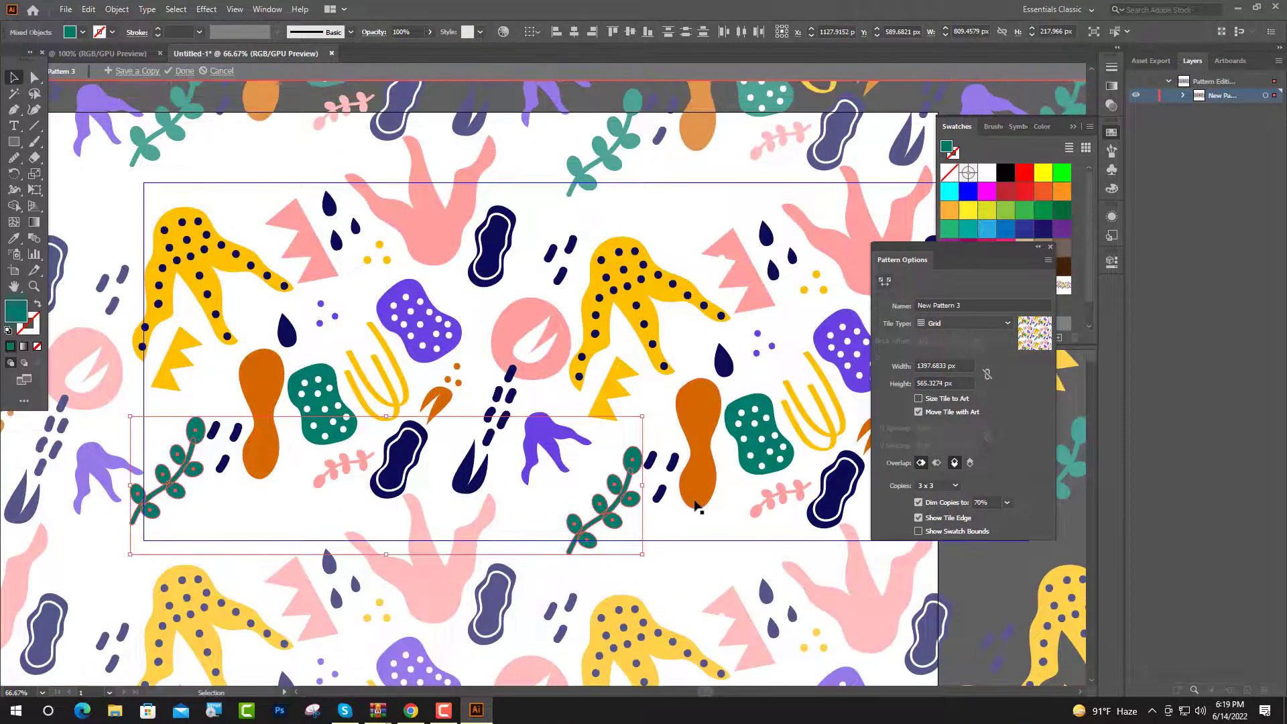
pyautogui.hotkey('shift', 'Left')
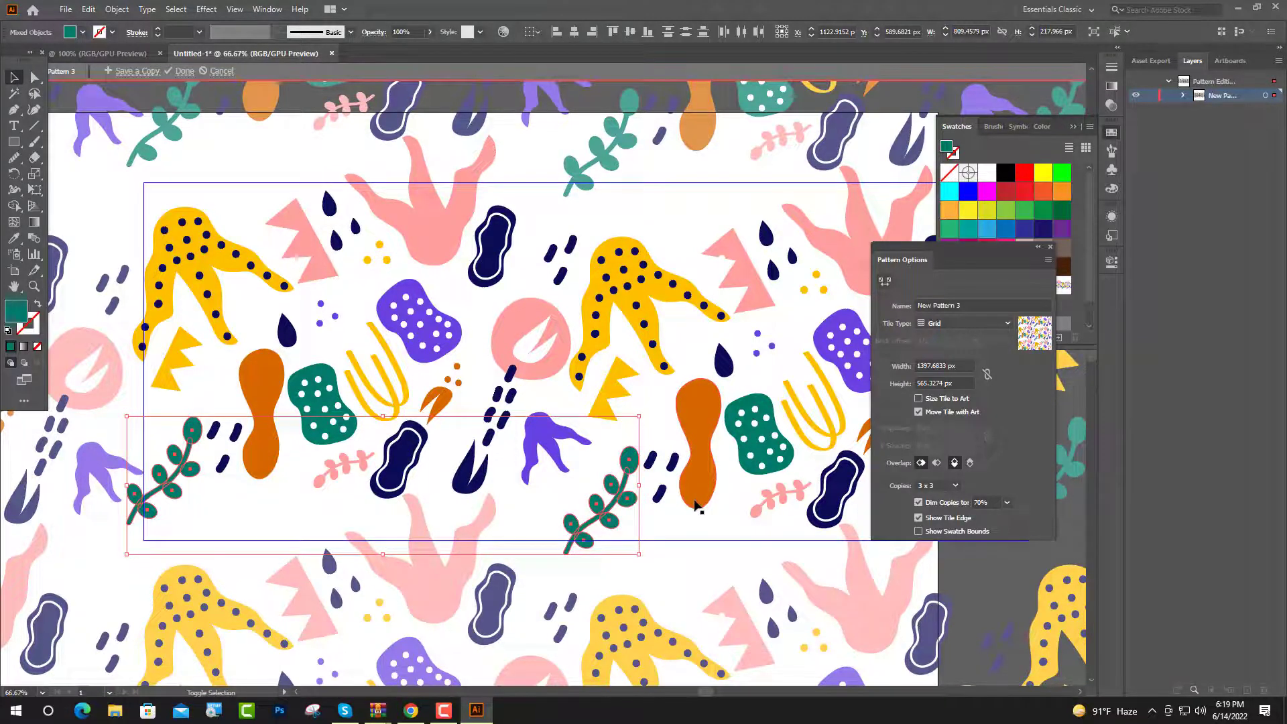
pyautogui.hotkey('shift', 'Down')
pyautogui.hotkey('shift', 'Down')
pyautogui.hotkey('shift', 'Down')
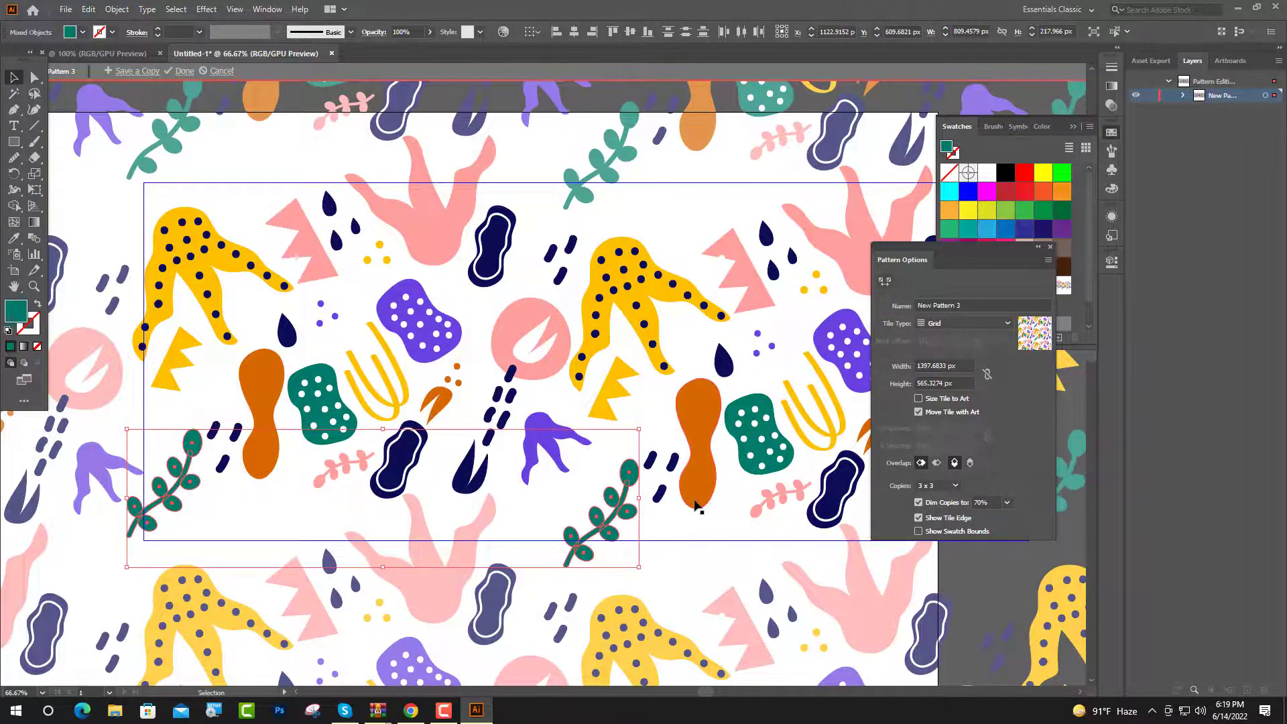
# - Select the small yellow zigzag crowns and nudge them right, away from the edge of the tile
pyautogui.click(183, 359)
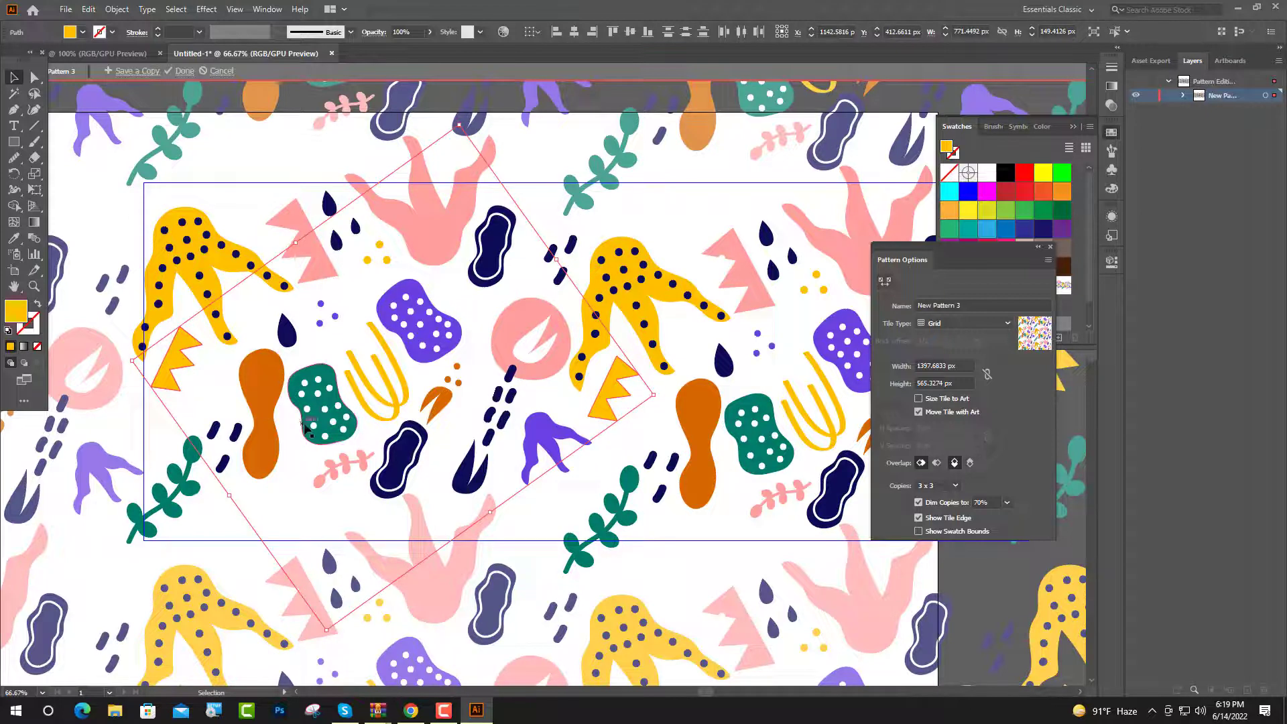
pyautogui.hotkey('shift', 'Right')
pyautogui.hotkey('shift', 'Right')
pyautogui.hotkey('shift', 'Right')
pyautogui.hotkey('shift', 'Right')
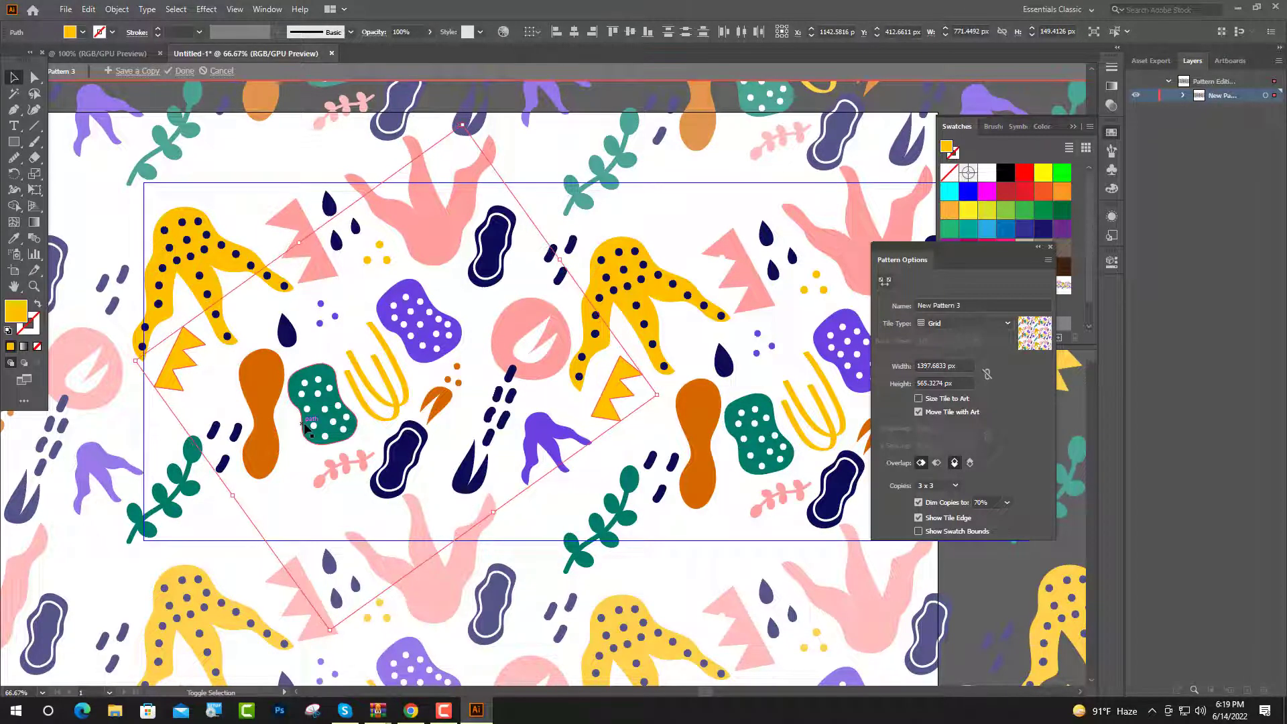
pyautogui.hotkey('shift', 'Right')
pyautogui.hotkey('shift', 'Right')
pyautogui.hotkey('shift', 'Right')
pyautogui.hotkey('shift', 'Right')
pyautogui.hotkey('shift', 'Right')
pyautogui.hotkey('shift', 'Right')
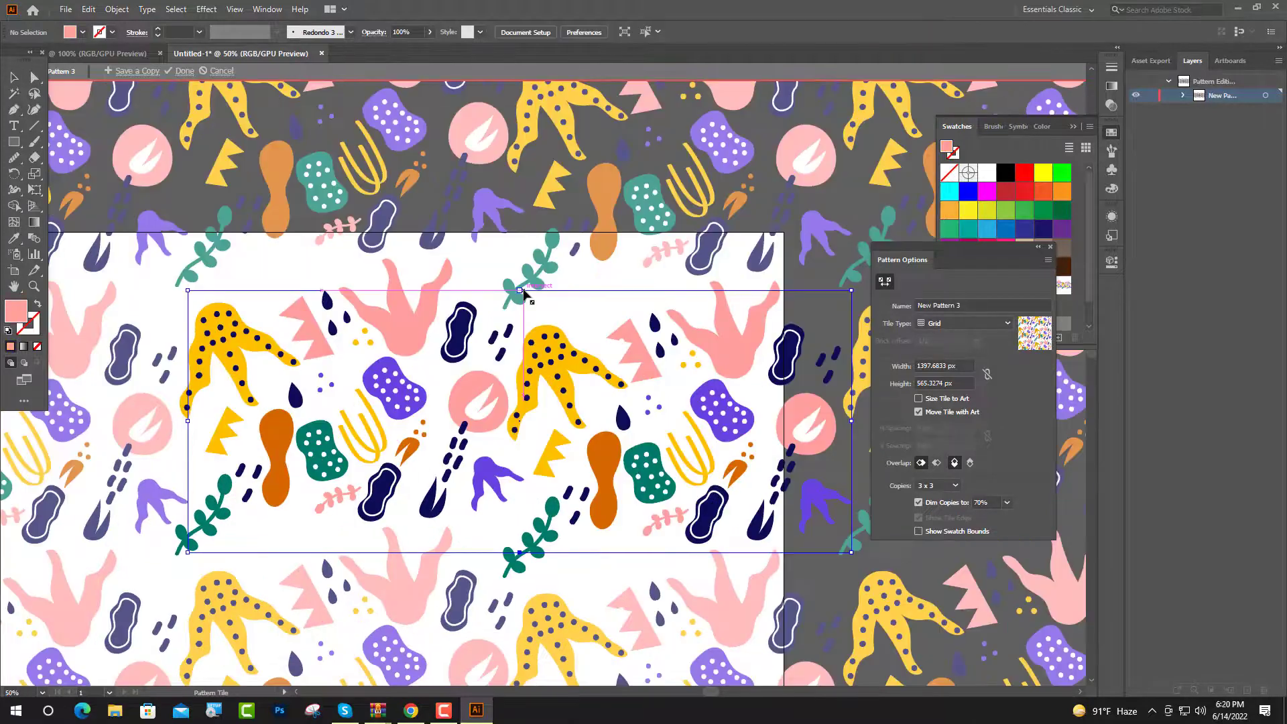
# - Tighten the upper and lower edges of the pattern tile to a height of about 549 px
pyautogui.moveTo(523, 292); pyautogui.dragTo(524, 297)
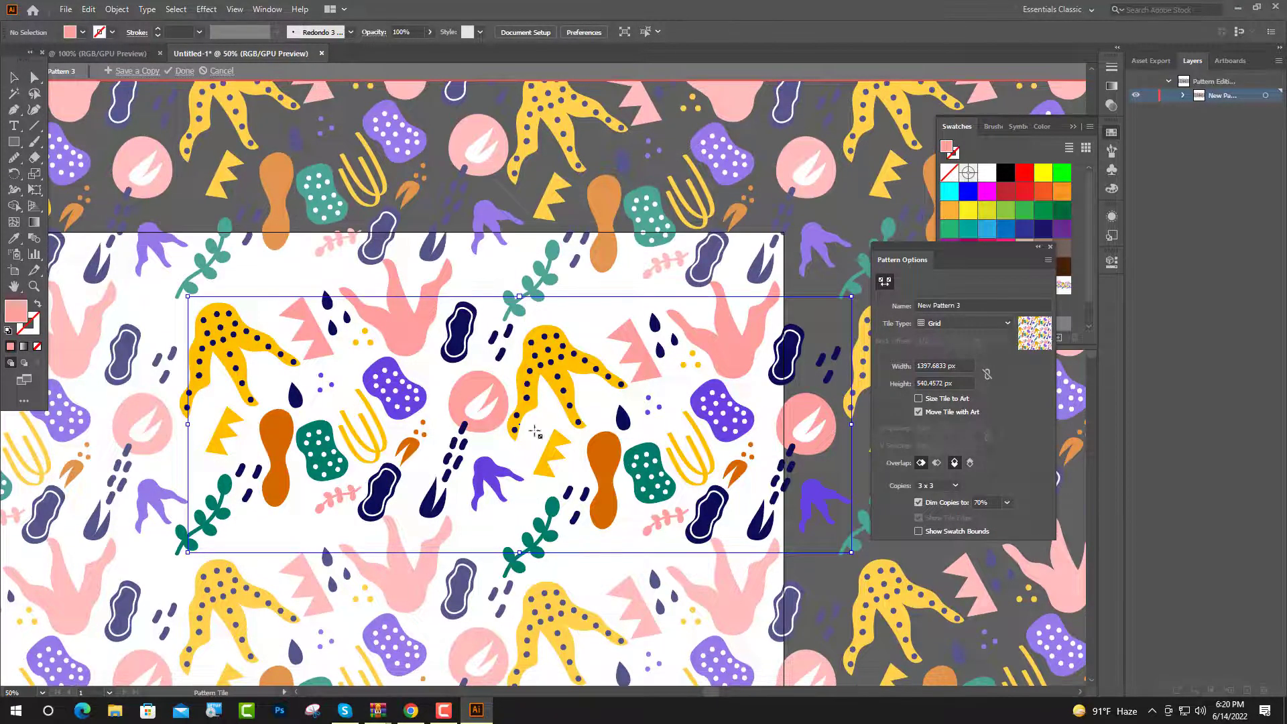
pyautogui.moveTo(520, 553); pyautogui.dragTo(520, 545)
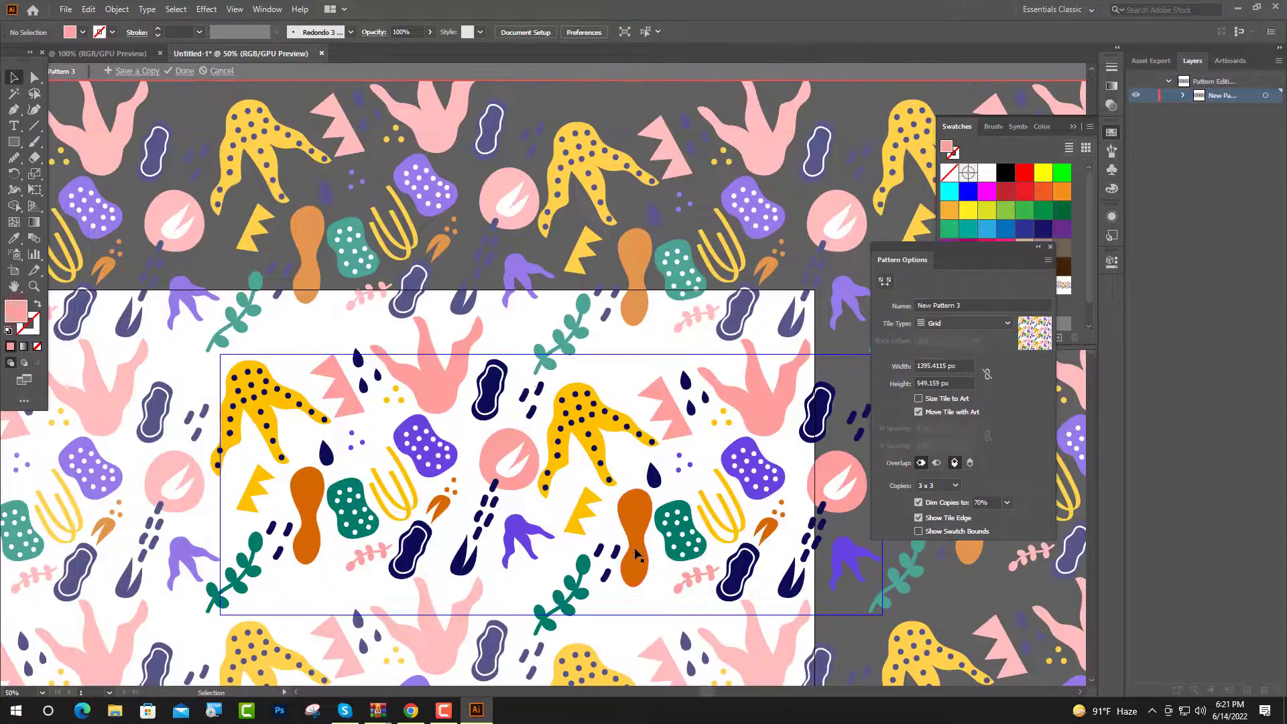
# - Select both orange peanut shapes and nudge them down within the tile
pyautogui.click(634, 547)
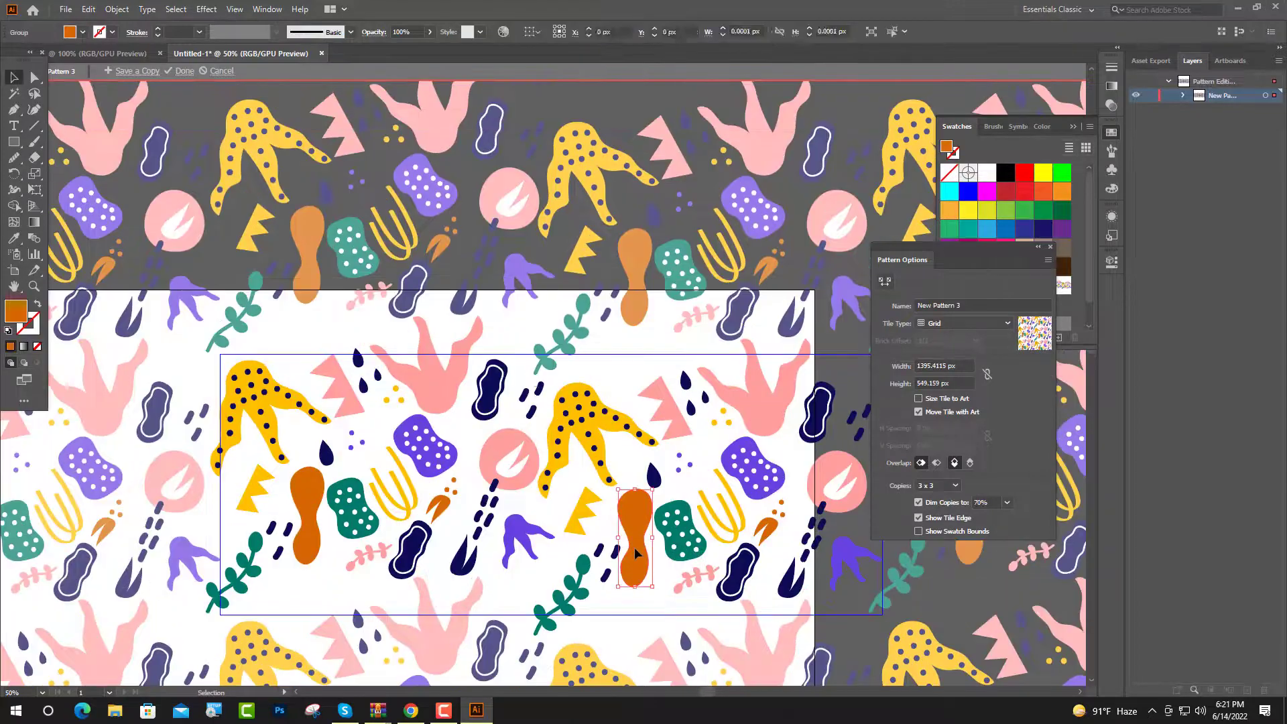
pyautogui.keyDown('shift'); pyautogui.click(318, 533); pyautogui.keyUp('shift')
pyautogui.press('Down')
pyautogui.press('Down')
pyautogui.press('Down')
pyautogui.press('Down')
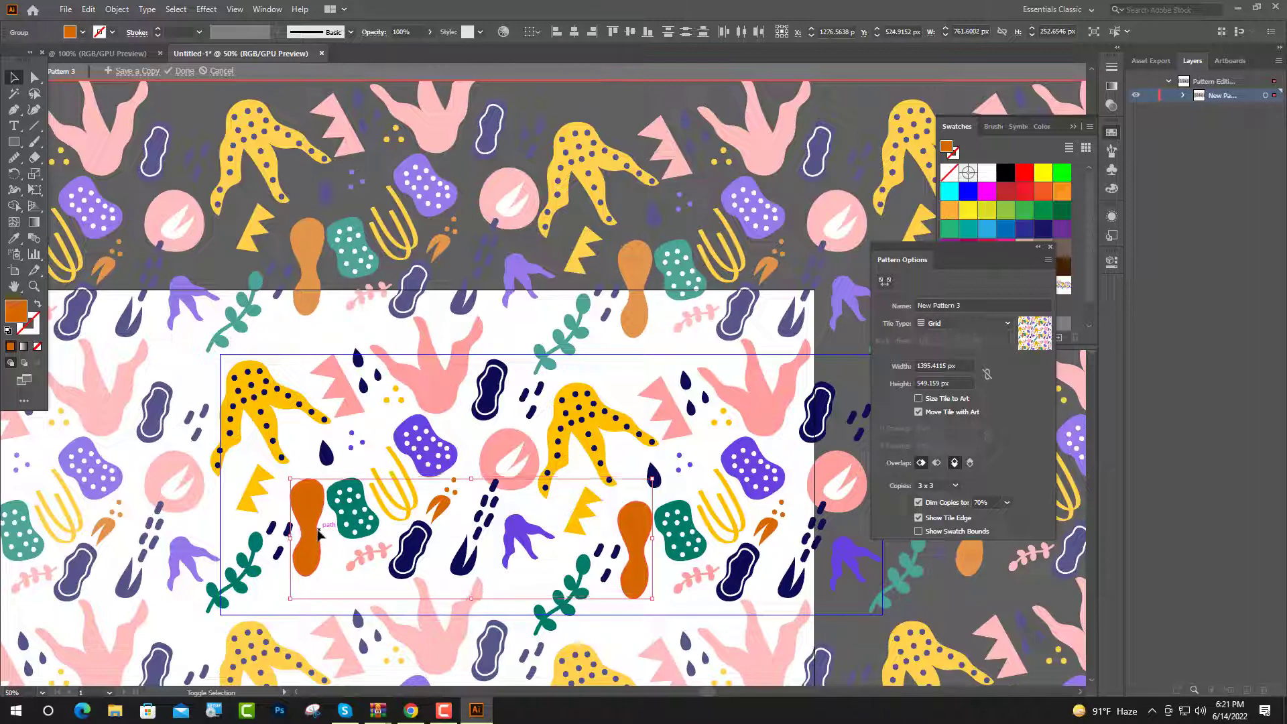
pyautogui.press('Down')
pyautogui.press('Down')
pyautogui.press('Down')
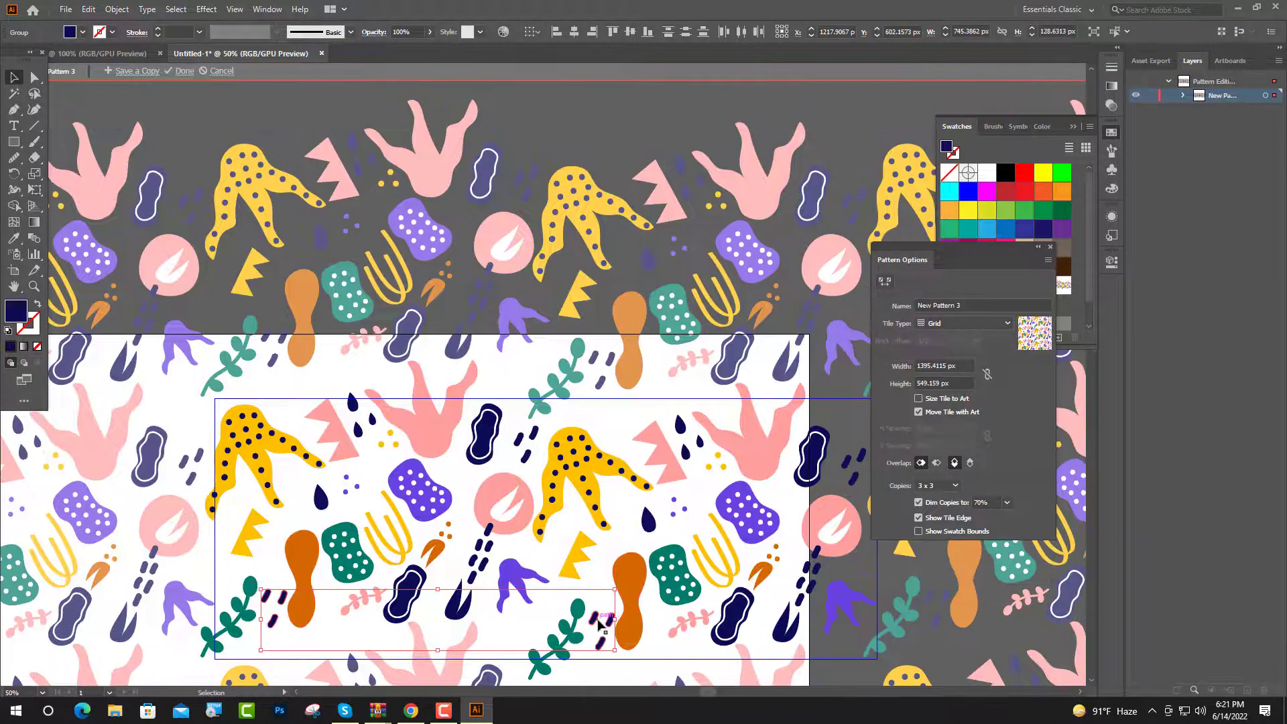
# - Reselect the two orange peanut shapes and shift them further down beside the navy dashes
pyautogui.scroll(-1, 603, 613)
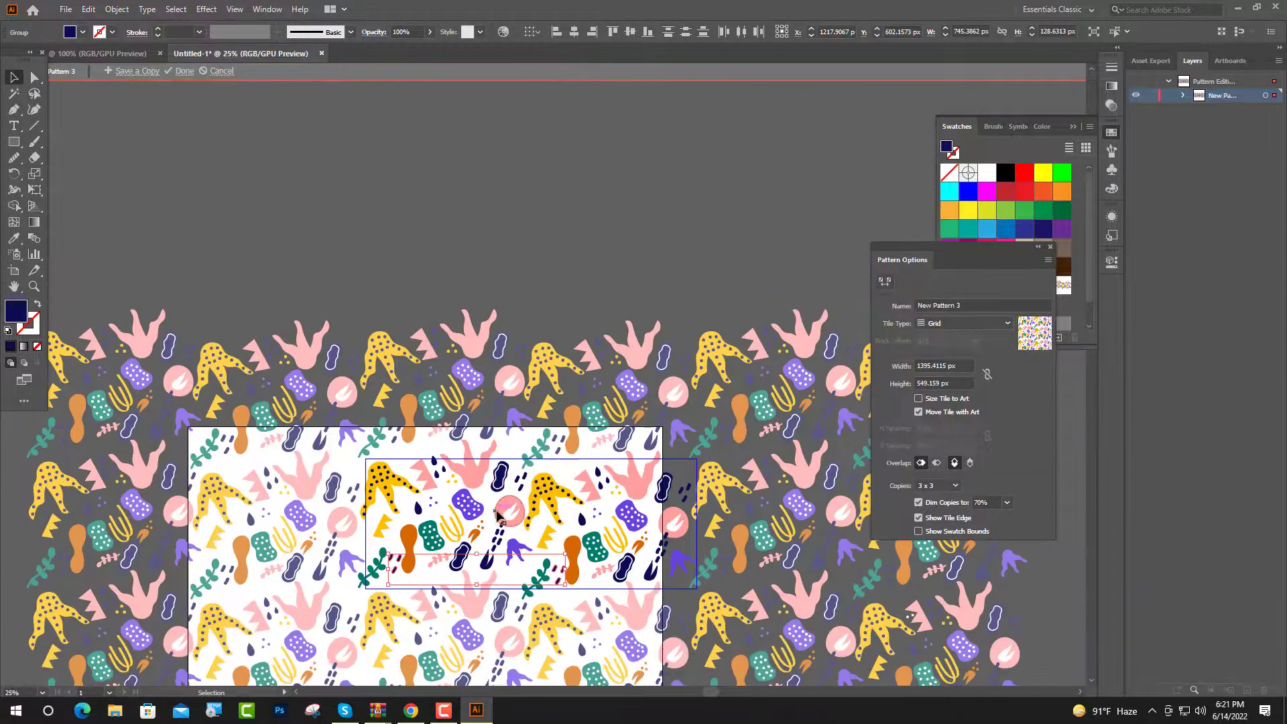
pyautogui.scroll(1, 623, 581)
pyautogui.click(623, 581)
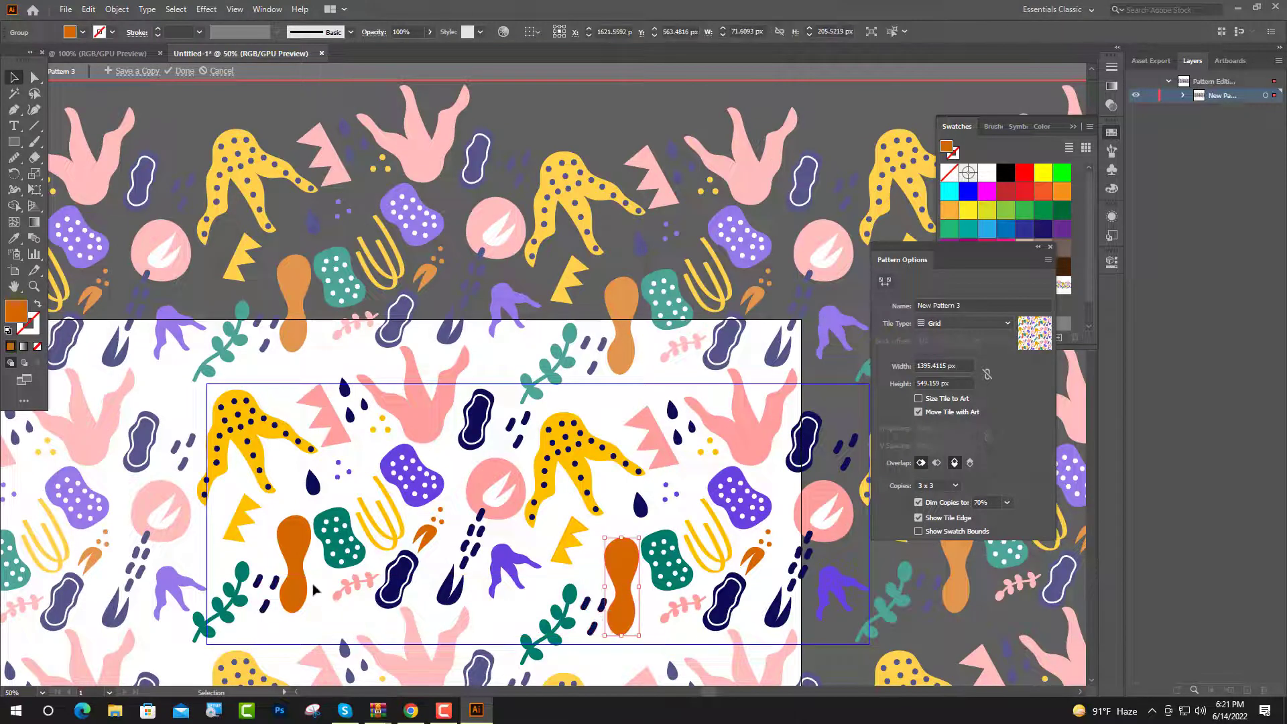
pyautogui.keyDown('shift'); pyautogui.click(295, 563); pyautogui.keyUp('shift')
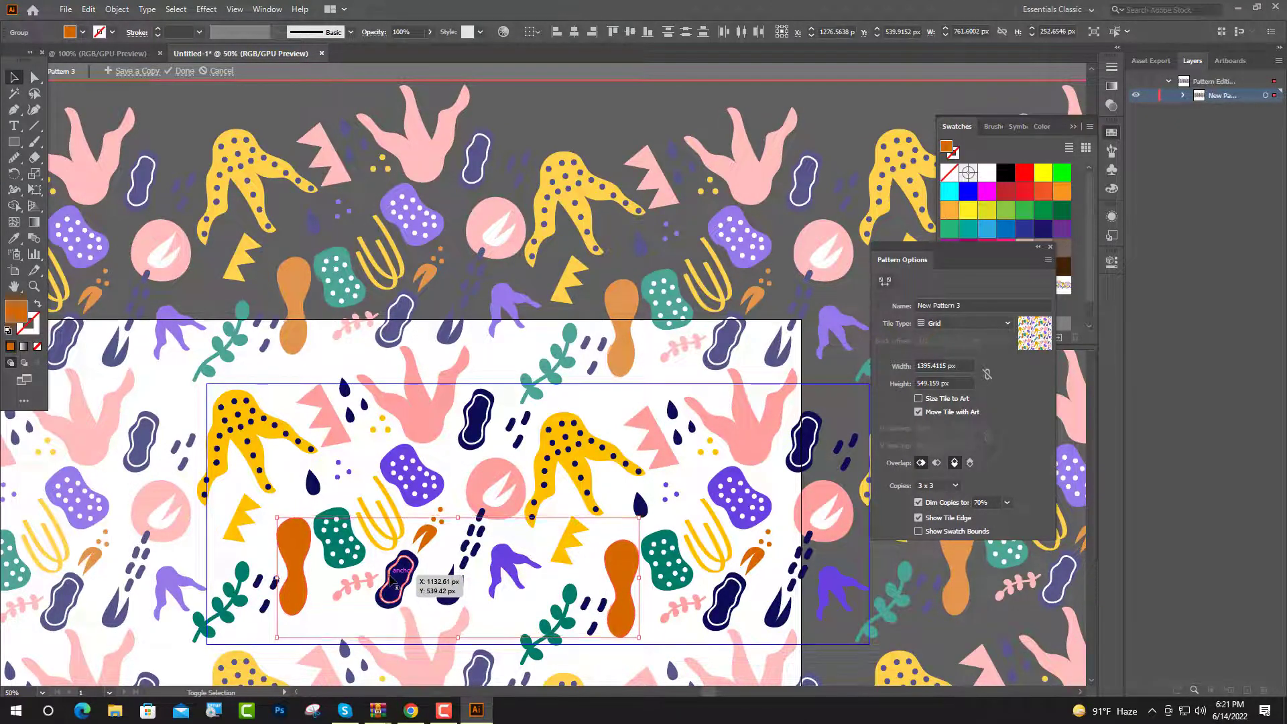
# - Move the two lone large navy drops 10 px left and 10 px down, and shift both yellow zigzag crowns slightly down
pyautogui.click(640, 511)
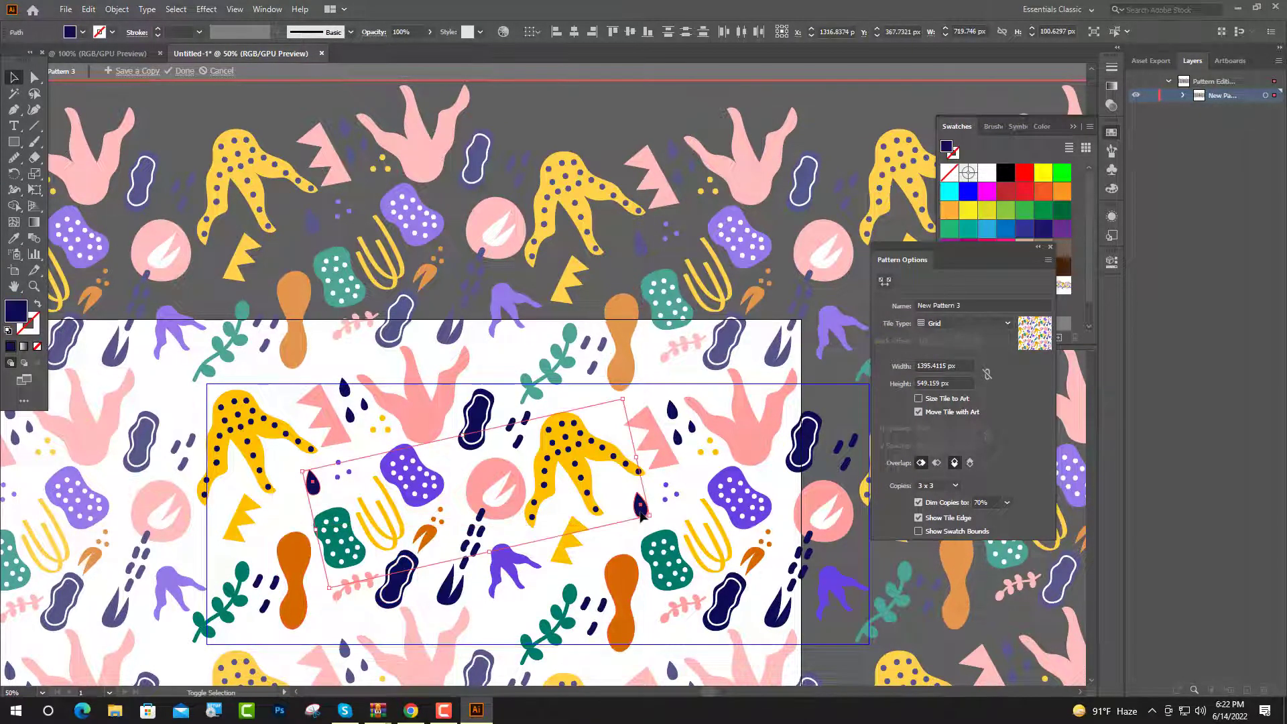
pyautogui.moveTo(640, 511); pyautogui.dragTo(636, 514)
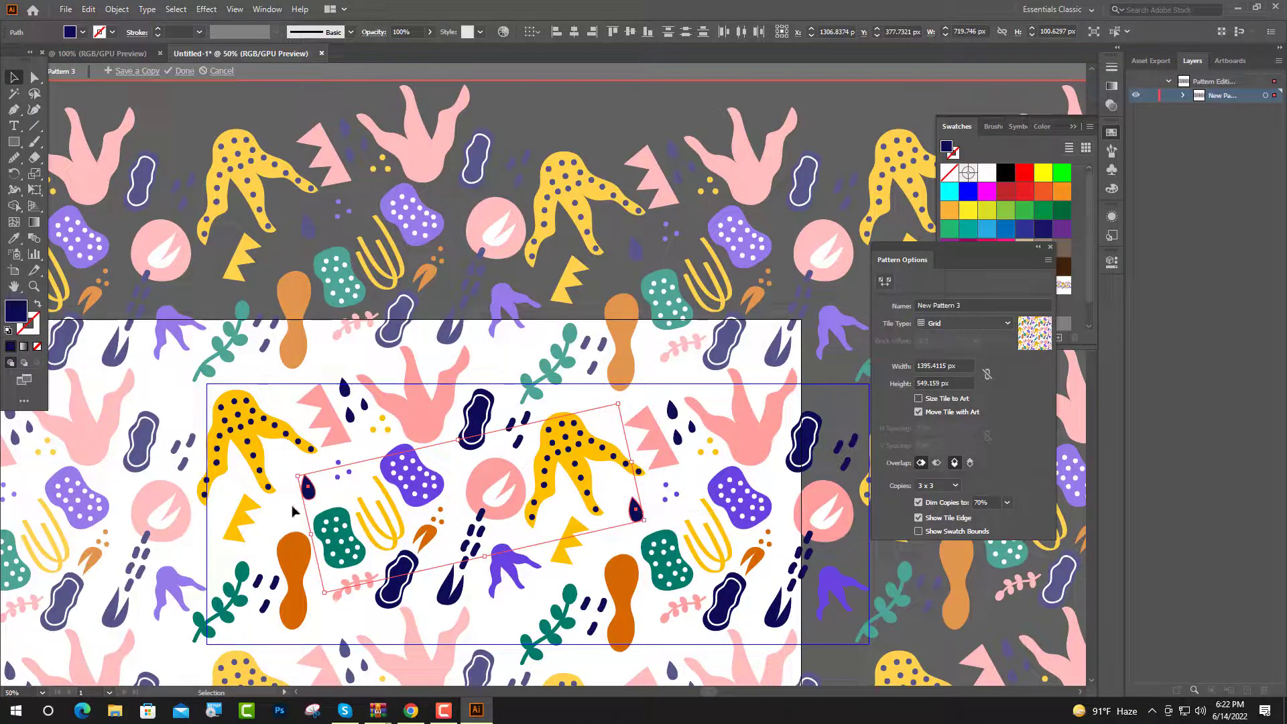
pyautogui.click(242, 519)
pyautogui.keyDown('shift'); pyautogui.click(570, 541); pyautogui.keyUp('shift')
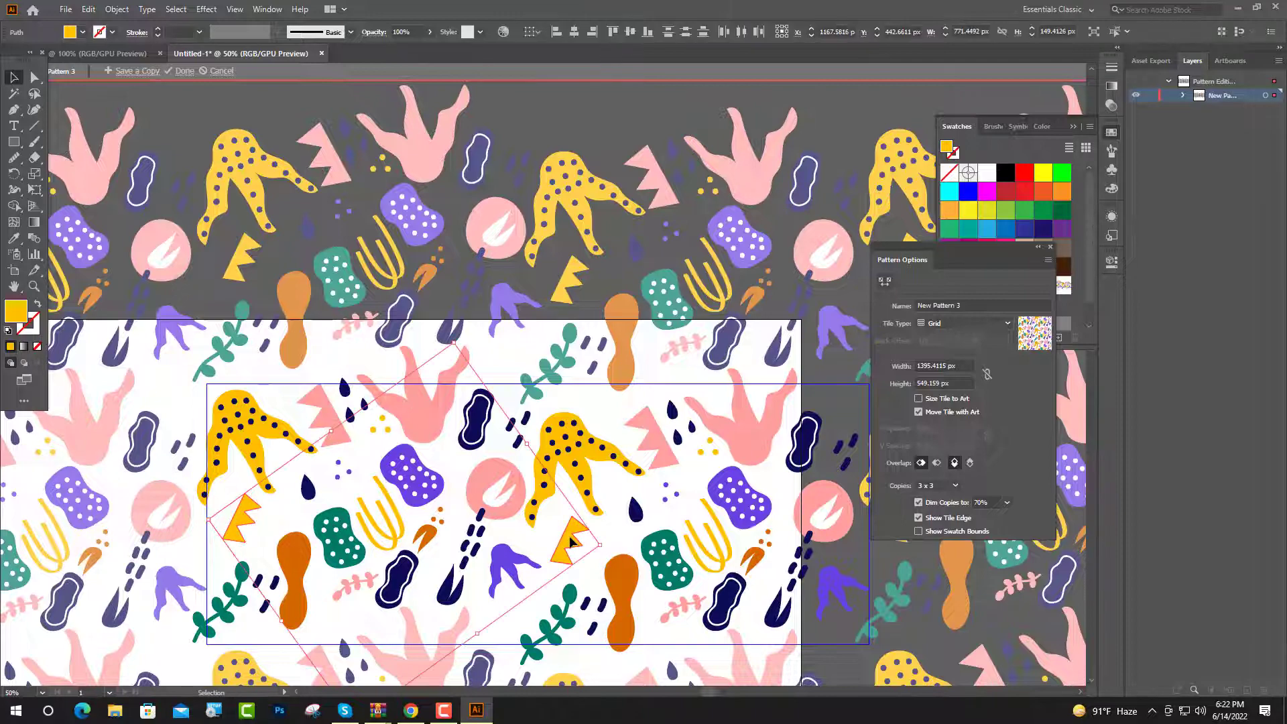
pyautogui.moveTo(570, 538); pyautogui.dragTo(570, 541)
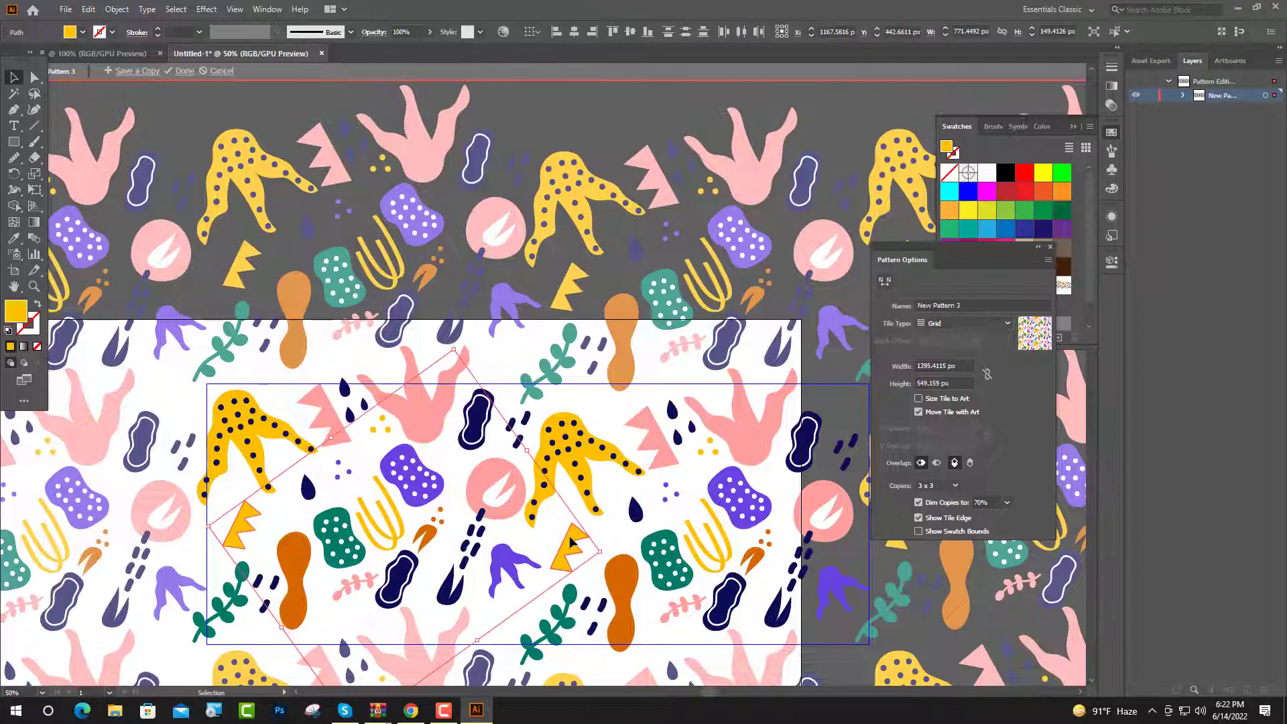
# - Narrow the pattern tile to a width of about 1386 px
pyautogui.scroll(-1, 452, 509)
pyautogui.scroll(-3, 512, 469)
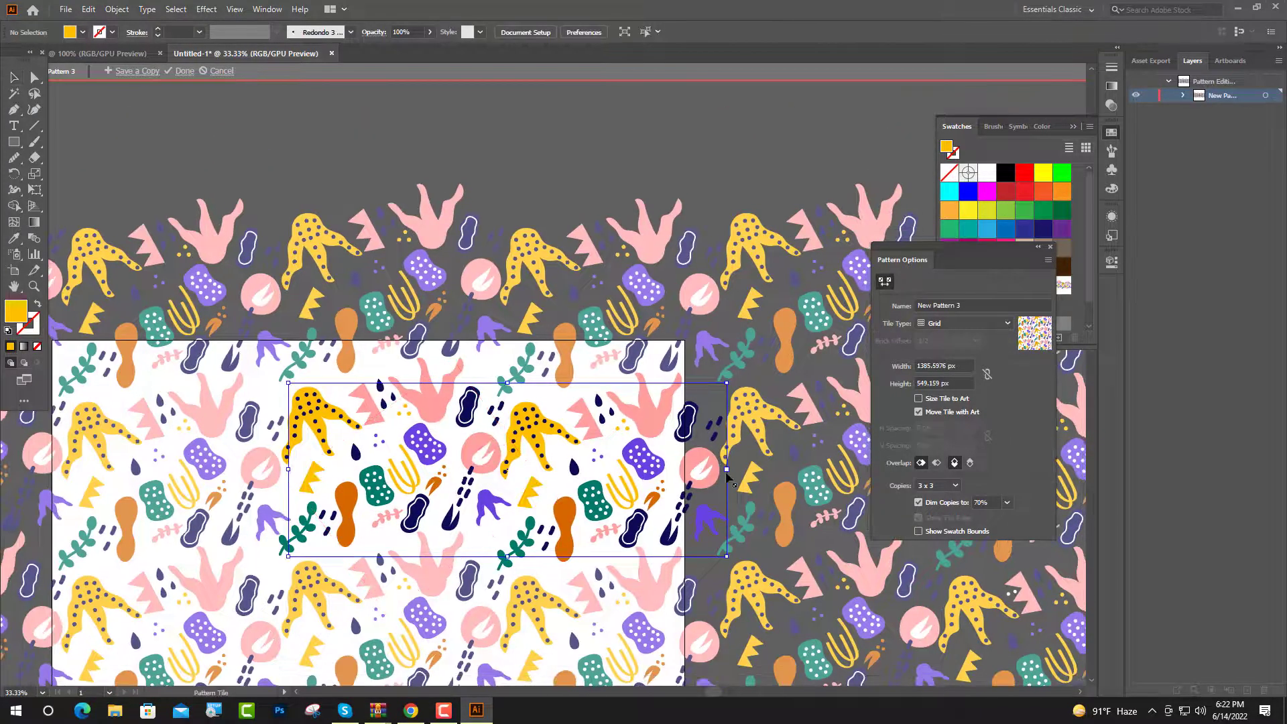
pyautogui.moveTo(726, 472); pyautogui.dragTo(726, 473)
pyautogui.scroll(1, 343, 437)
pyautogui.hotkey('ctrl', '-')
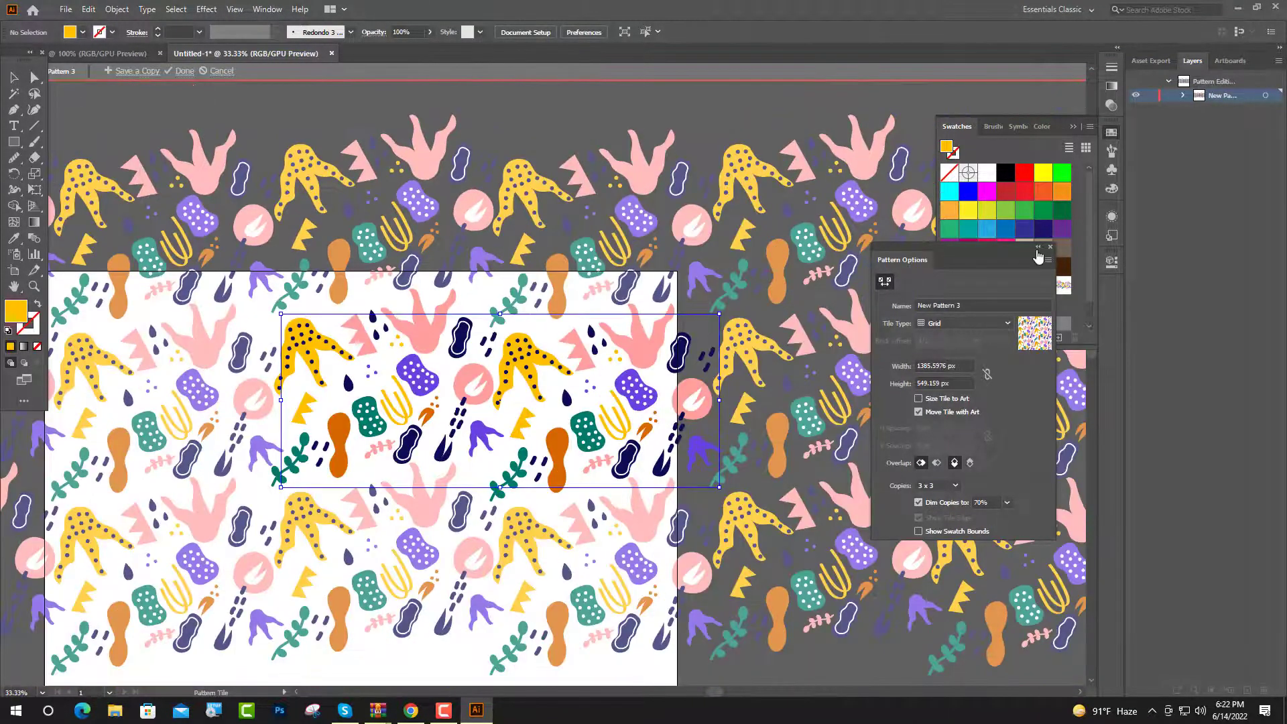
# - Finish editing the pattern and close its options
pyautogui.click(1038, 247)
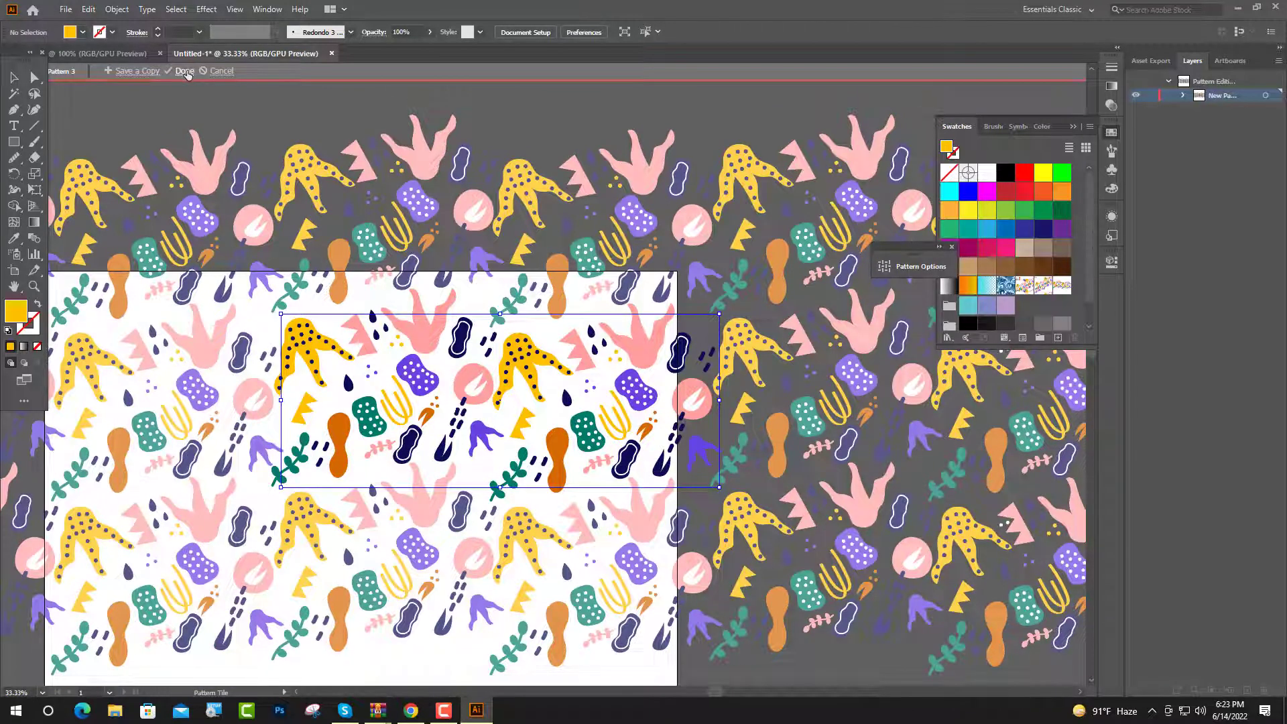
pyautogui.click(183, 71)
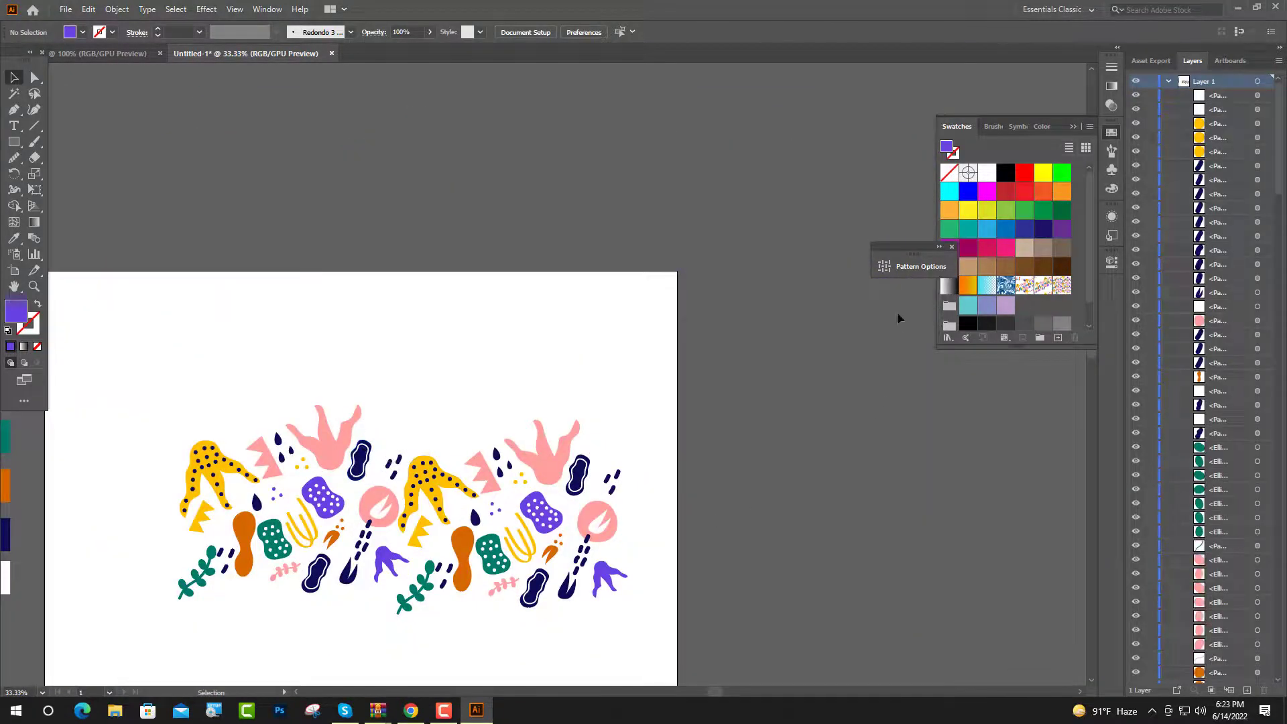
pyautogui.click(952, 247)
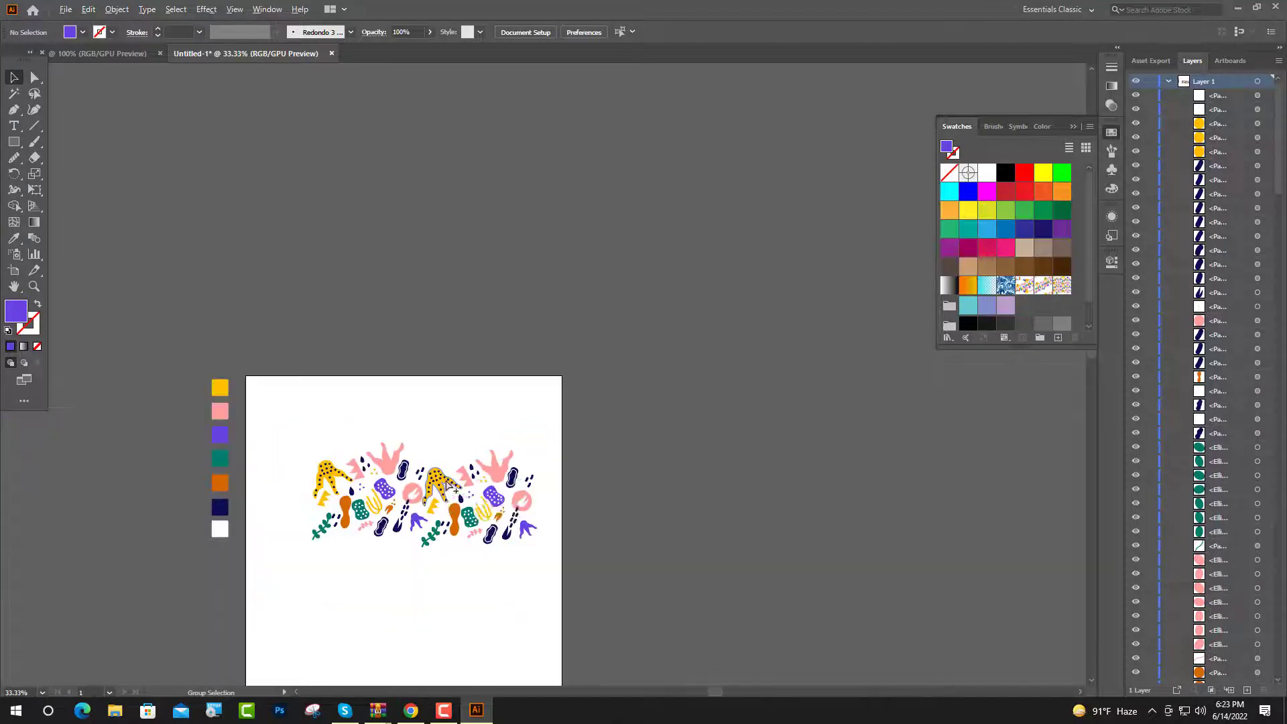
# - Select the whole double arrangement of shapes on the artboard and delete it
pyautogui.hotkey('ctrl', '-')
pyautogui.moveTo(297, 434); pyautogui.dragTo(564, 569)
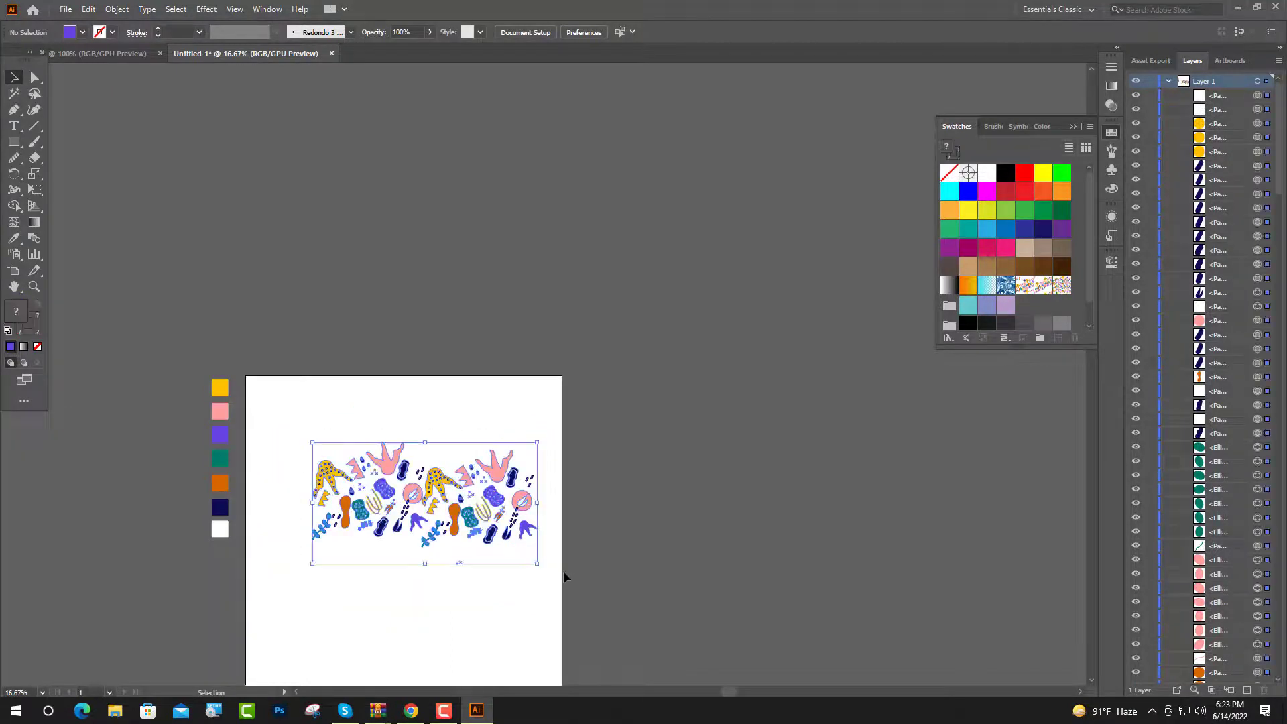
pyautogui.press('Delete')
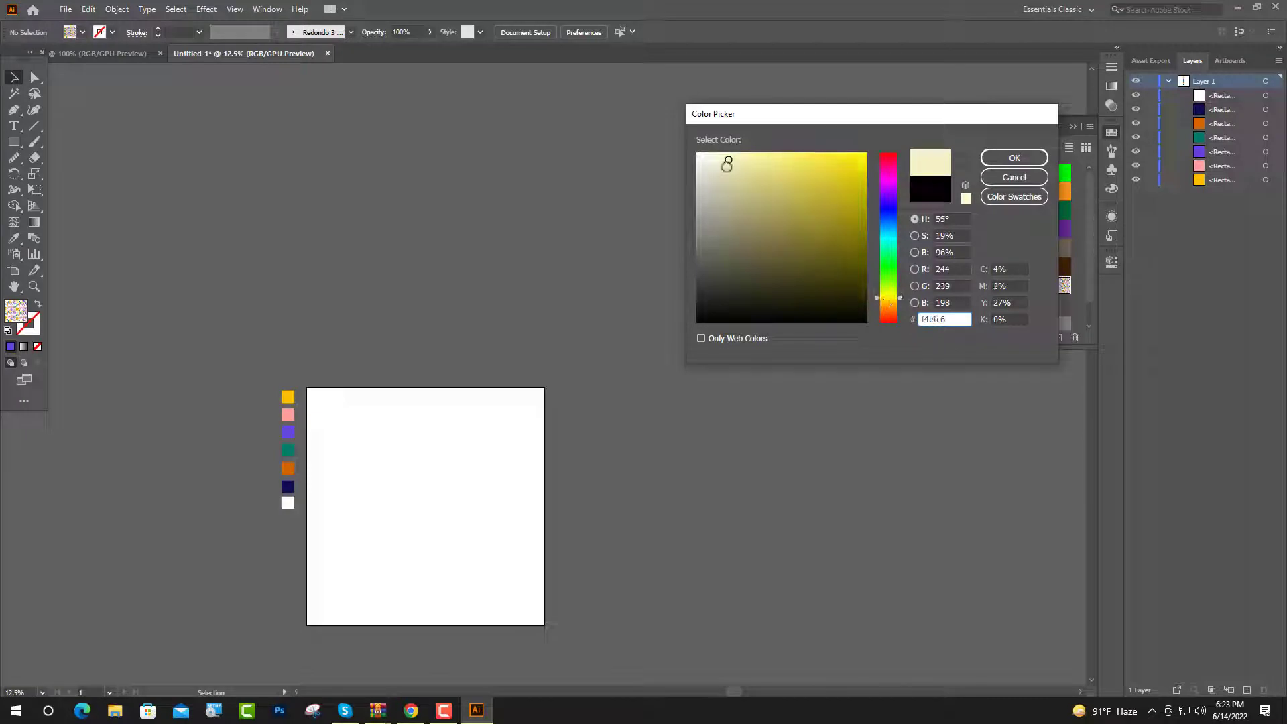
# - Set the fill to a pale cream and draw a 2000 × 2000 px square covering the artboard
pyautogui.click(722, 152)
pyautogui.click(1014, 157)
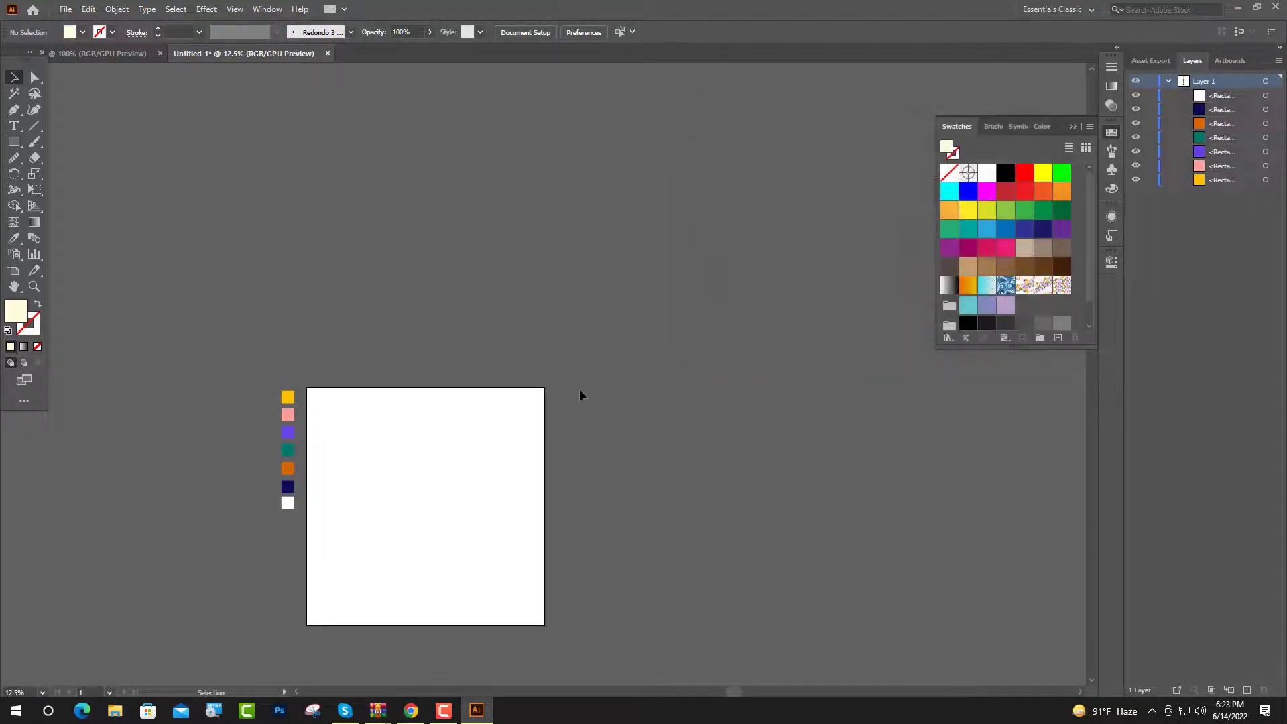
pyautogui.click(14, 138)
pyautogui.moveTo(306, 387); pyautogui.dragTo(544, 626)
pyautogui.hotkey('ctrl', '+')
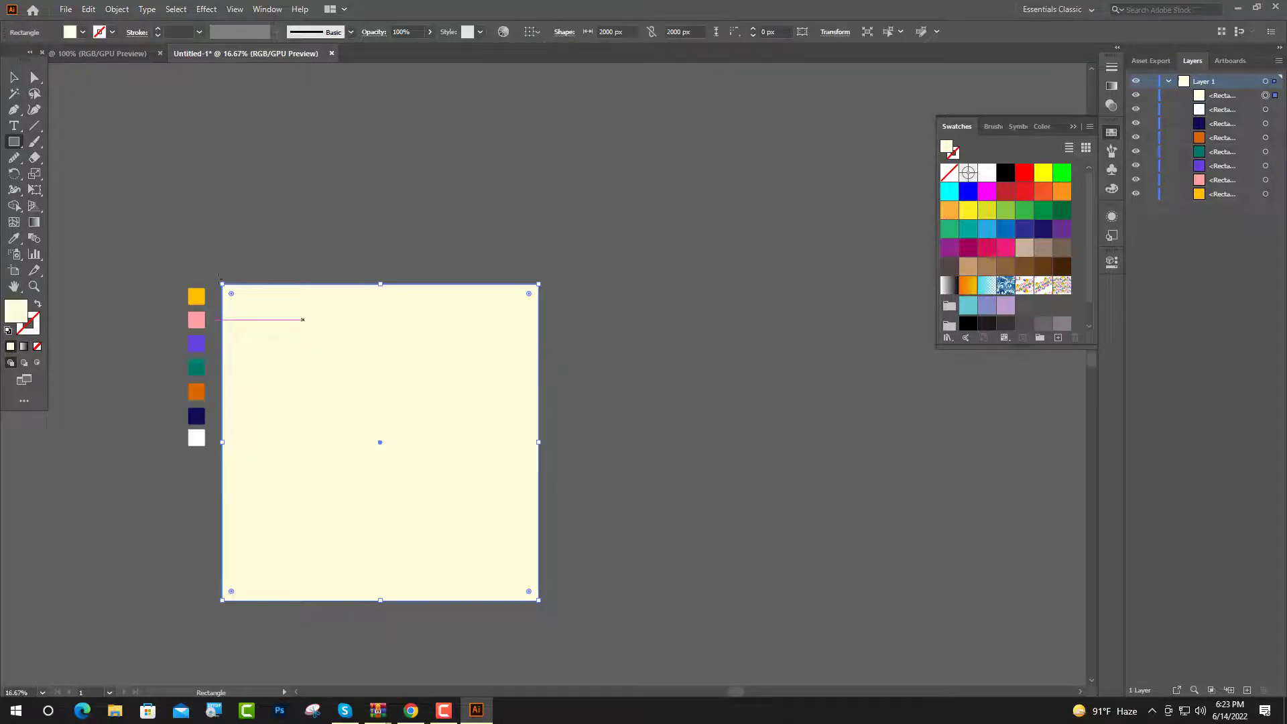
pyautogui.click(11, 78)
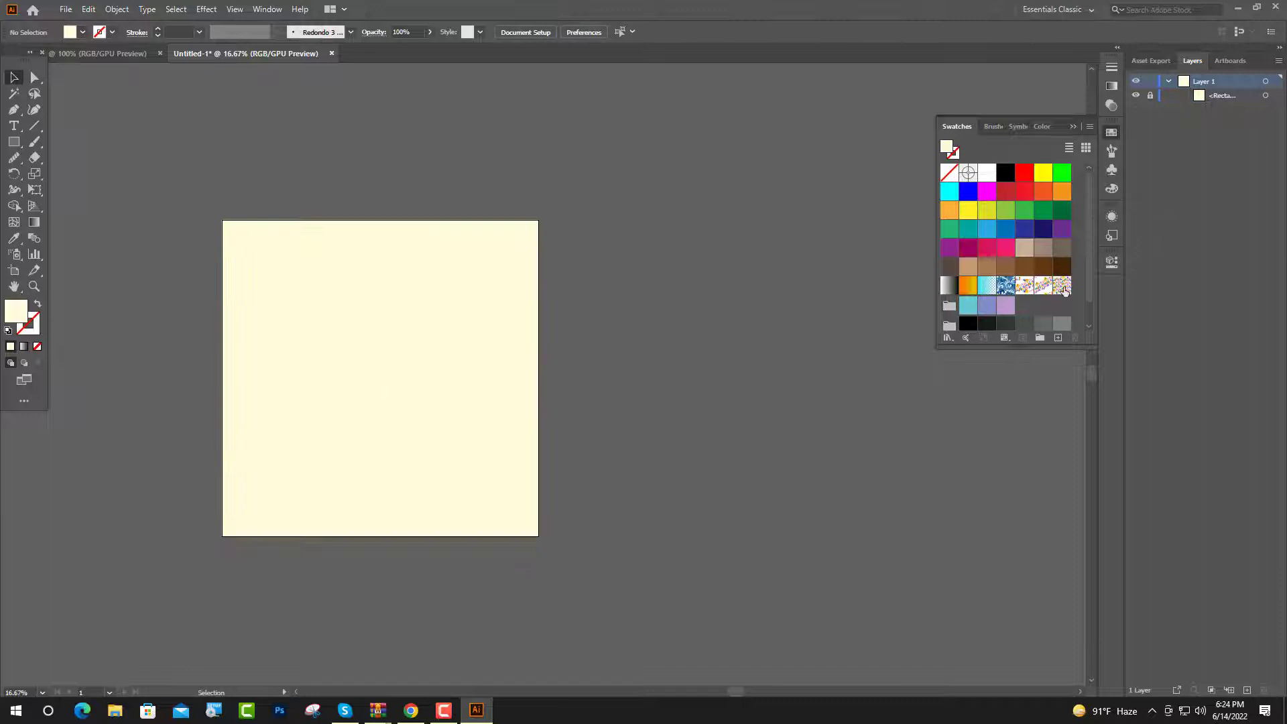
# - Draw a 2000 × 2000 px square filled with the new abstract pattern swatch over the cream background, and deselect it
pyautogui.click(1064, 287)
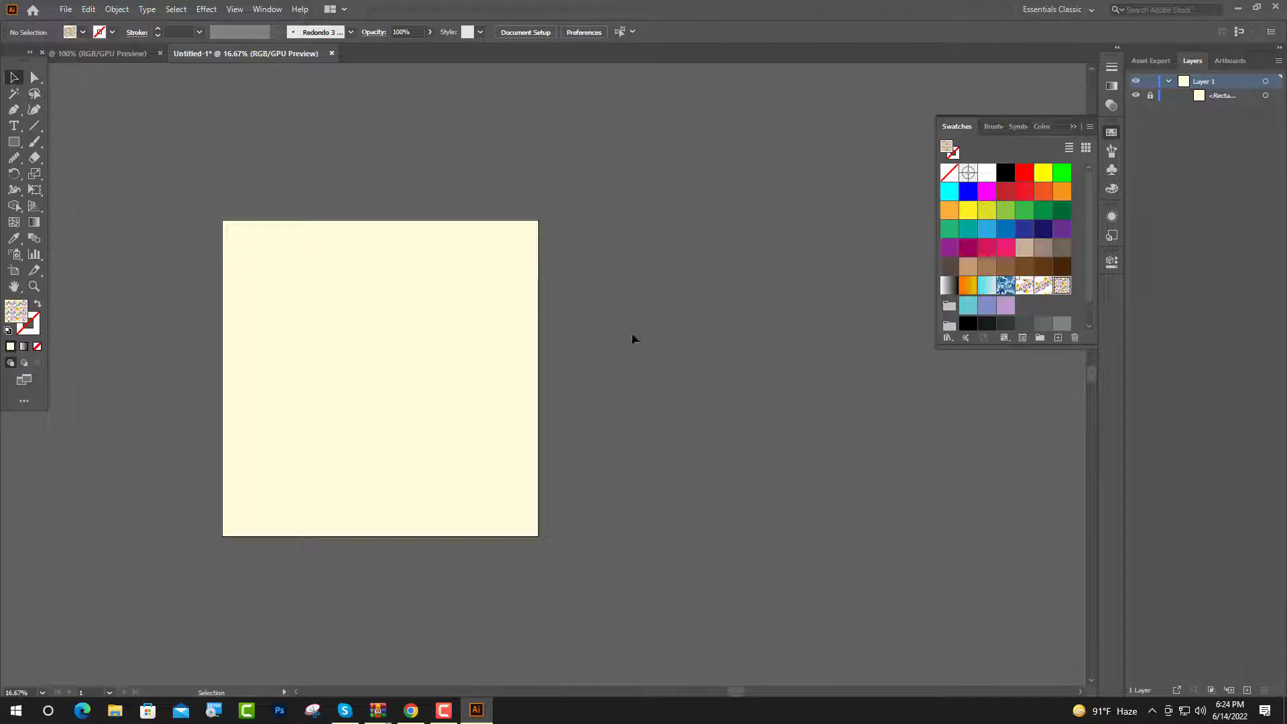
pyautogui.click(14, 141)
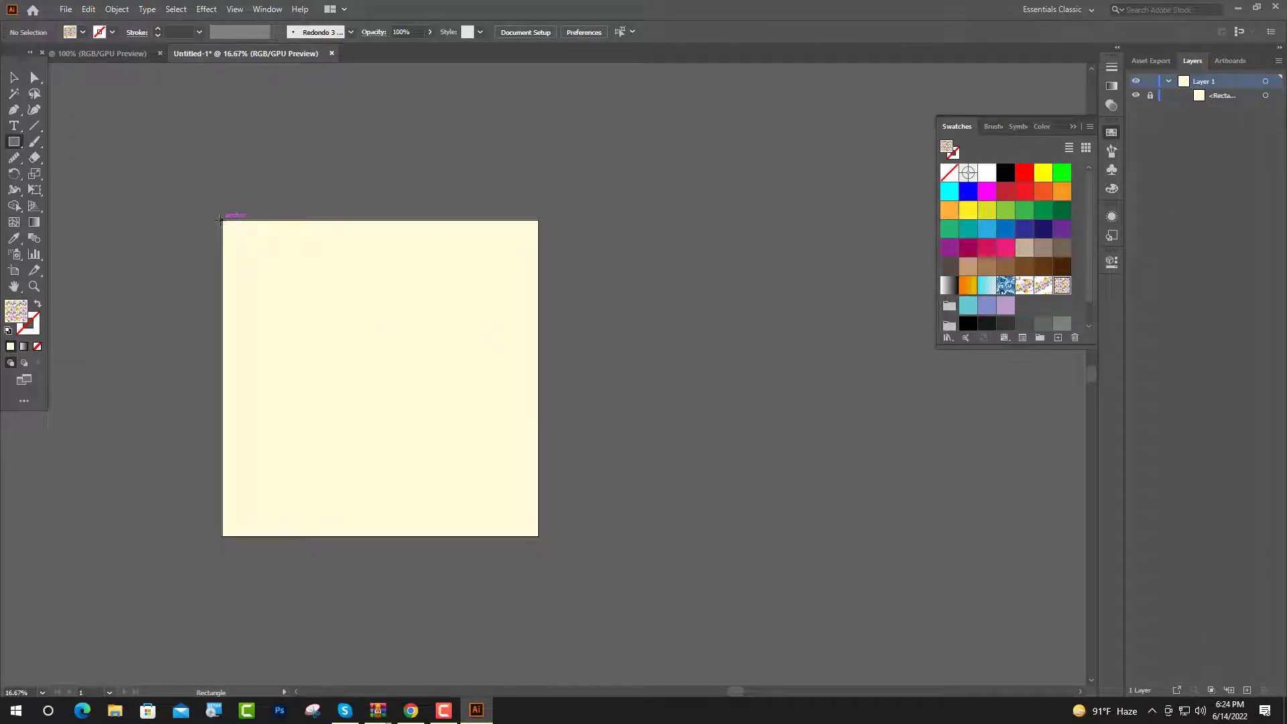
pyautogui.moveTo(222, 220); pyautogui.dragTo(539, 536)
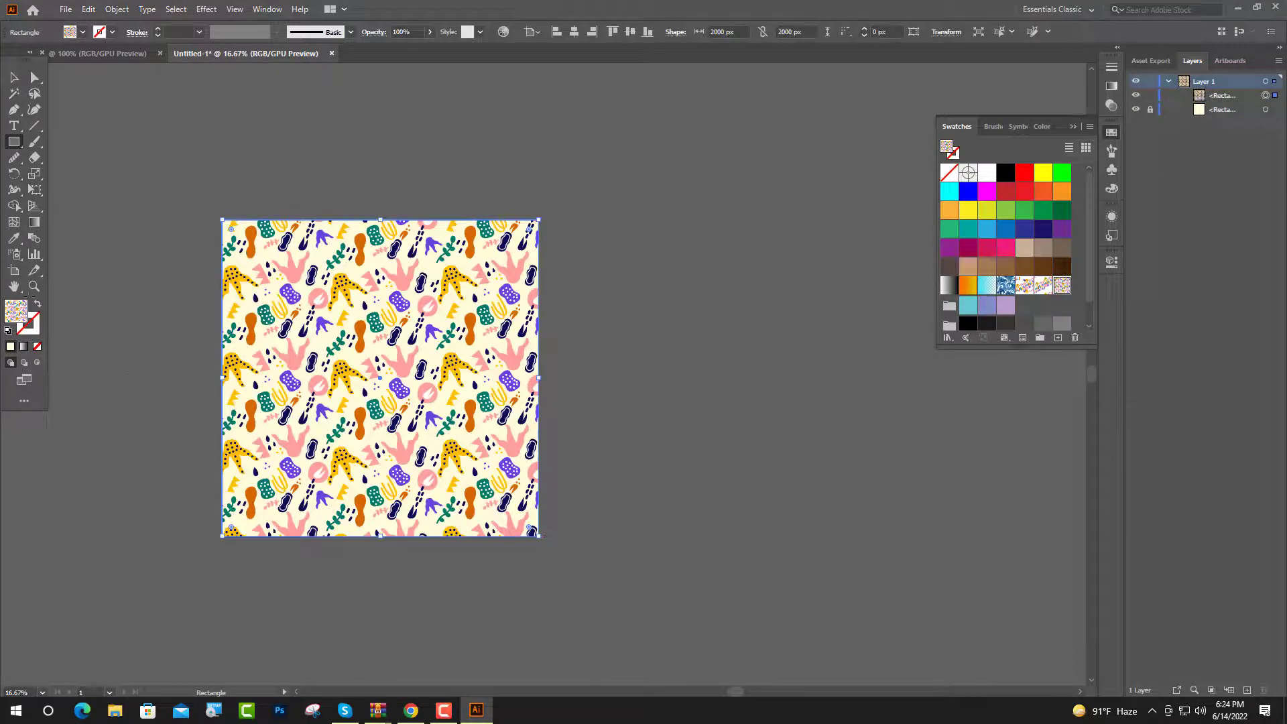
pyautogui.click(14, 78)
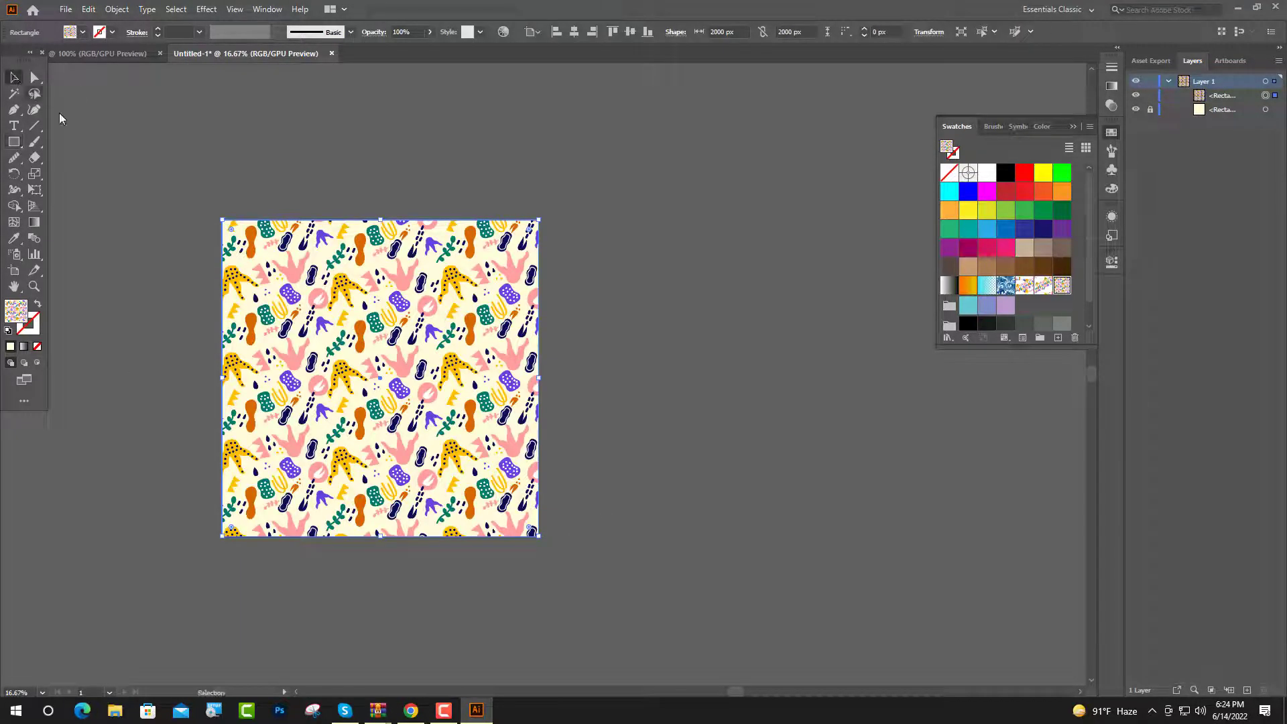
pyautogui.click(718, 274)
pyautogui.scroll(1, 413, 391)
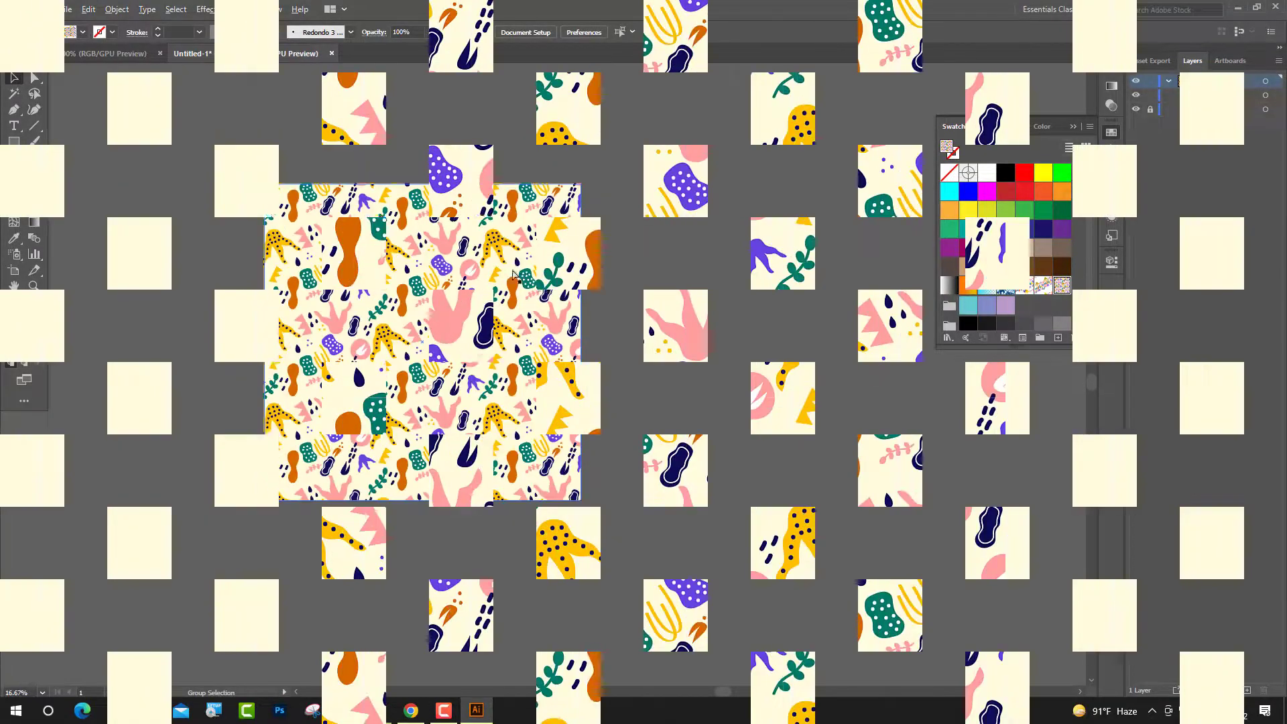